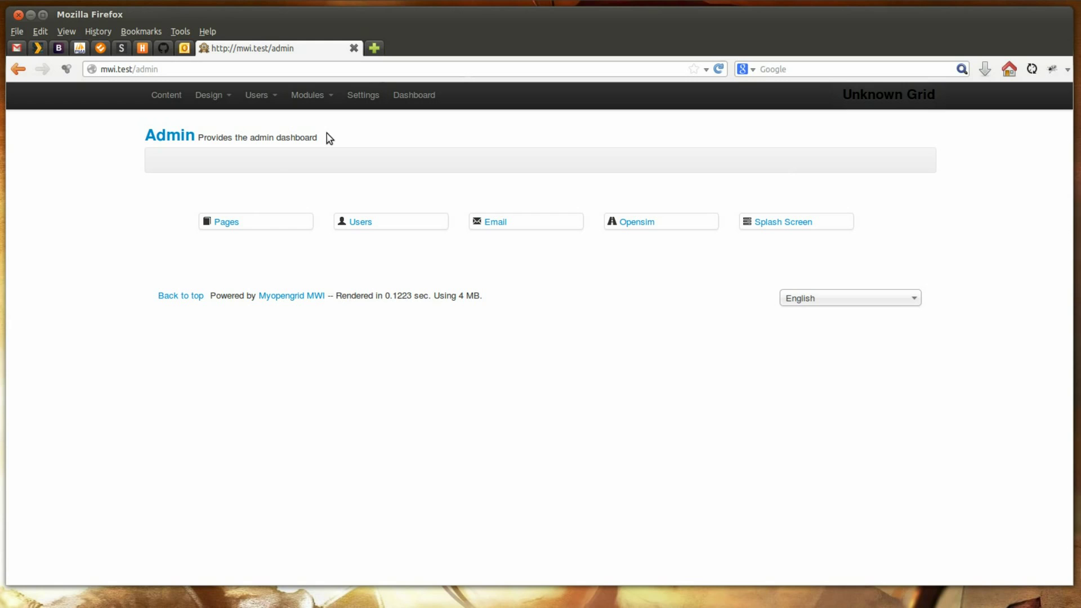
left_click(314, 96)
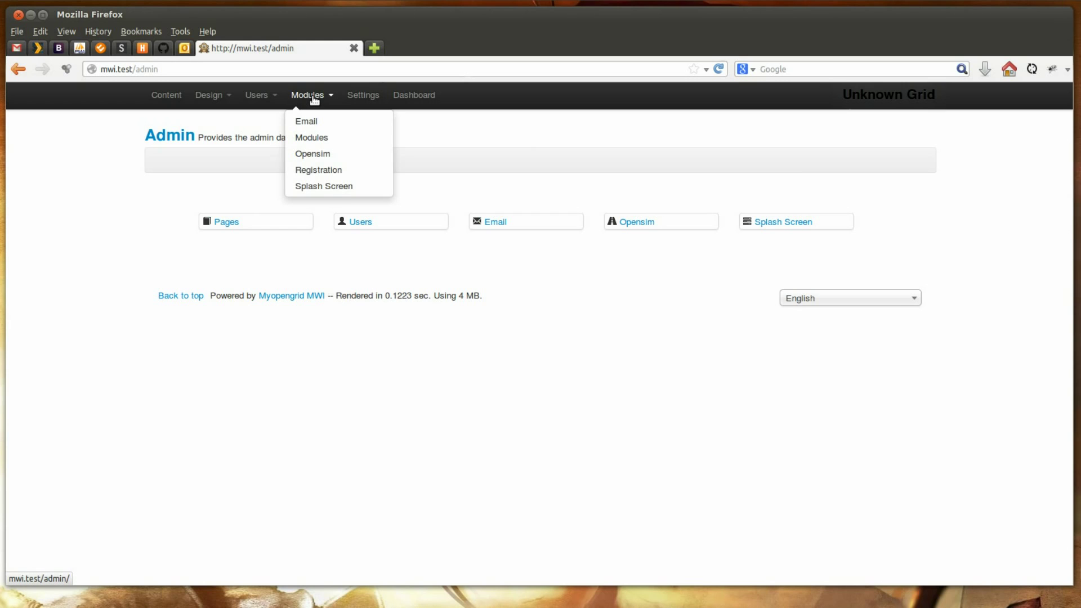
left_click(313, 153)
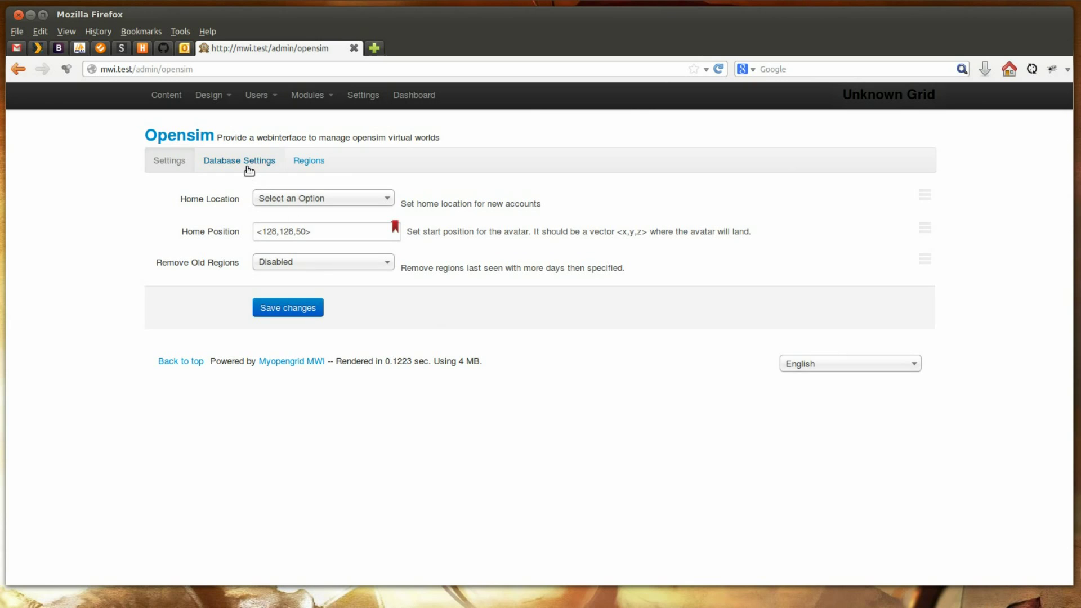
left_click(247, 163)
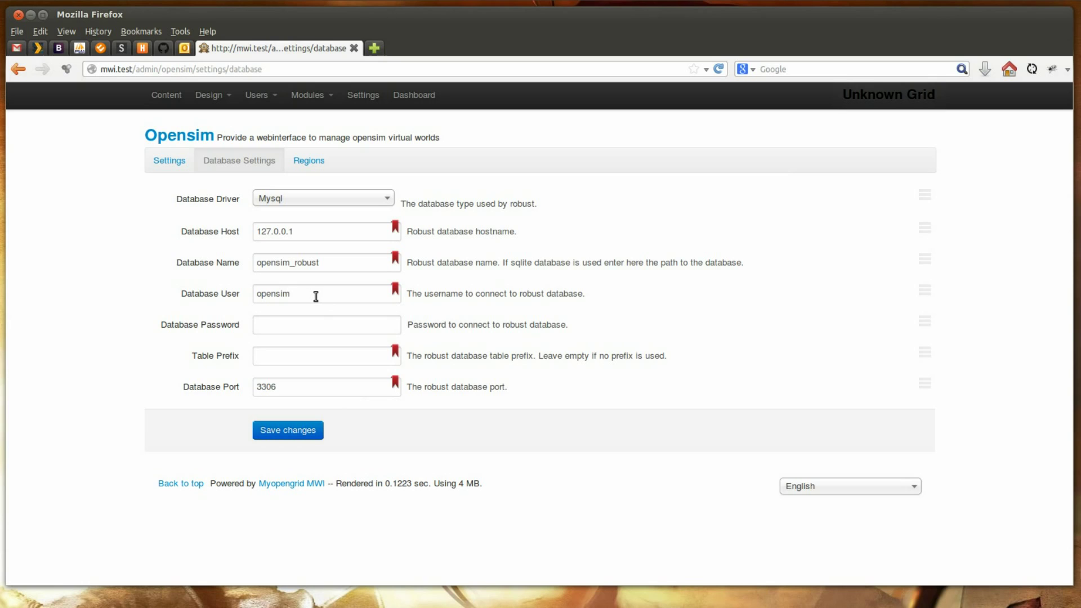
left_click(329, 262)
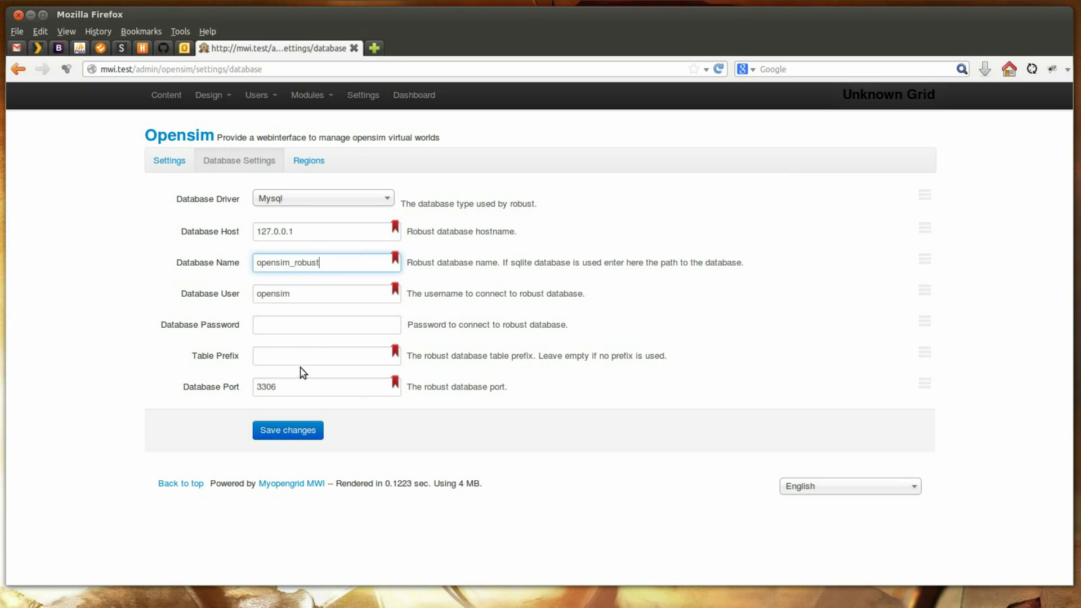
left_click(307, 327)
type("ope")
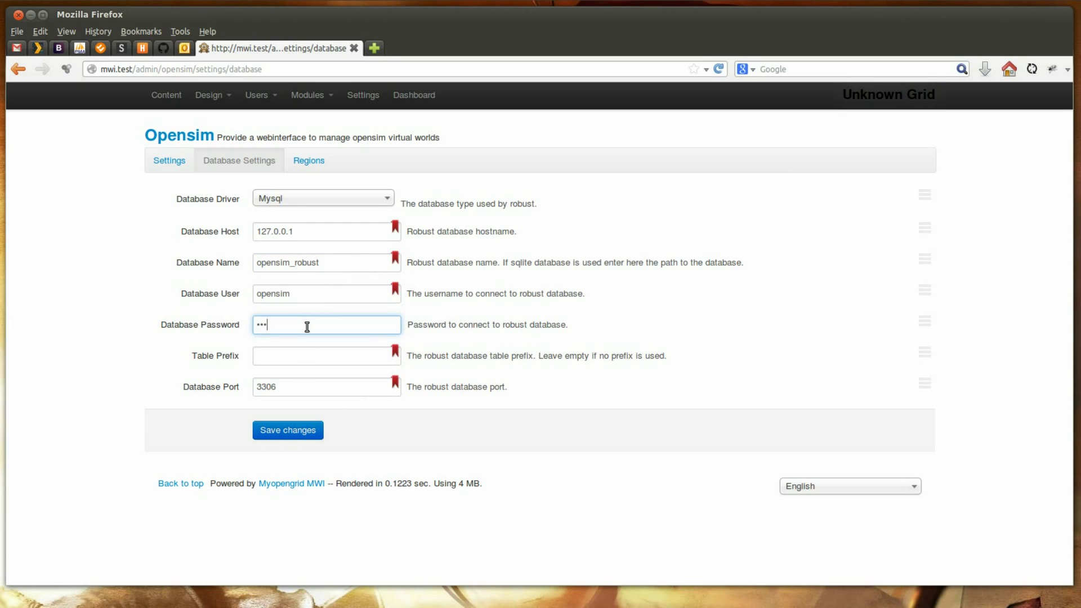
type("nsim")
left_click(299, 431)
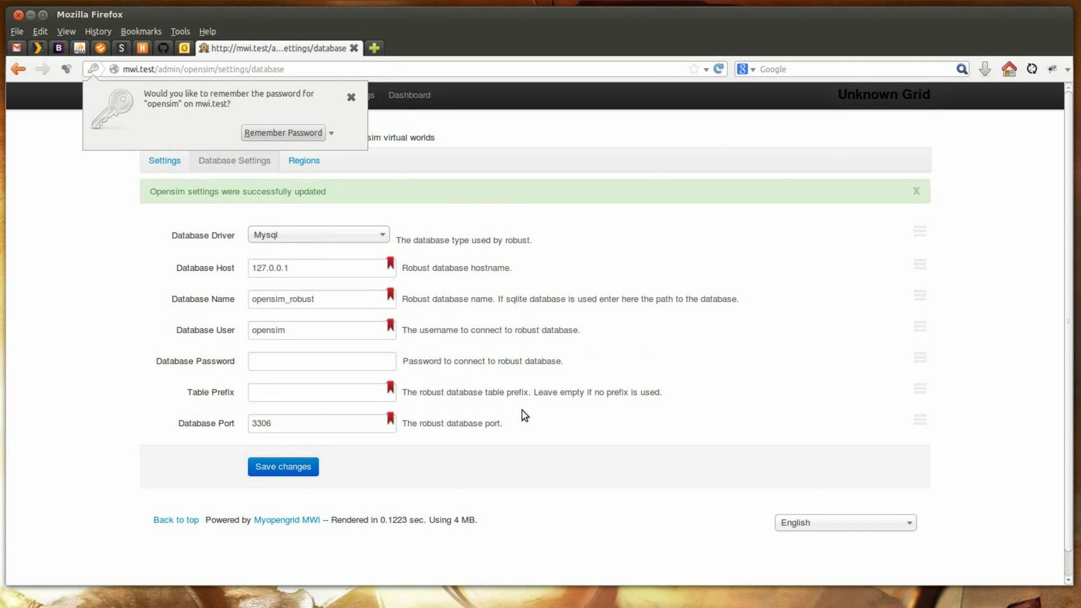
left_click(351, 97)
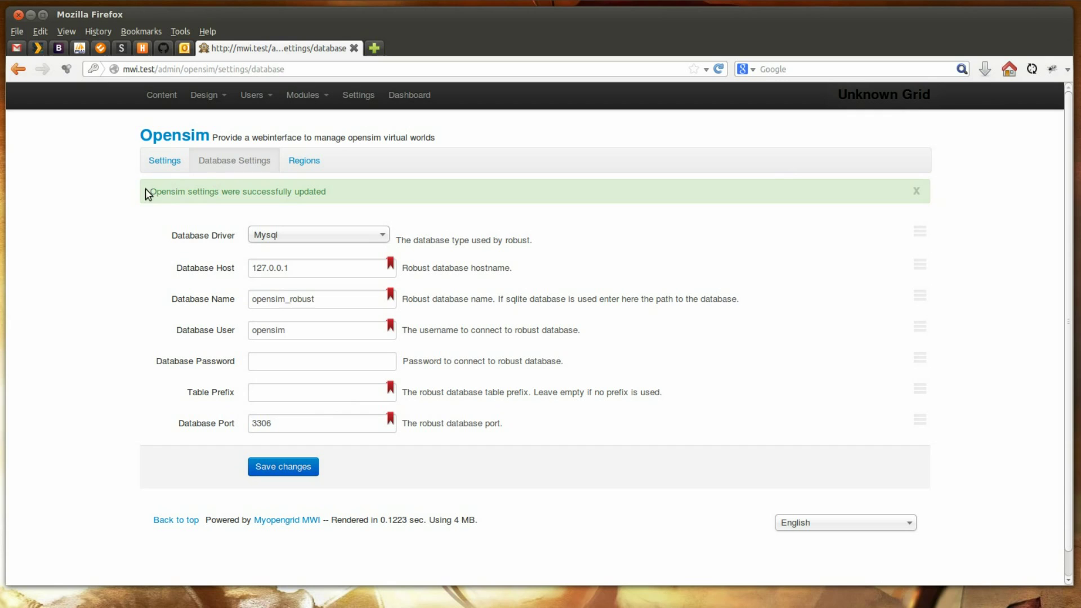
left_click(916, 192)
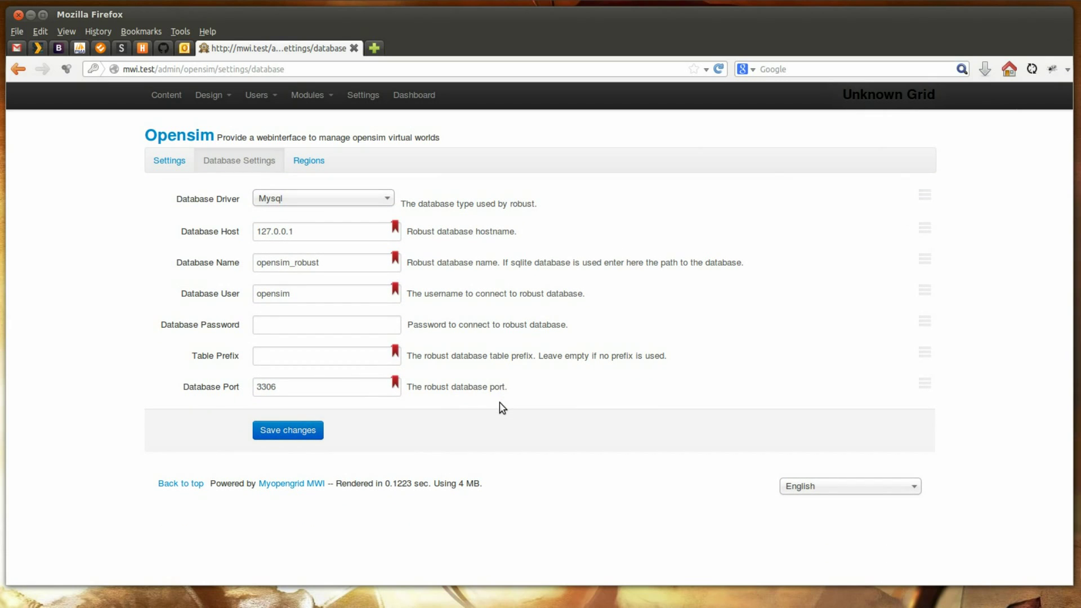
Step: Show the installed modules list and open mwi.myopengrid.com's Modules page in a new tab
left_click(325, 99)
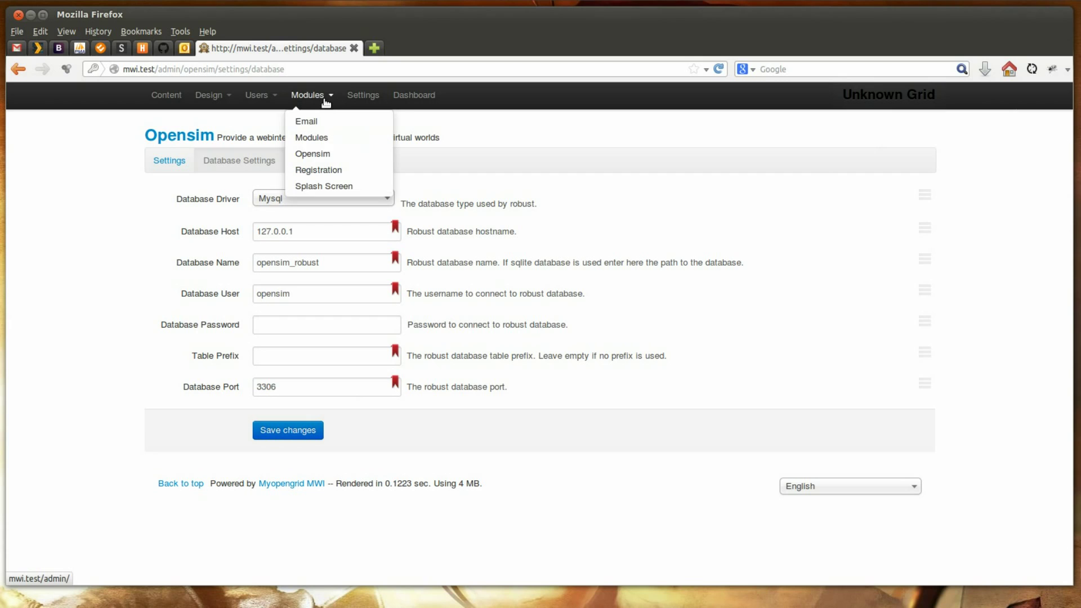
left_click(325, 144)
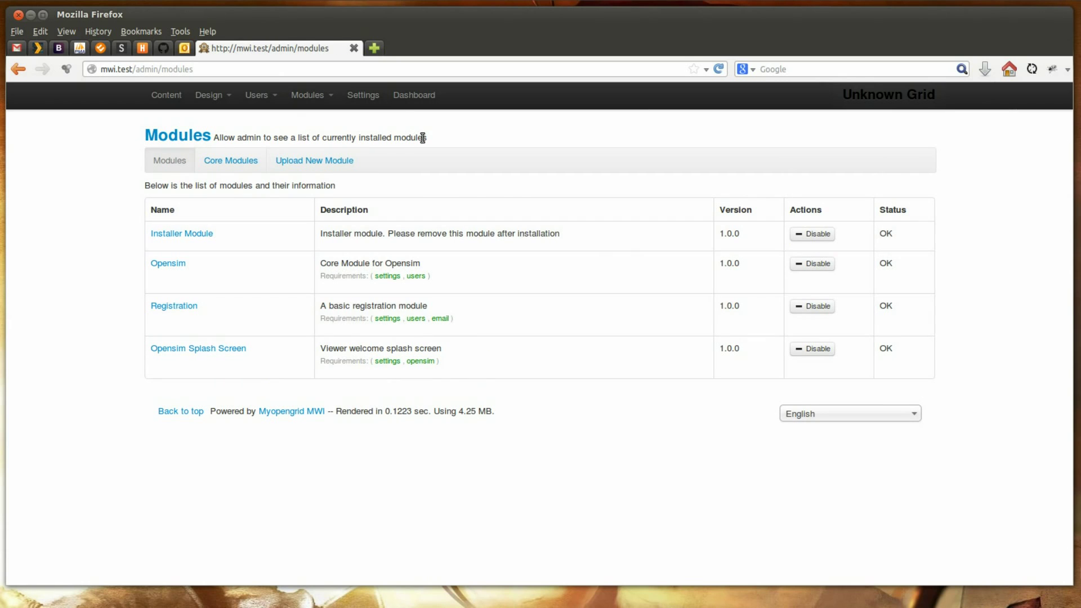
left_click(374, 48)
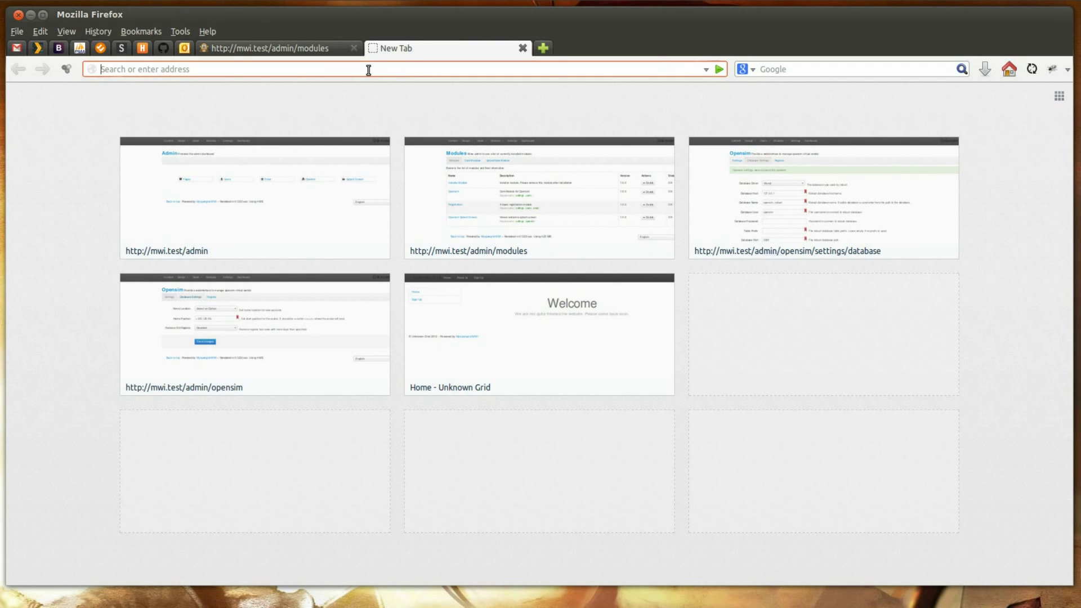
type("mwi")
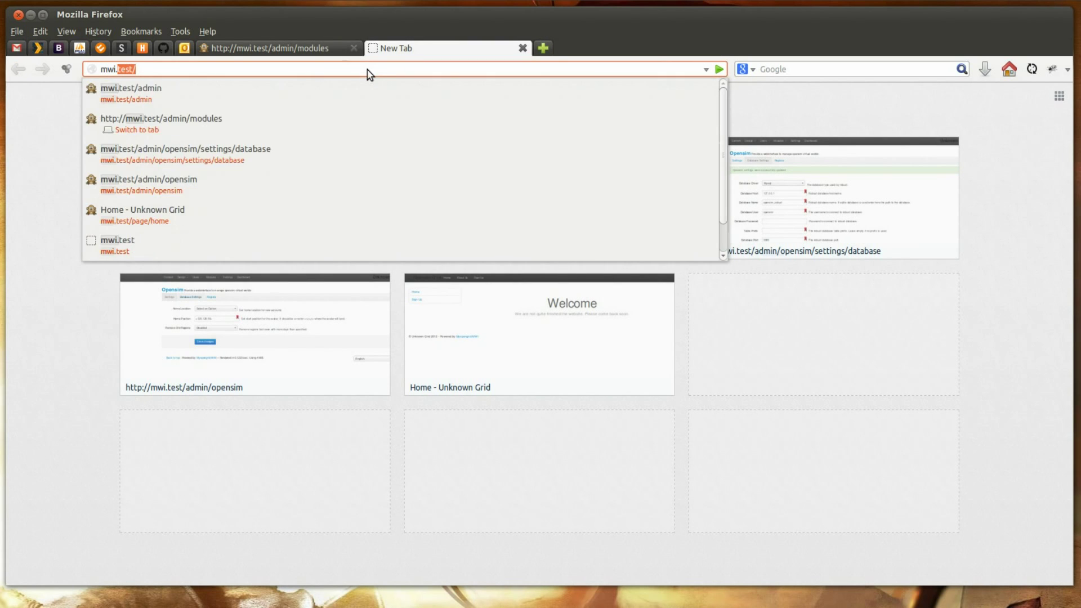
type(".myopengrid.c")
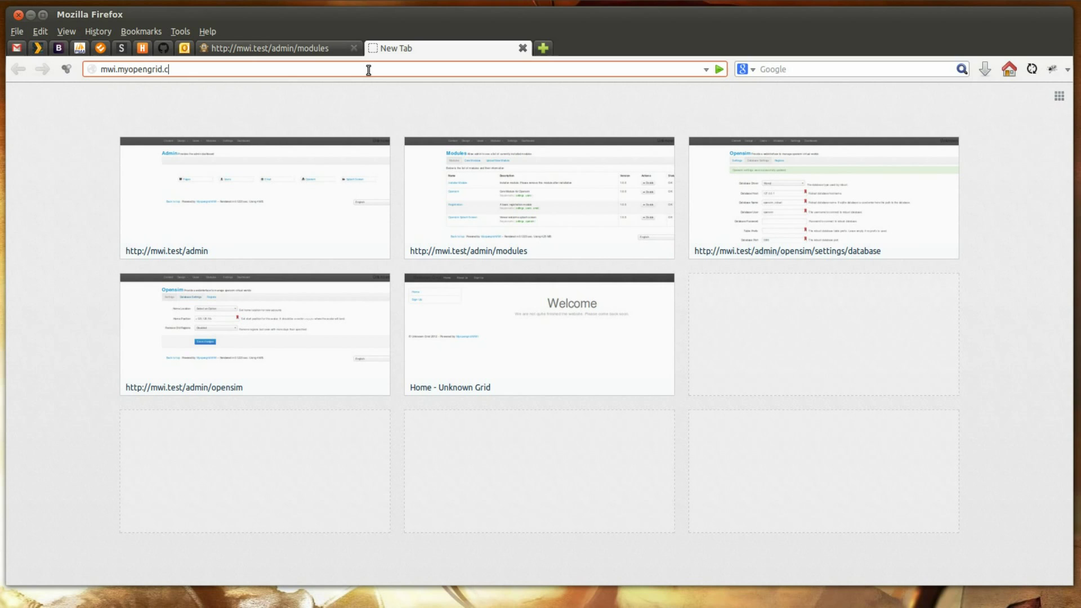
type("om")
key("Return")
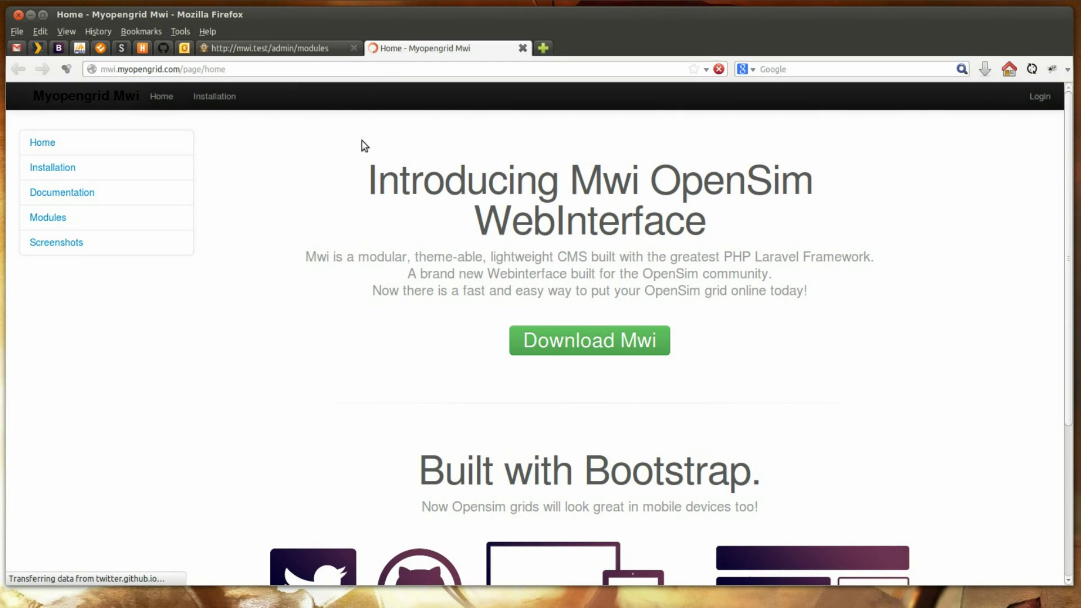
left_click(61, 221)
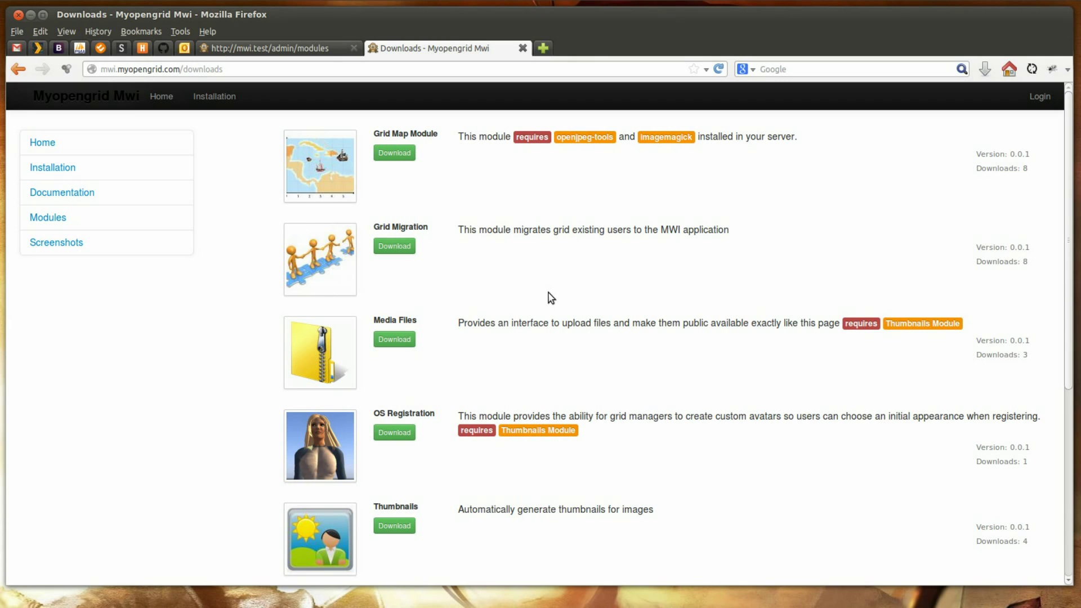
Step: Save thumbnails.zip and osregistration.zip to Downloads, then close the site tab
scroll(551, 298, "down", 5)
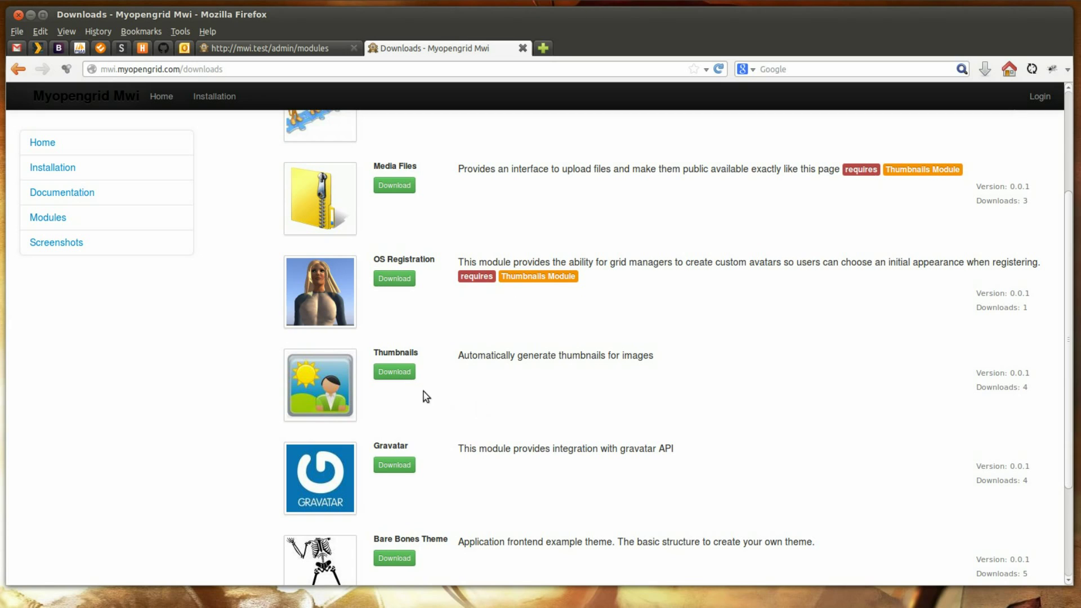
left_click(394, 372)
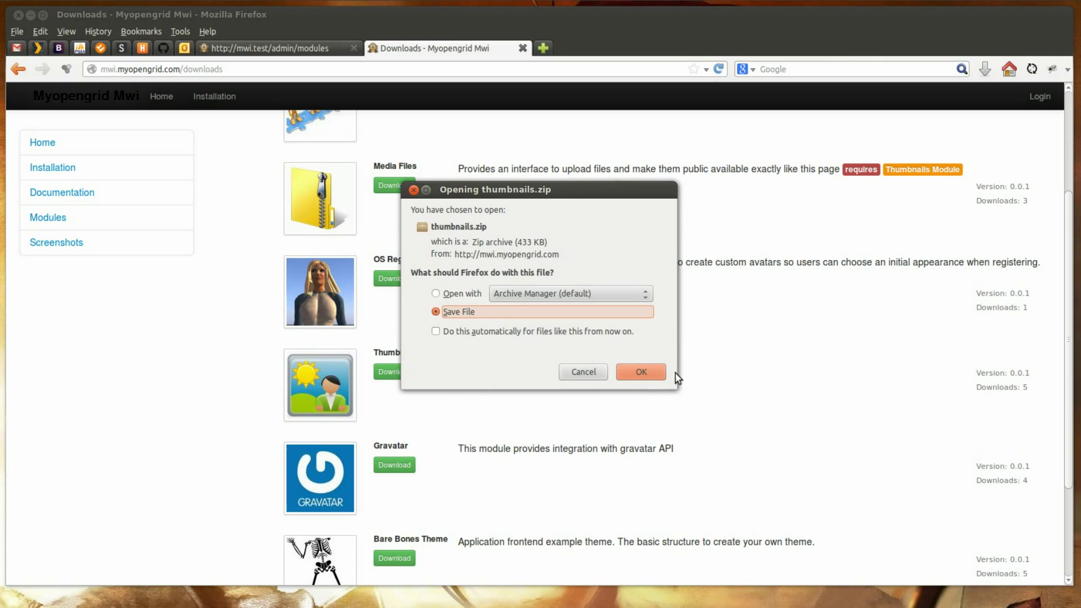
left_click(642, 373)
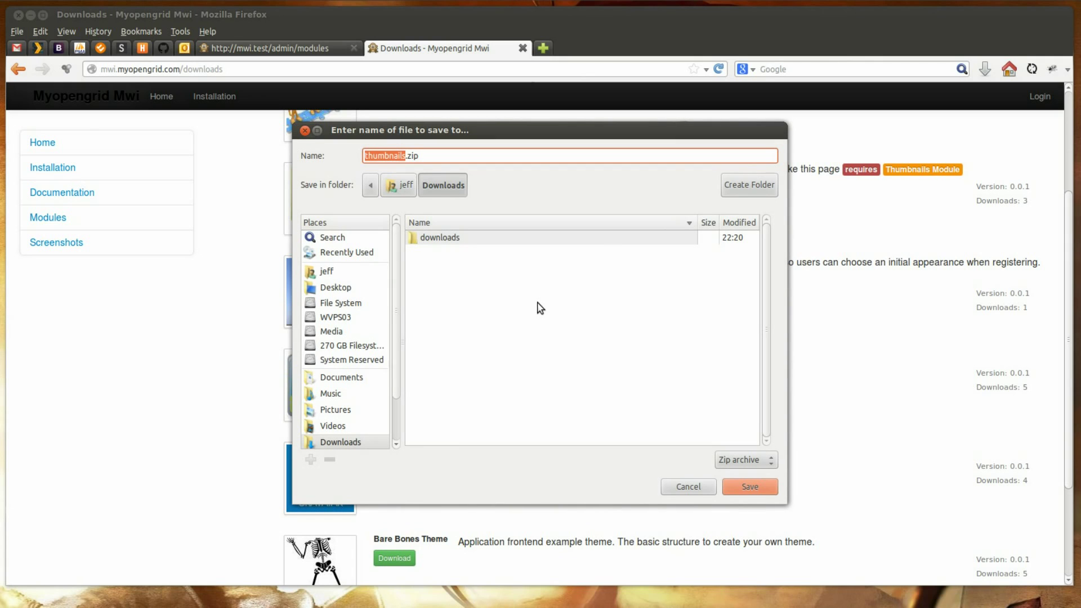
left_click(762, 487)
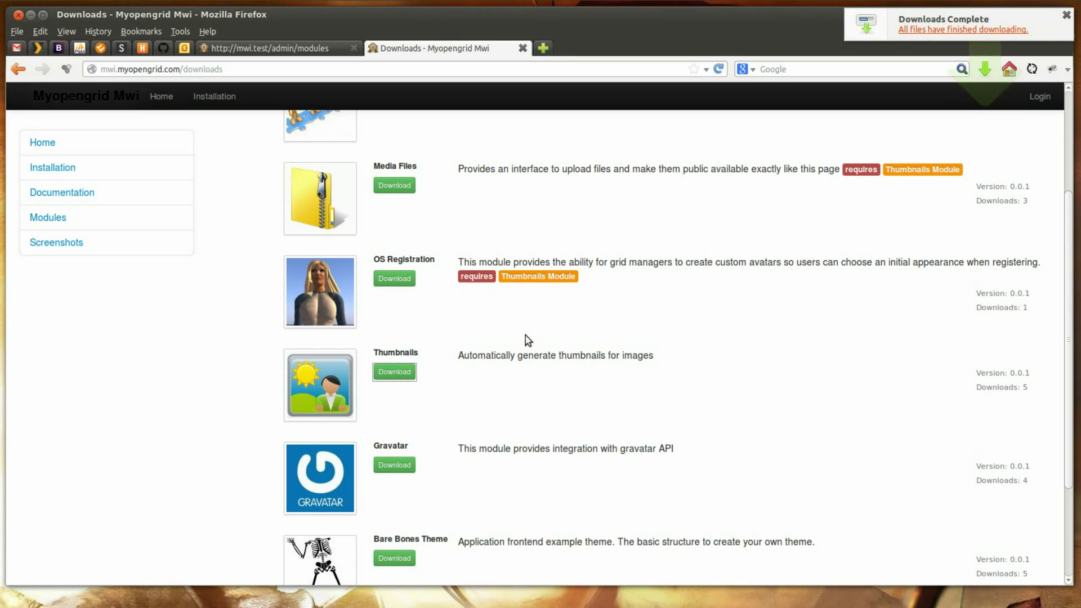
left_click(391, 281)
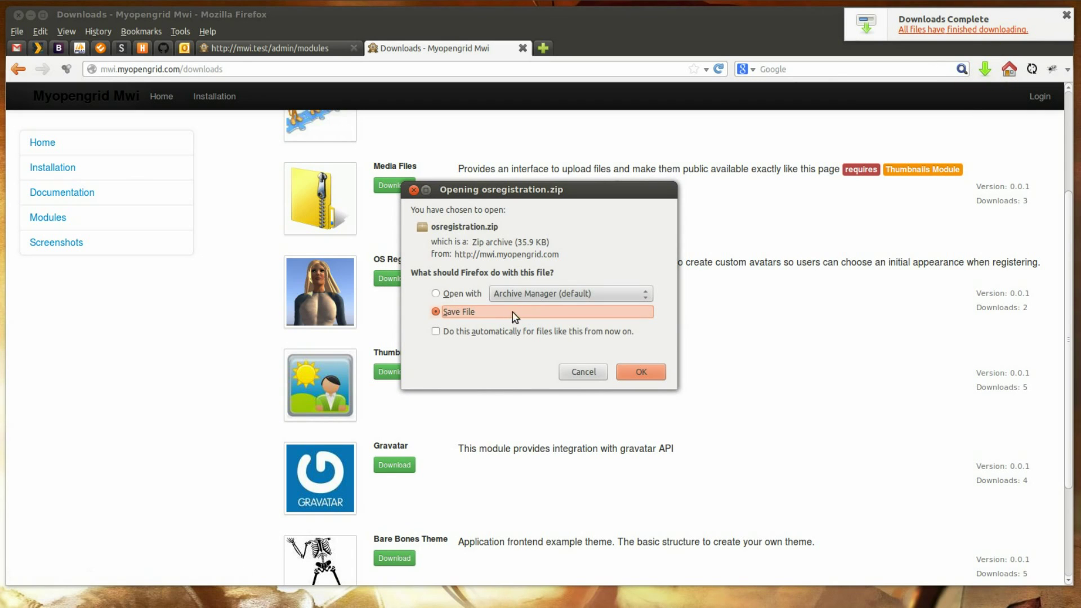
left_click(640, 374)
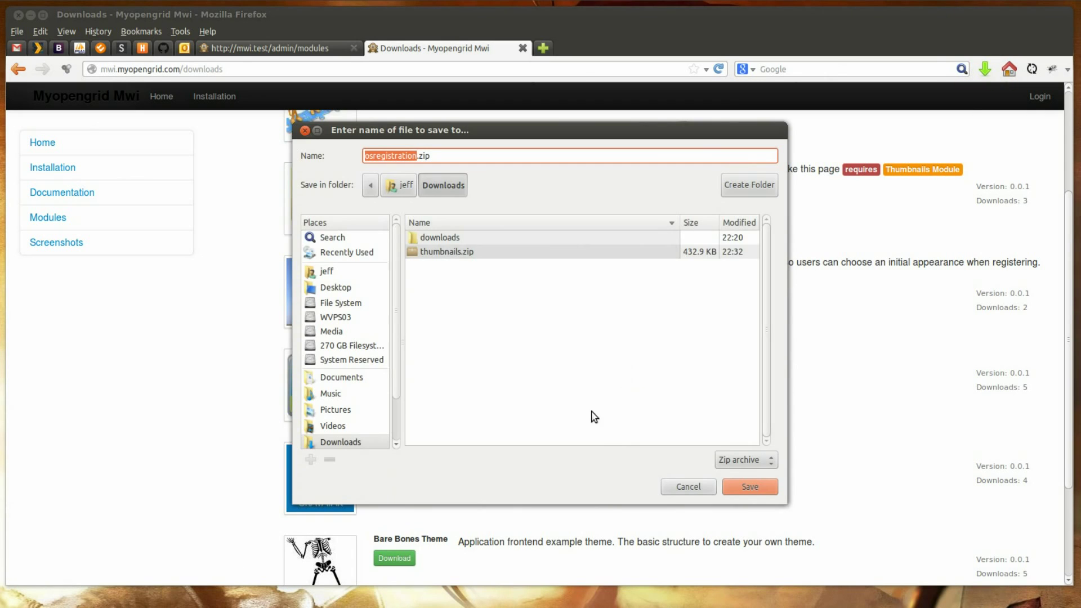
left_click(740, 485)
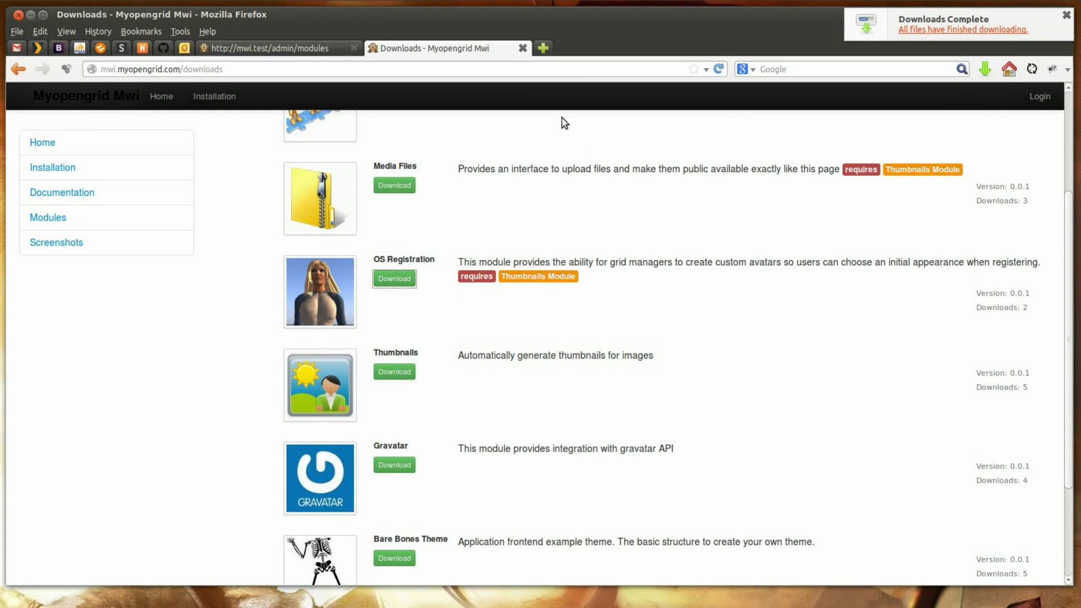
left_click(523, 48)
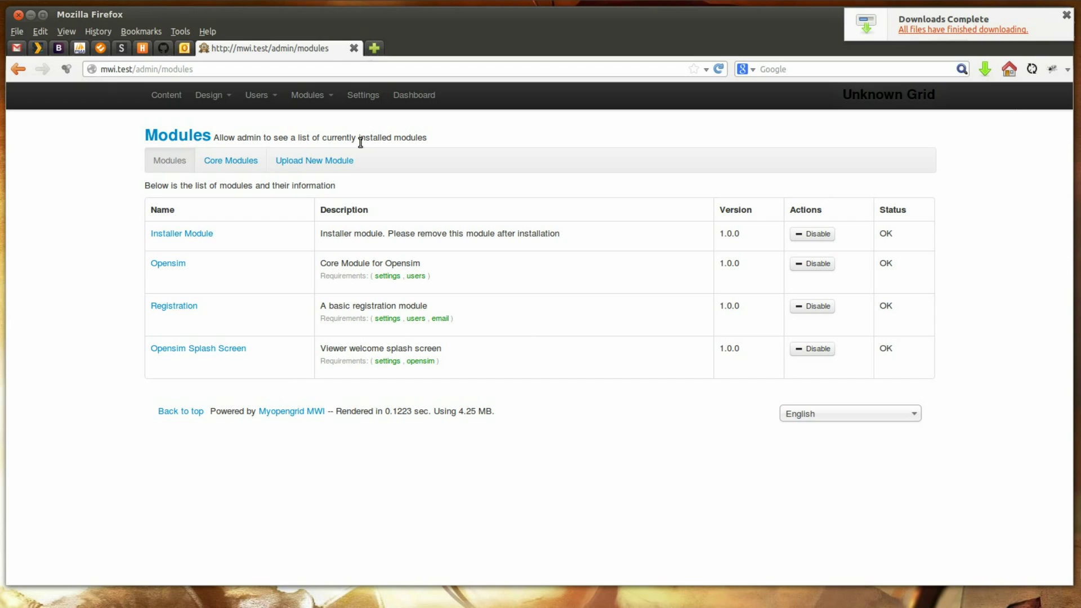
Step: Upload Downloads/thumbnails.zip as a new module
left_click(316, 162)
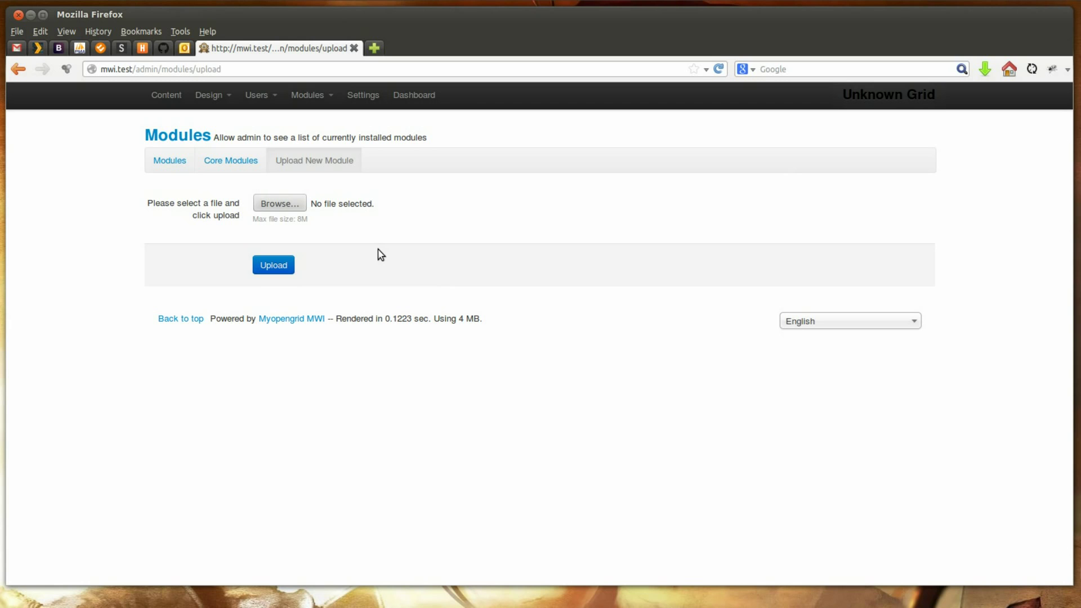
left_click(284, 206)
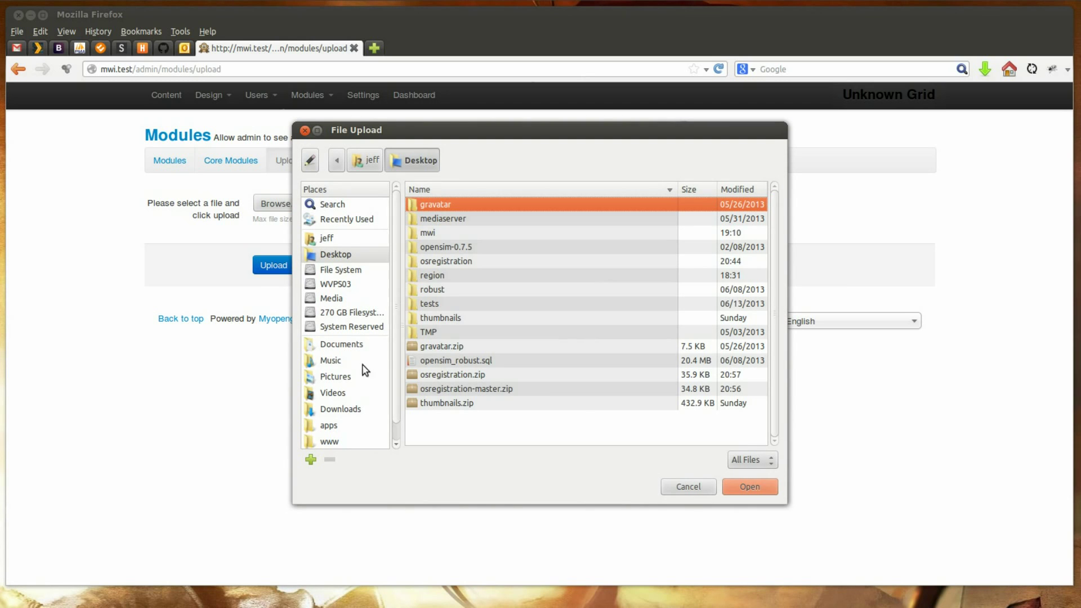
left_click(335, 412)
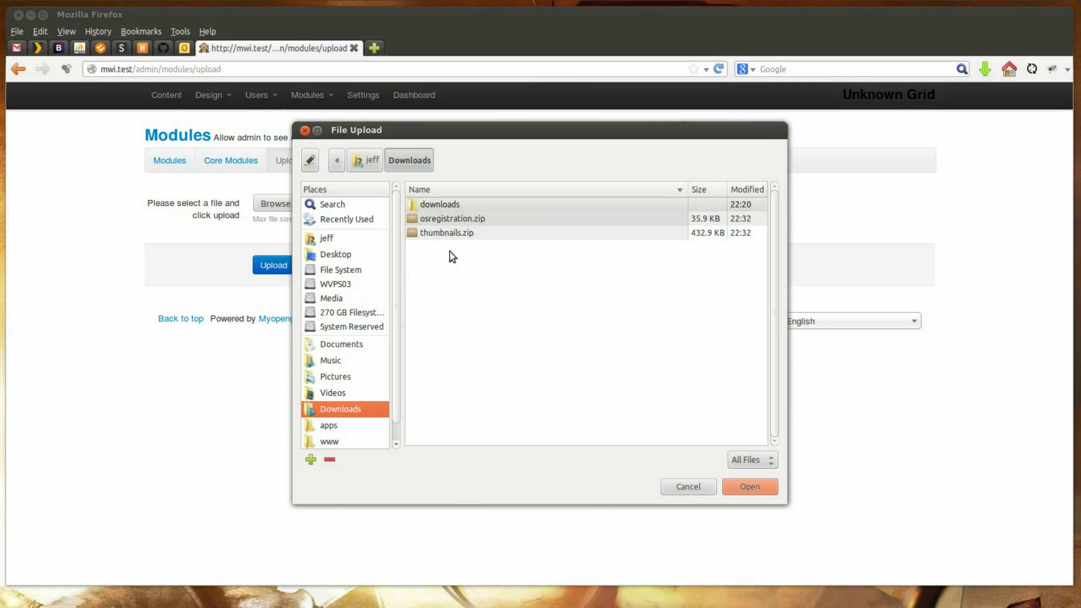
left_click(450, 233)
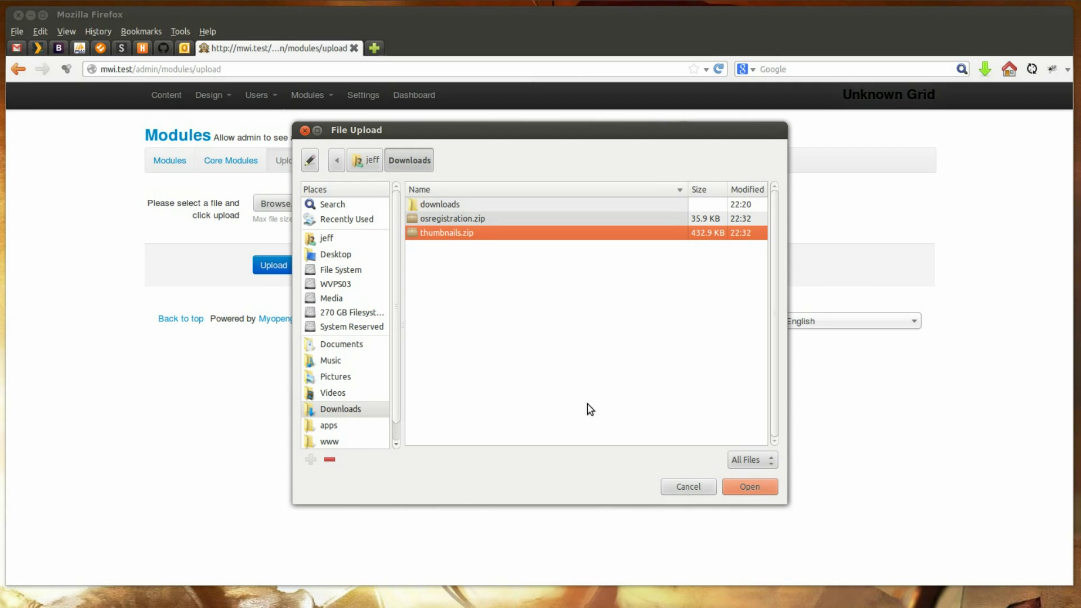
left_click(750, 489)
left_click(284, 268)
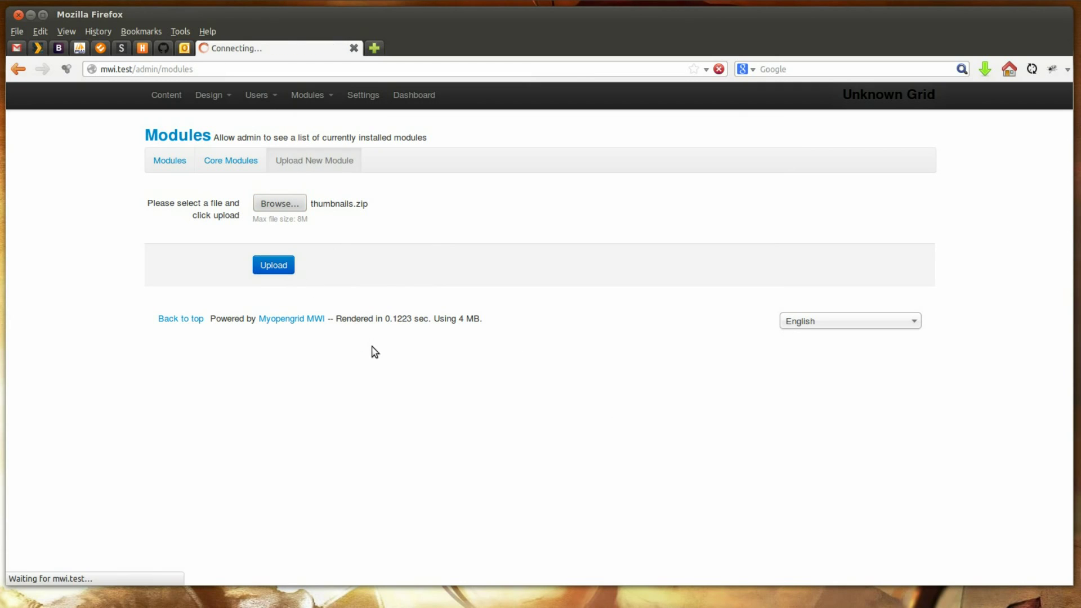
Step: Upload Downloads/osregistration.zip as a new module
left_click(313, 162)
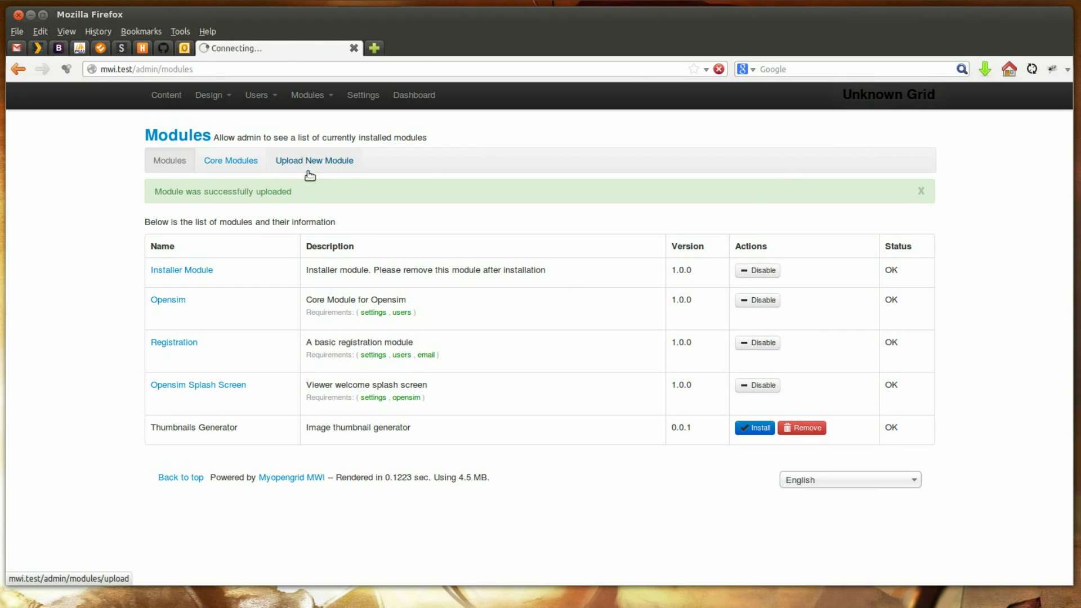
left_click(280, 211)
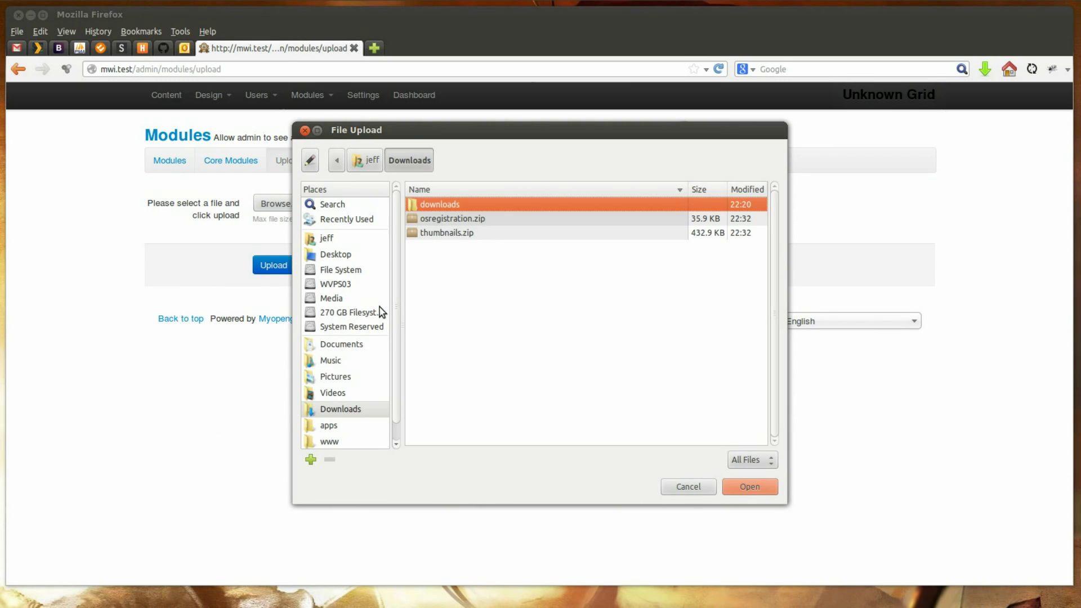
left_click(433, 224)
key("Return")
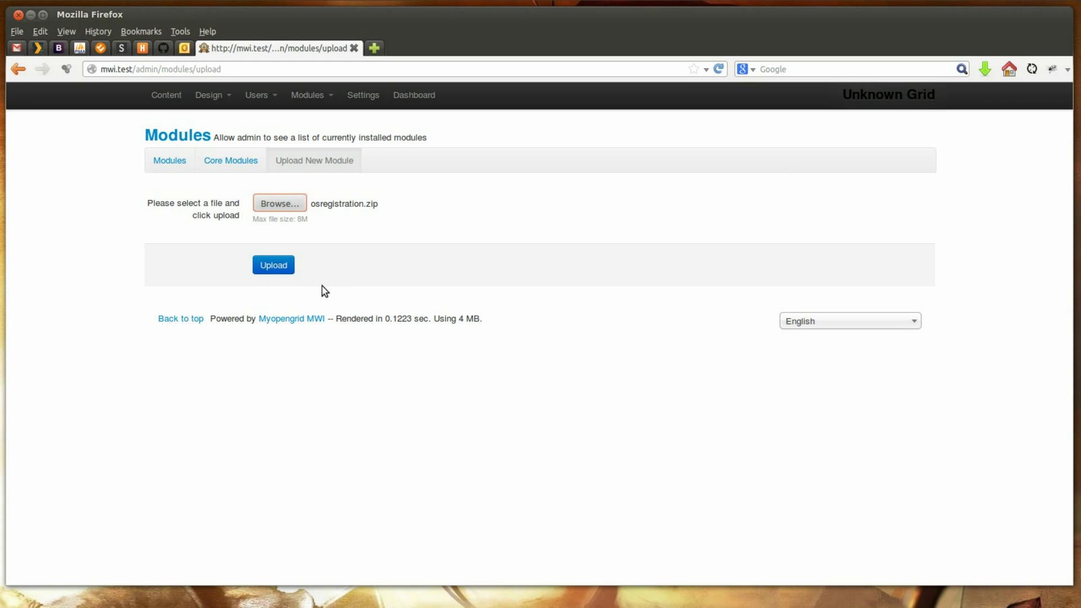
left_click(273, 266)
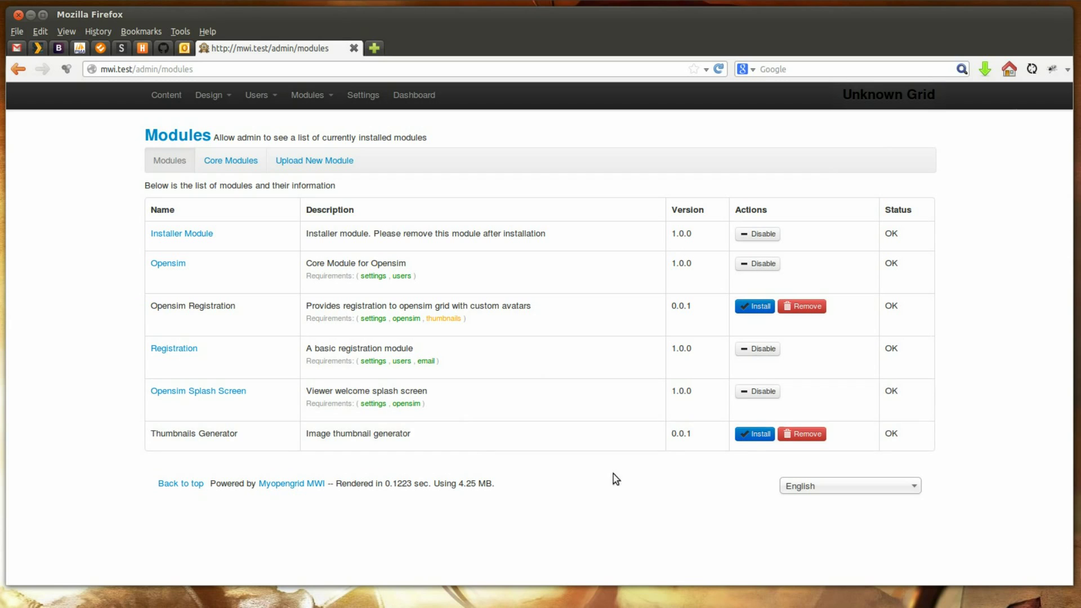
Step: Install and enable the Thumbnails Generator module
left_click(746, 439)
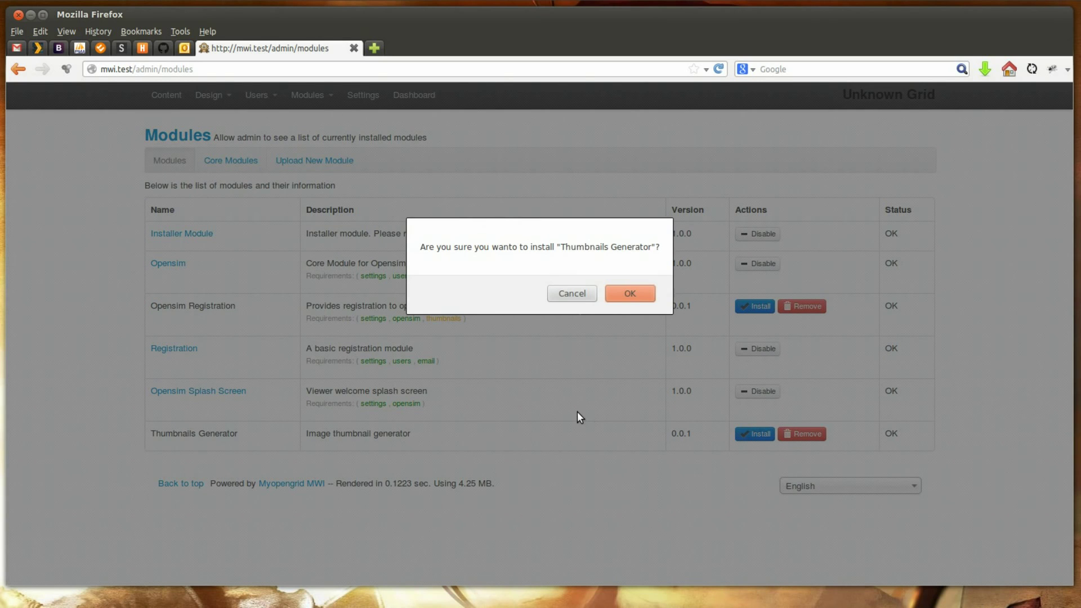
left_click(617, 294)
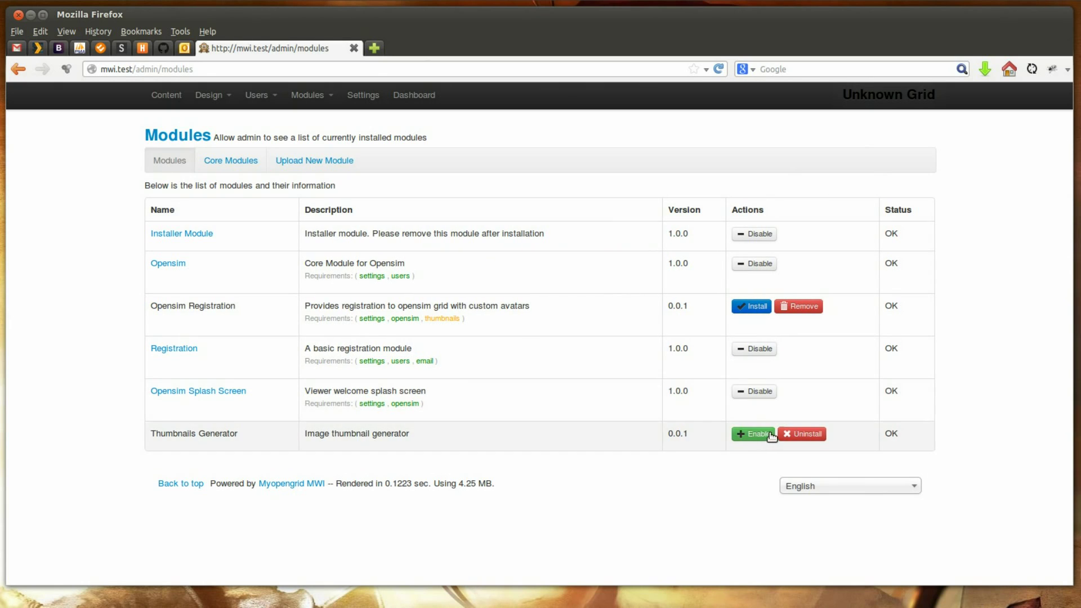
left_click(755, 434)
left_click(628, 299)
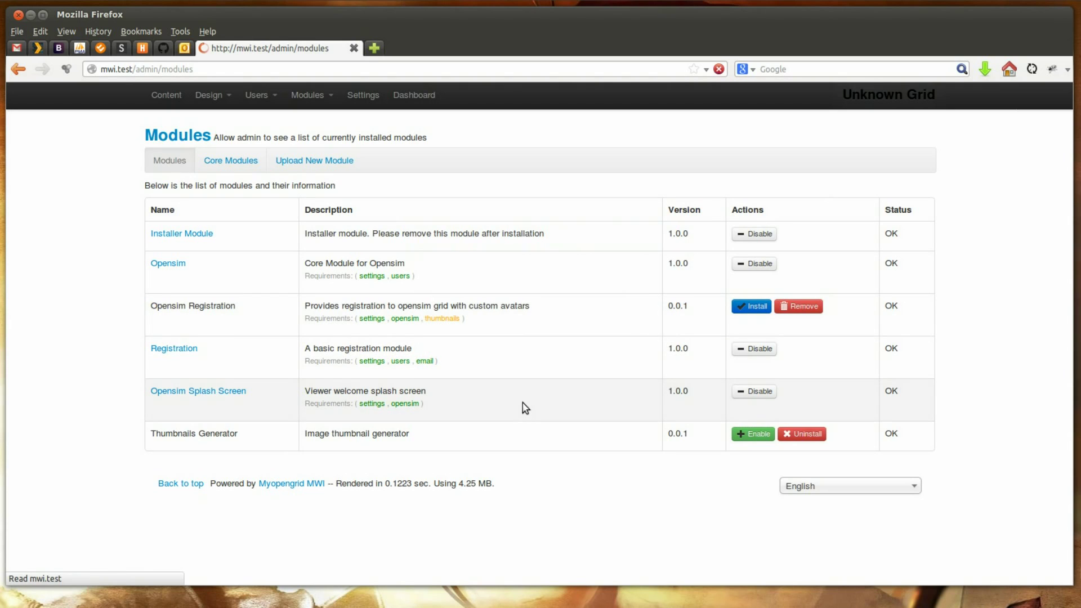
Step: Install and enable the Opensim Registration module
left_click(754, 308)
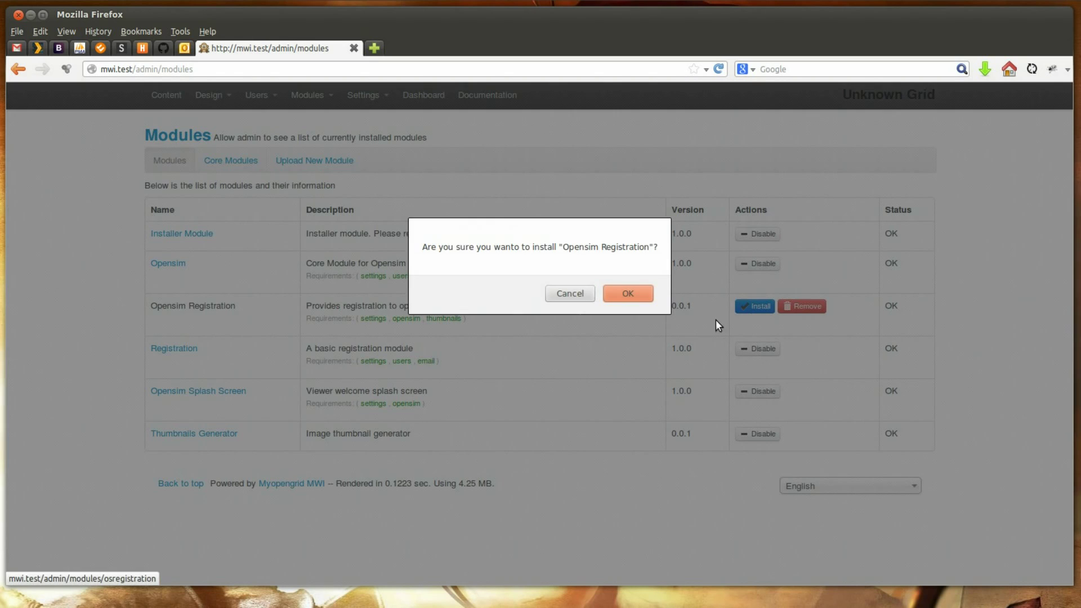
left_click(642, 295)
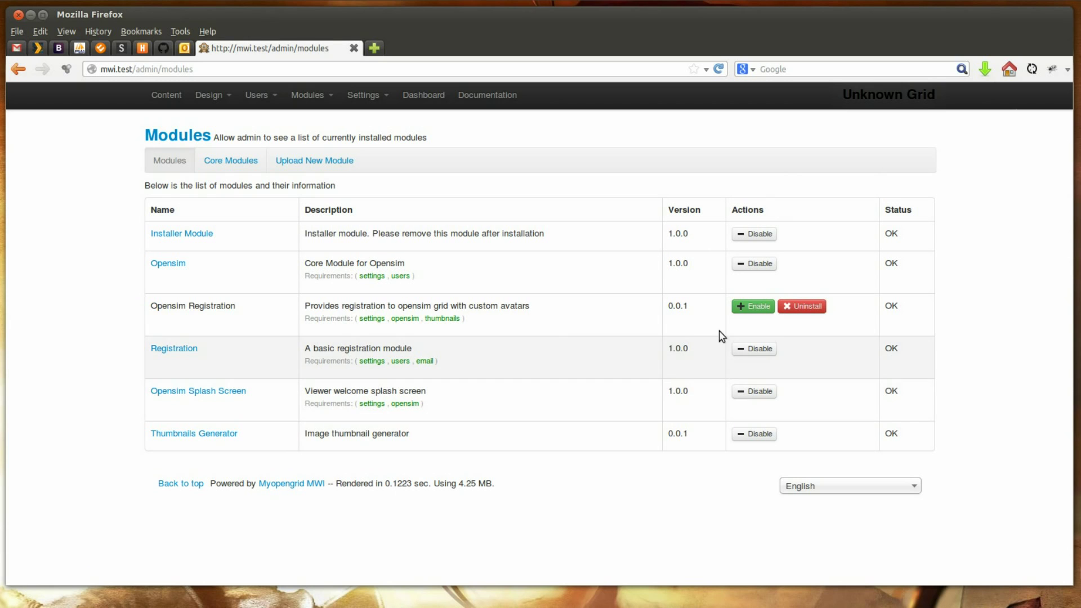
left_click(754, 307)
left_click(626, 293)
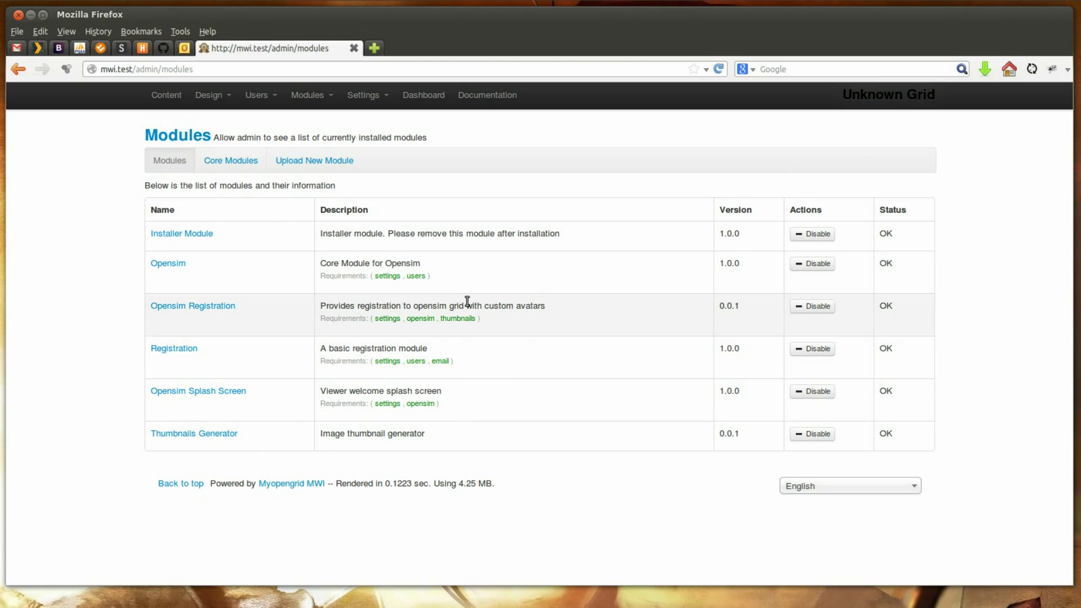
Step: Review Grid Registration settings, keeping Grid Confirmation Required set to Yes
left_click(272, 97)
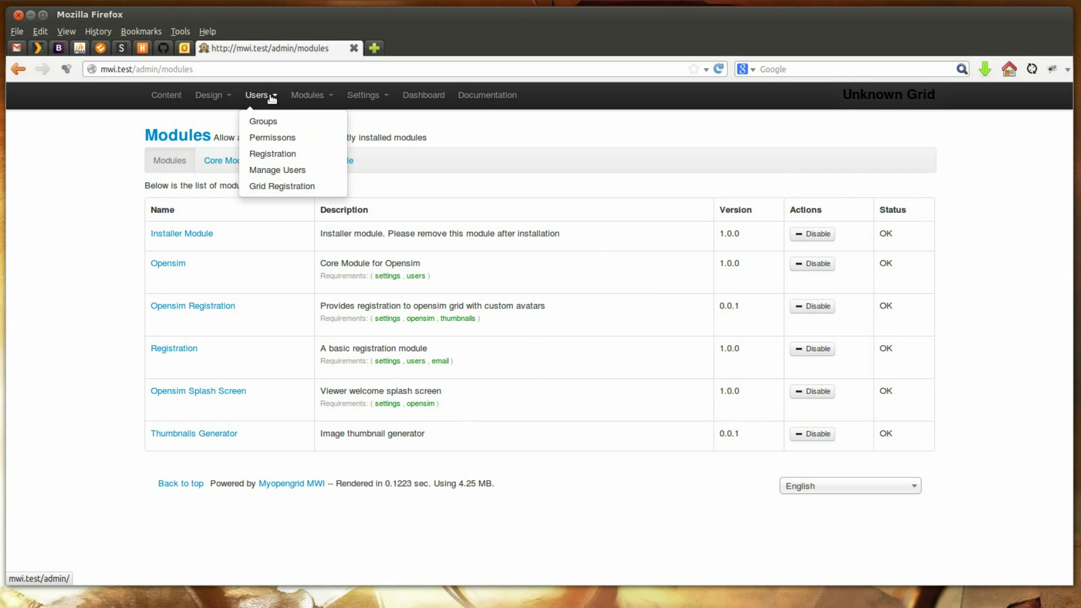
left_click(274, 186)
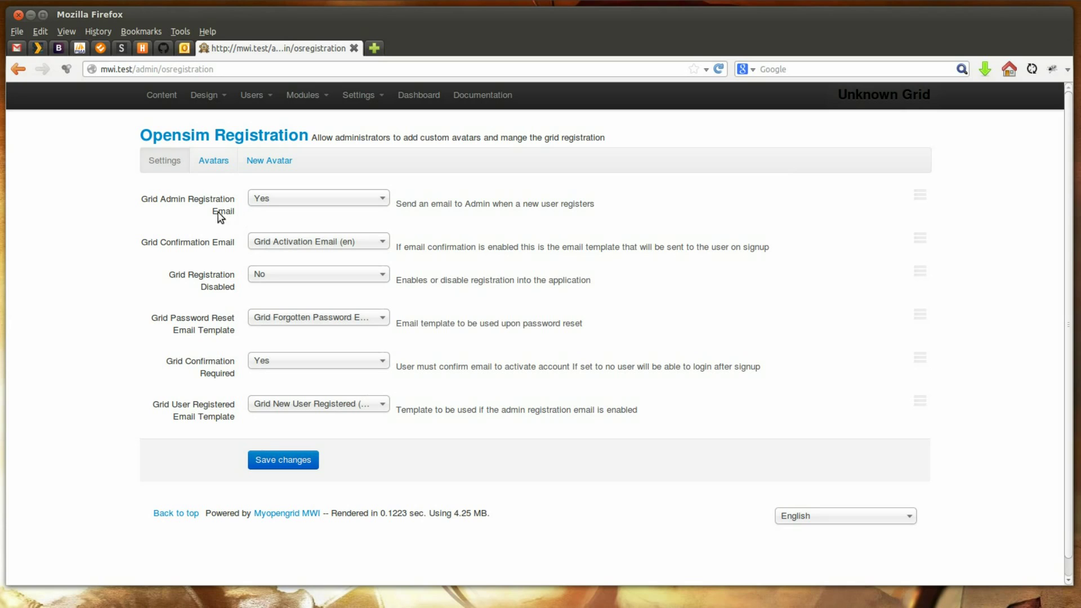
left_click_drag(140, 202, 202, 212)
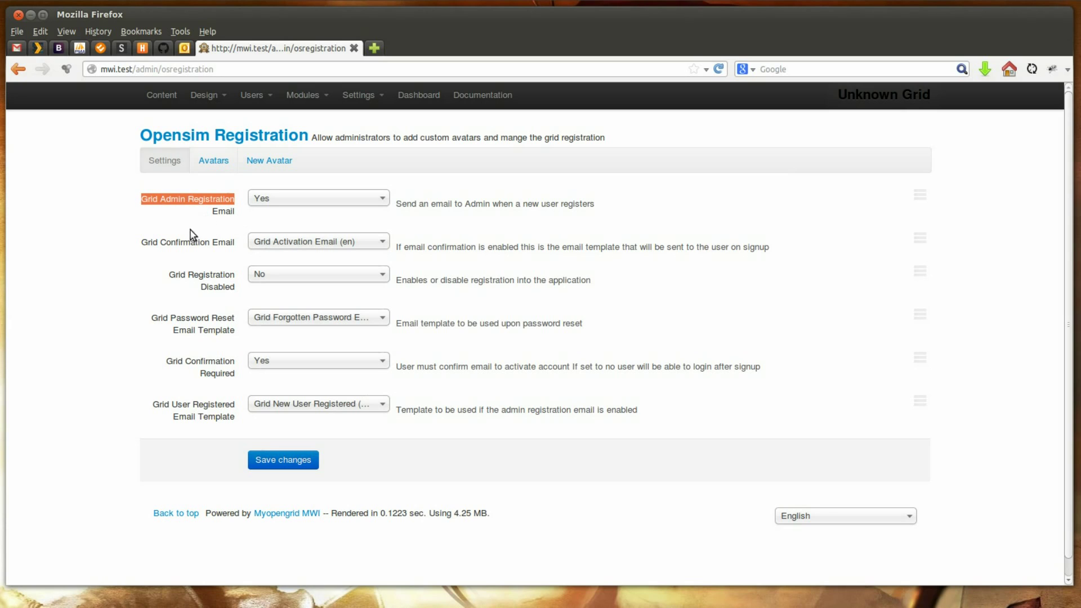
left_click(172, 280)
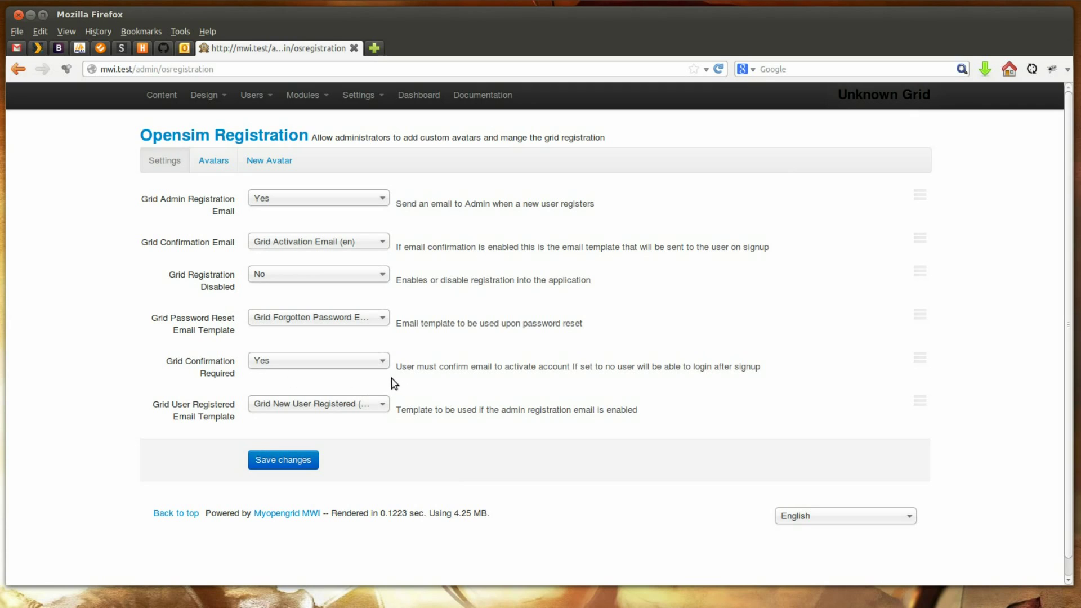
left_click(383, 363)
left_click(432, 361)
Step: Open the blank New Avatar form and open the Unknown Grid site in a new tab
left_click(214, 162)
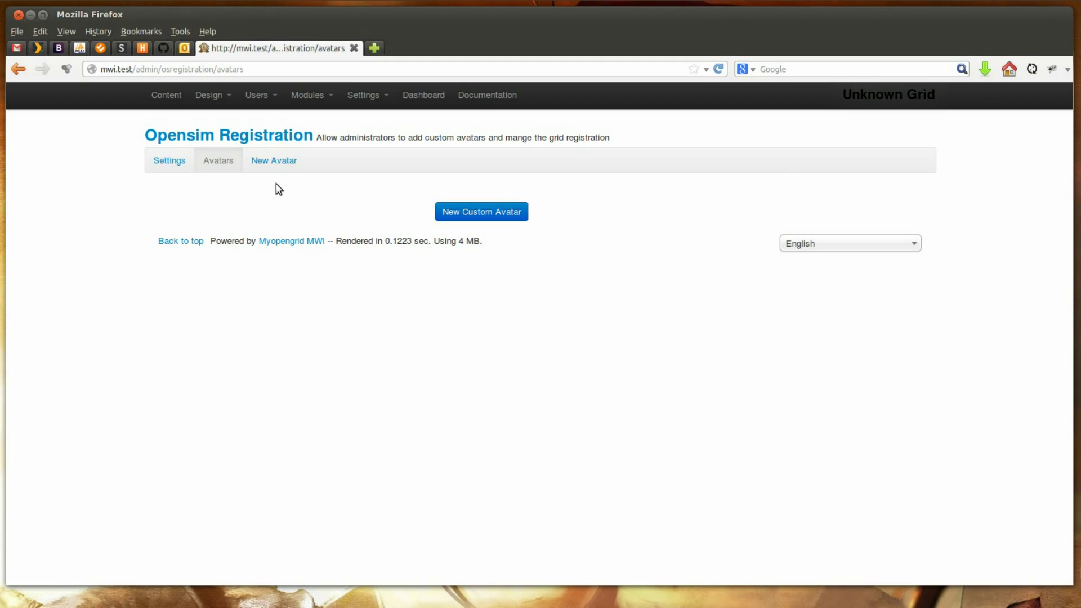
left_click(271, 163)
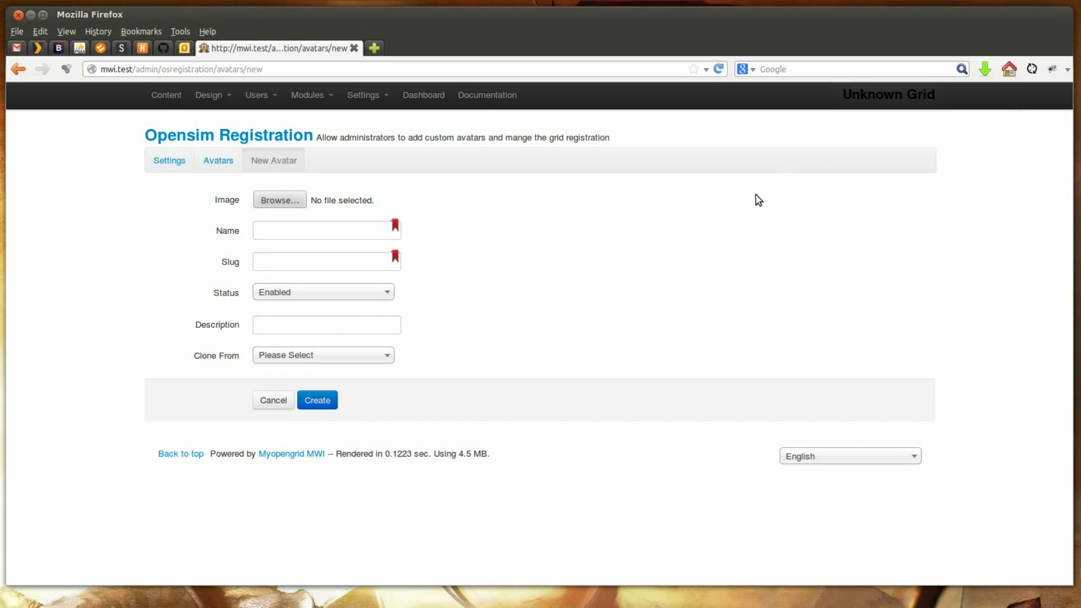
right_click(891, 95)
left_click(897, 102)
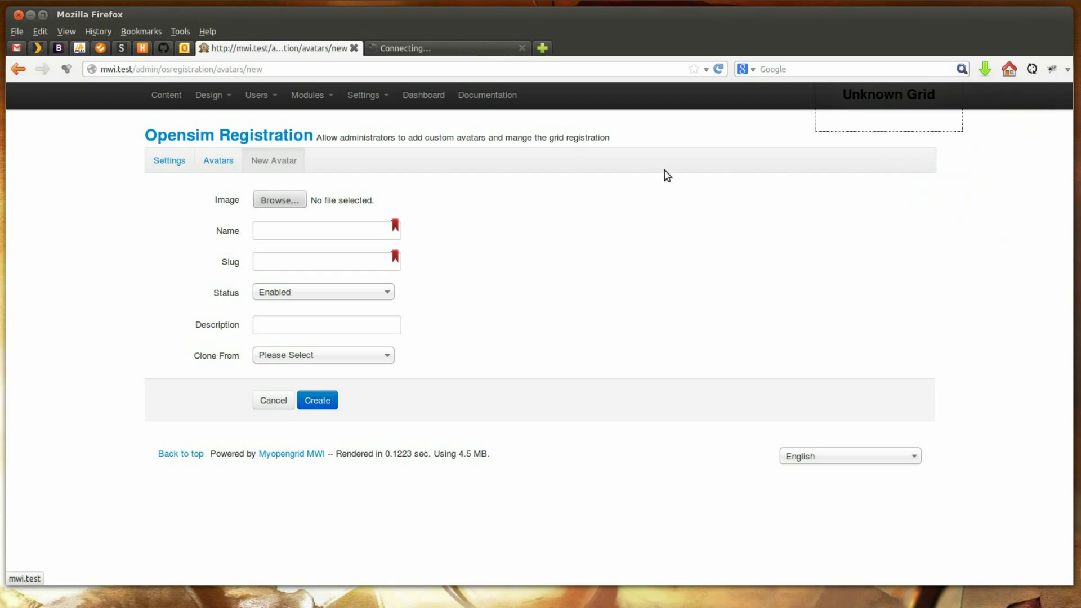
Step: Switch to the Unknown Grid public site tab and go to its Grid Sign Up page
left_click(465, 50)
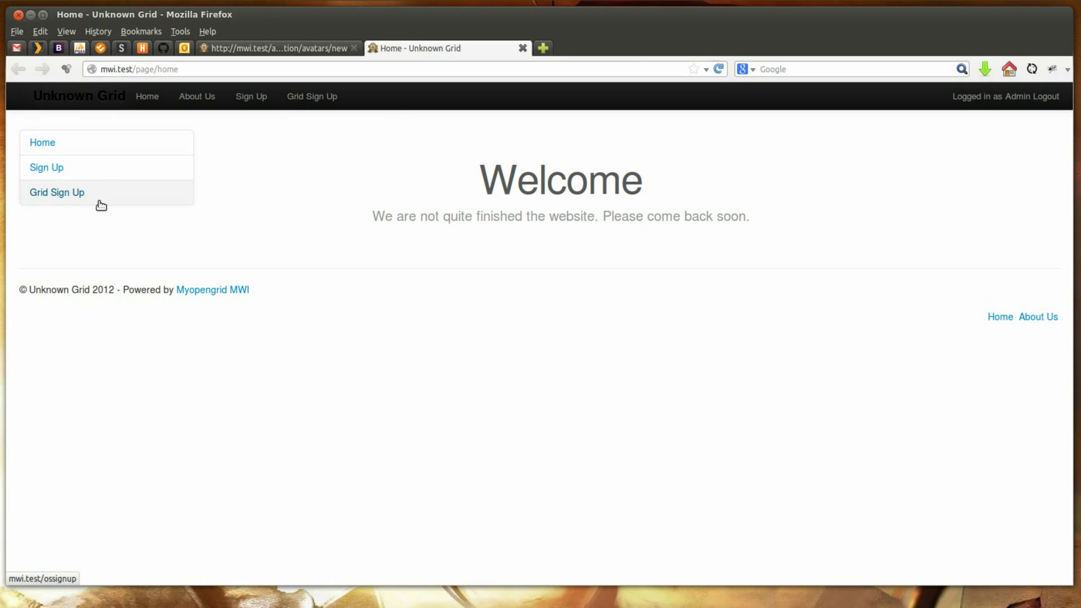
left_click(66, 194)
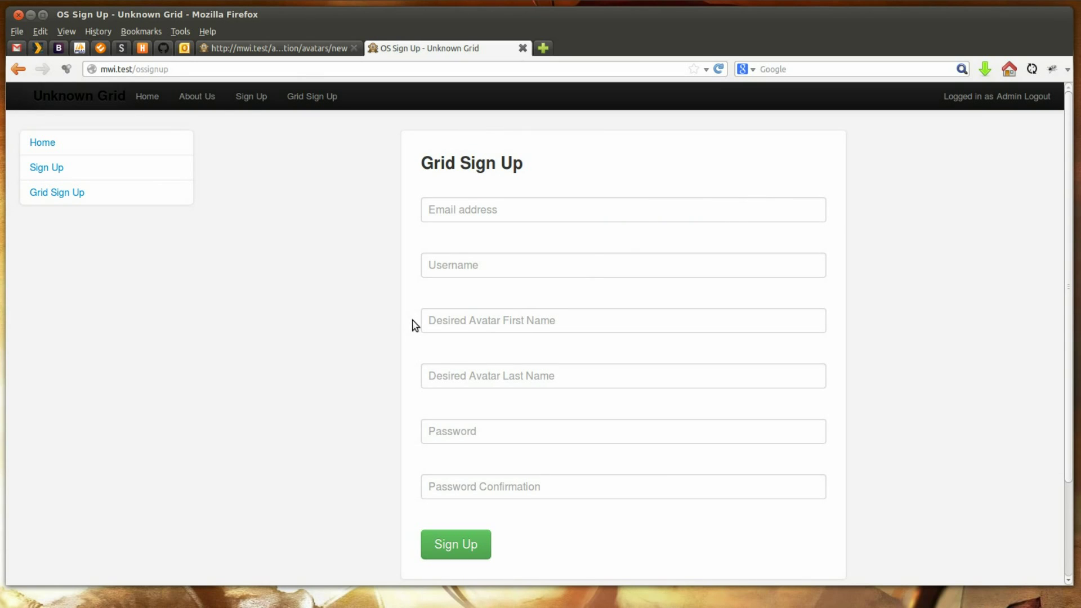
Step: Select the Email field on the Grid Sign Up form and look over the form
left_click(546, 214)
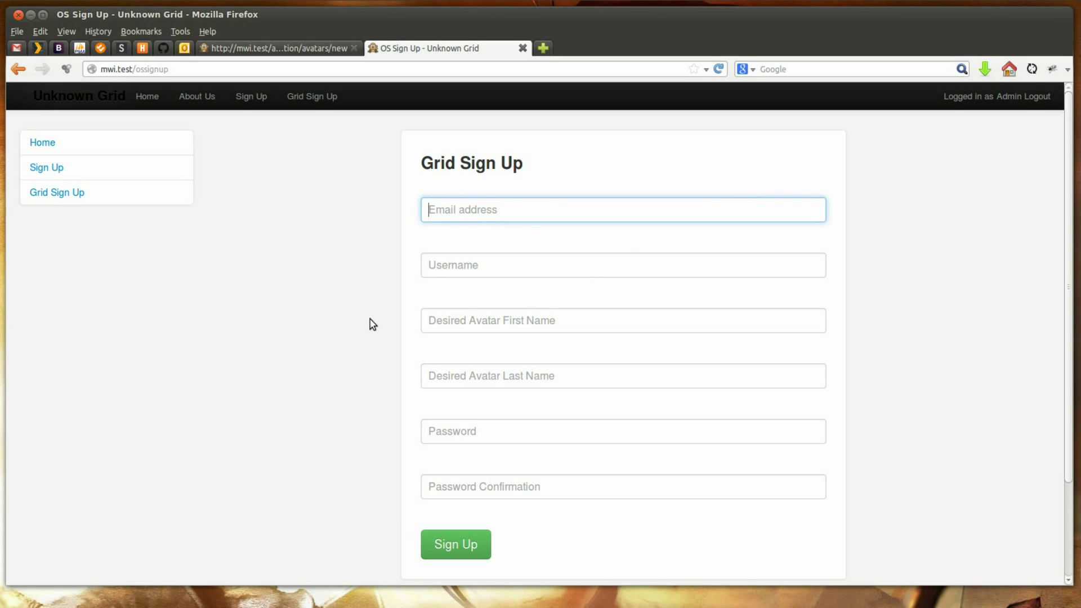
scroll(370, 319, "down", 1)
scroll(370, 319, "down", 2)
scroll(370, 319, "up", 3)
Step: Launch two terminal windows through Gnome Do
key("super+space")
type("term")
key("Return")
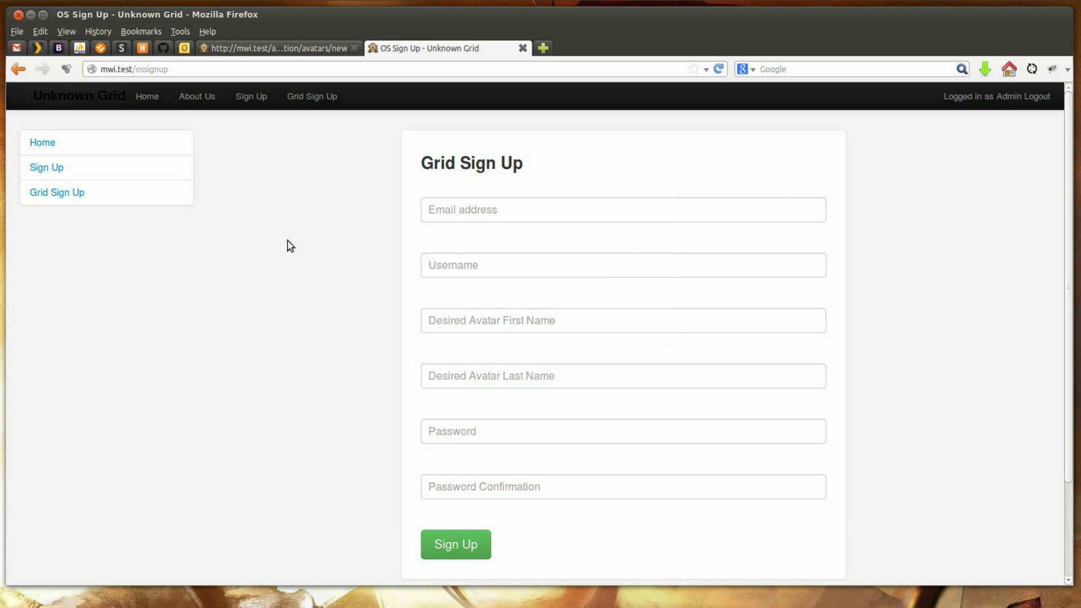
key("super+space")
type("term")
key("Return")
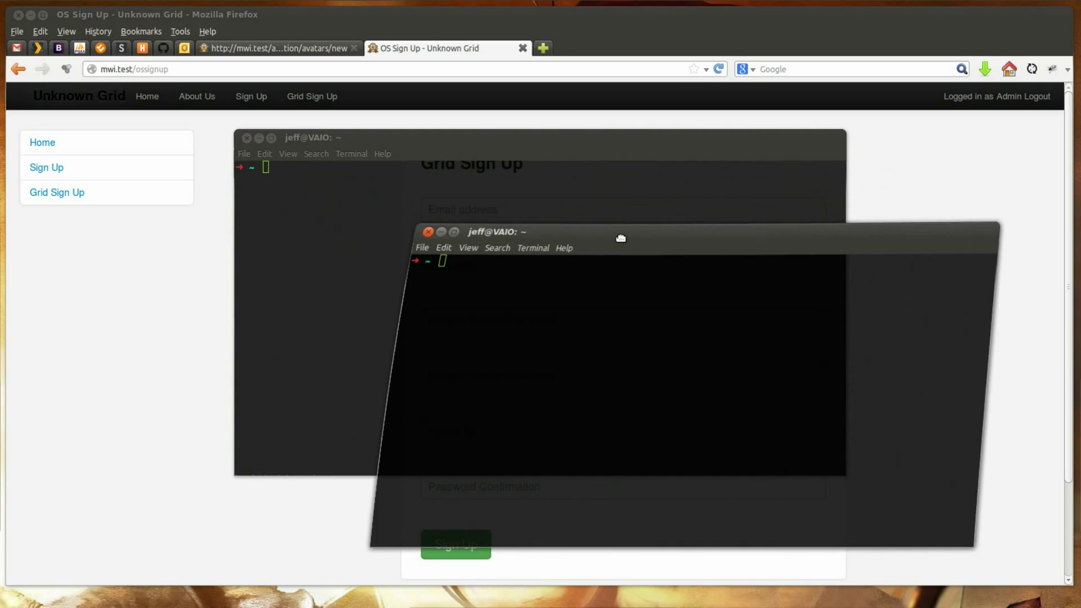
Step: Arrange the two terminals side by side, making the right one taller
mouse_move(555, 141)
left_mouse_down()
mouse_move(436, 141)
mouse_move(365, 220)
left_mouse_up()
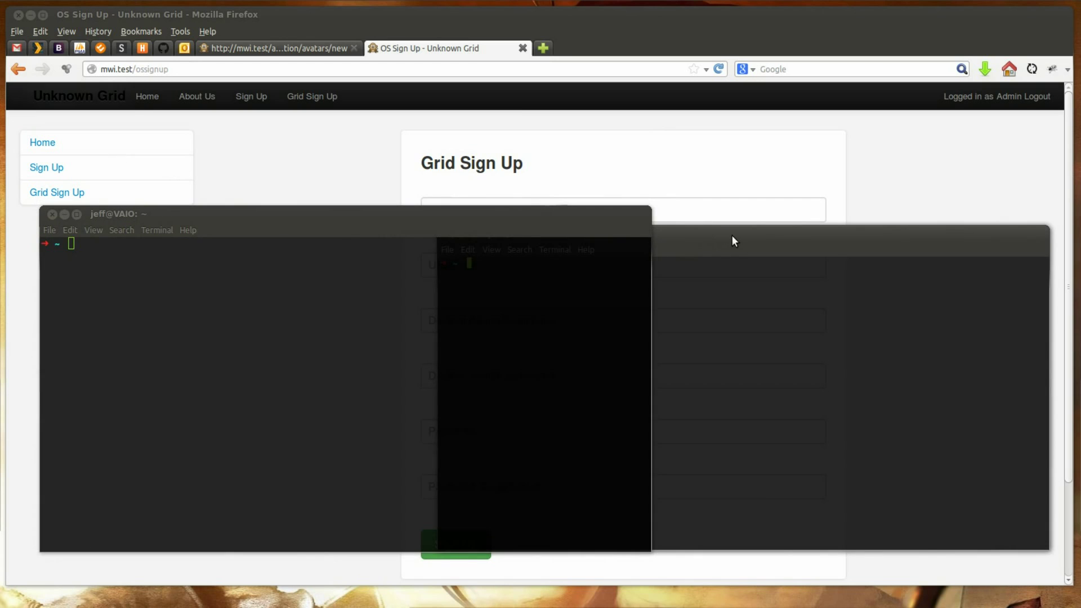
left_click_drag(732, 235, 737, 218)
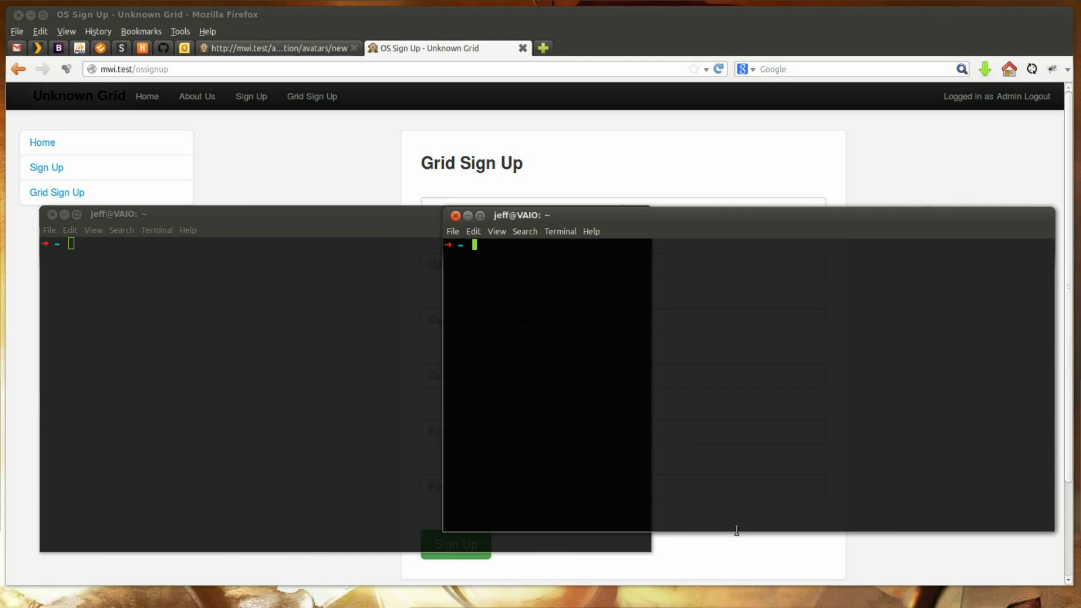
left_click_drag(736, 527, 734, 555)
left_click(195, 357)
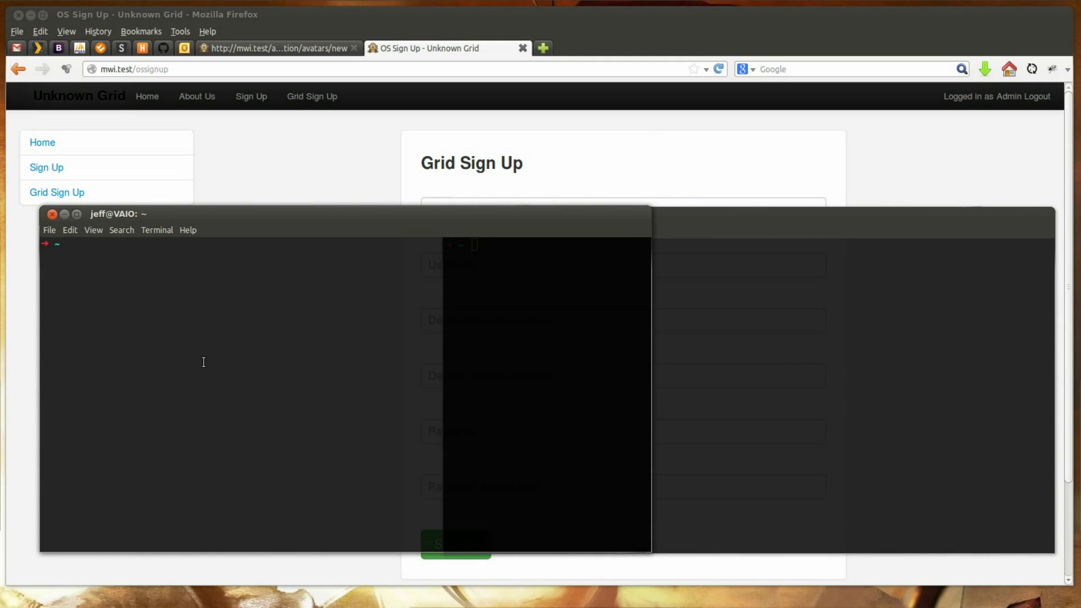
Step: Start the Robust grid server with mono Robust.exe from Desktop/robust
type("cd De")
key("Tab")
key("Tab")
key("Return")
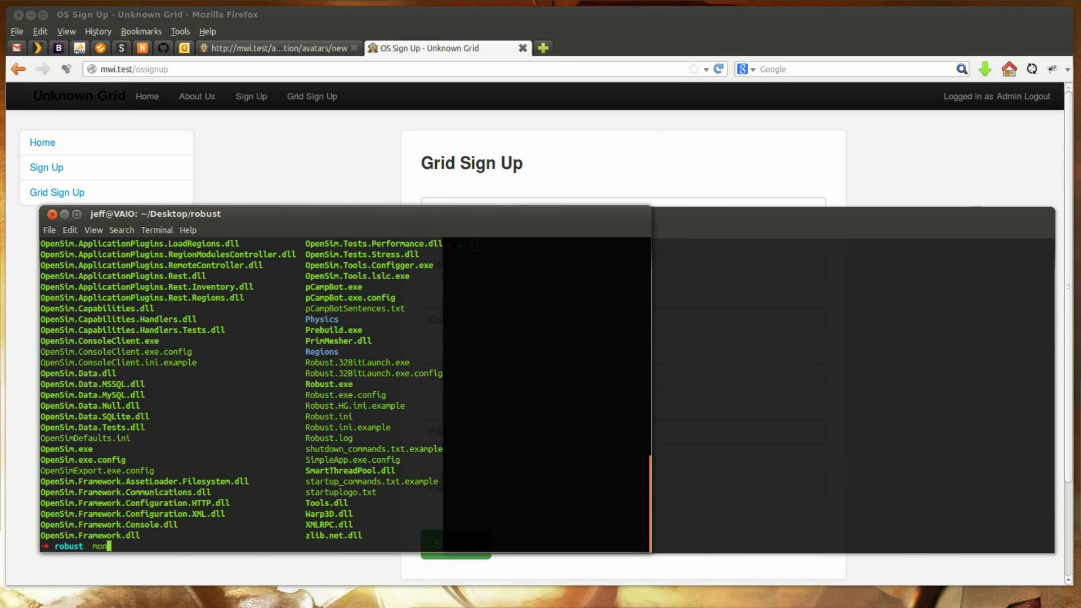
key("Tab")
key("Return")
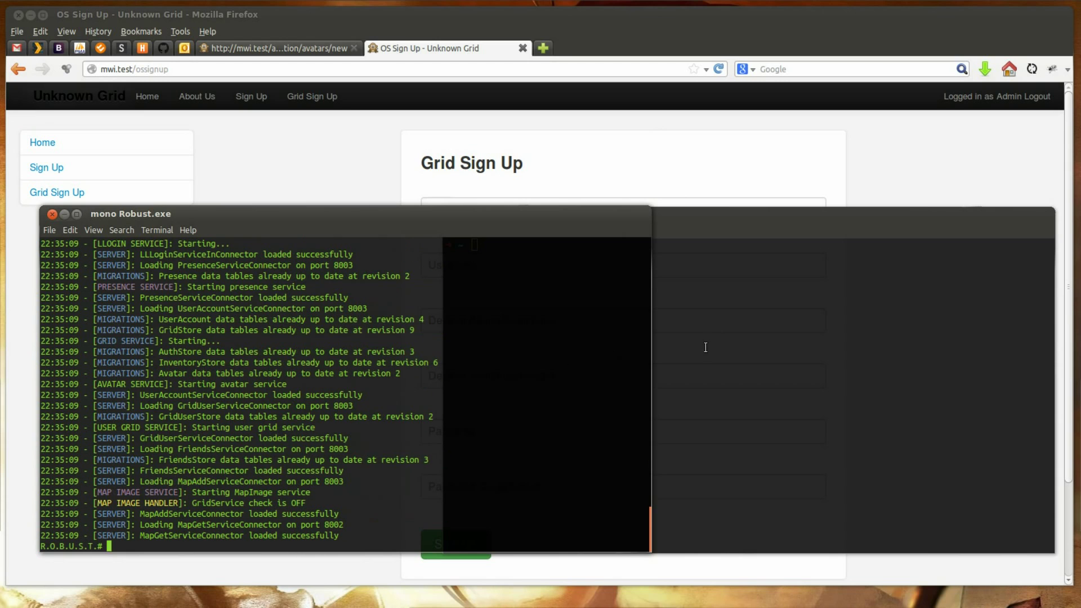
Step: Start the OpenSim region server with mono OpenSim.exe from Desktop/region
left_click(733, 343)
type("cd D")
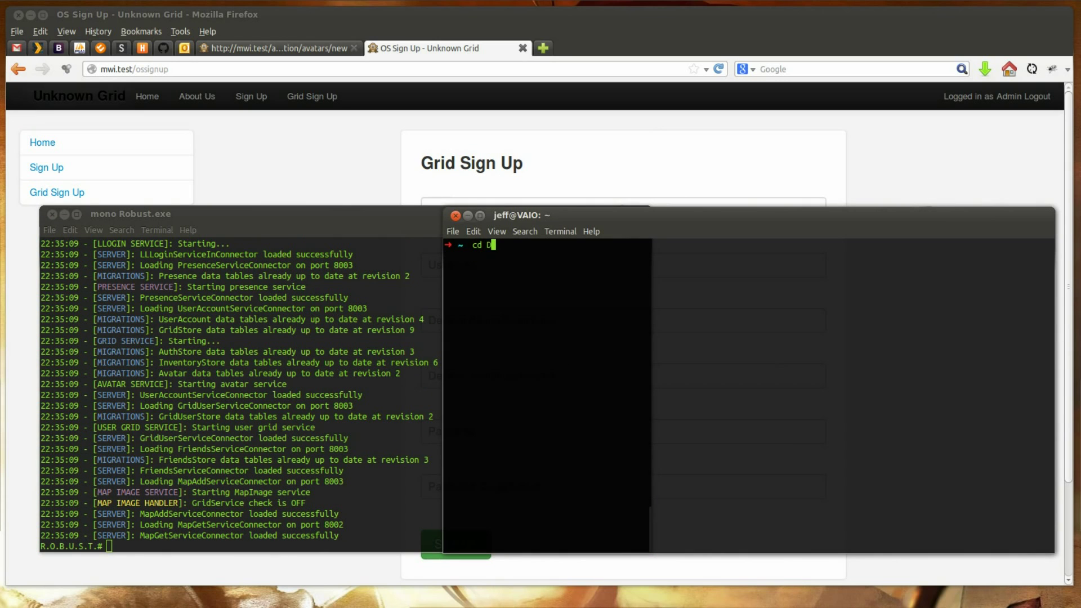
type("e")
key("Tab")
key("Tab")
key("Return")
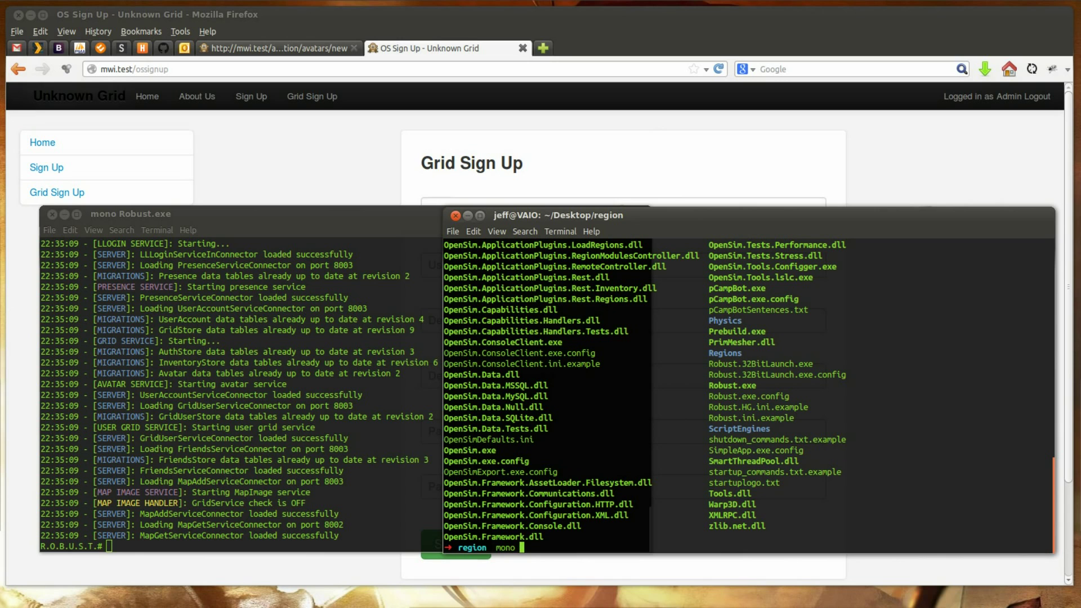
type("OpenSim.e")
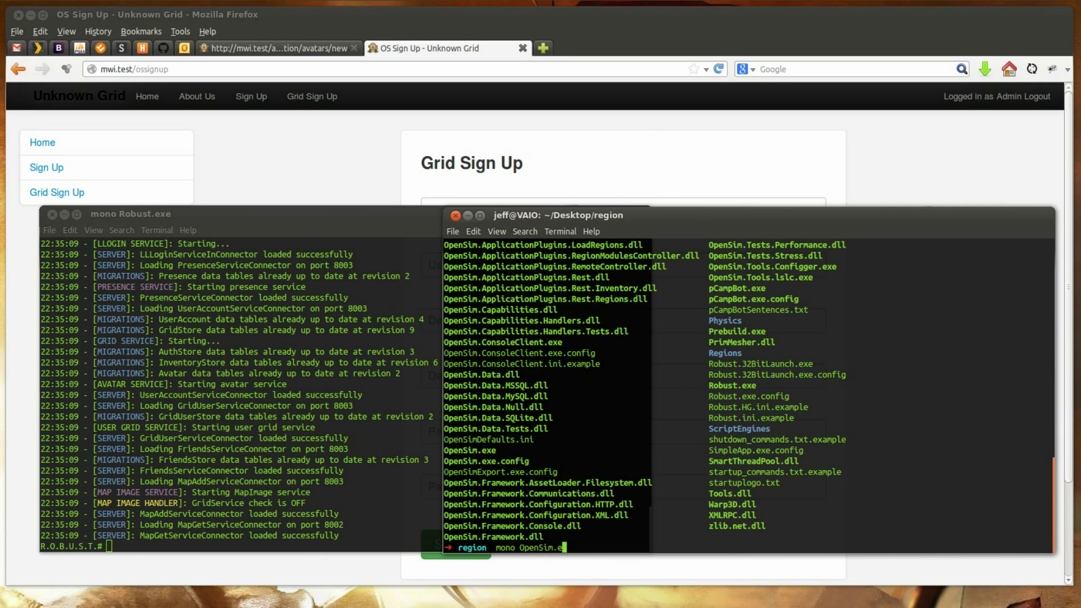
type("xe")
key("Return")
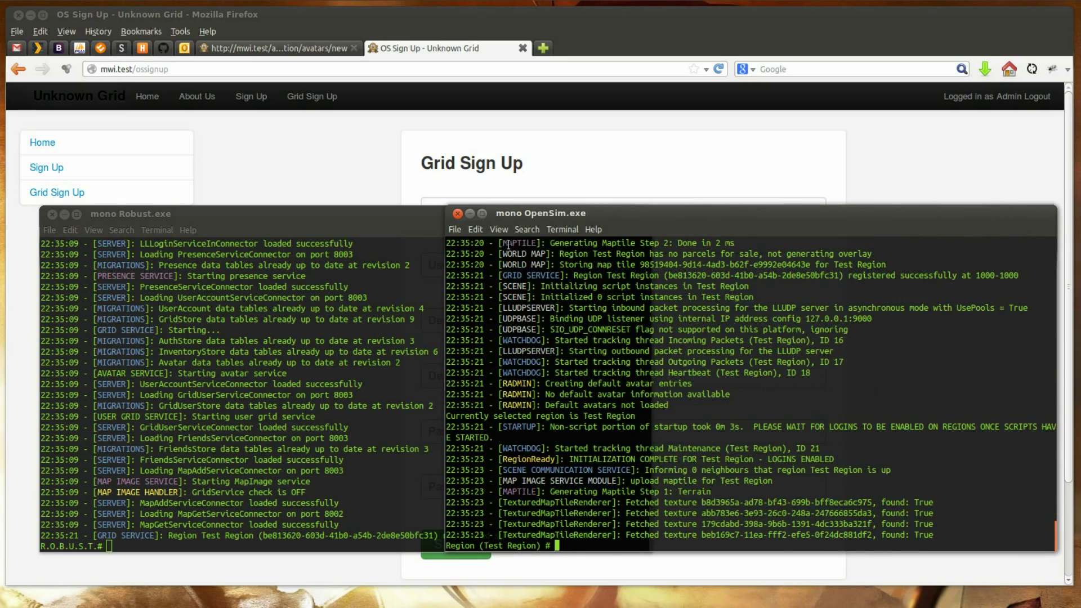
Step: Check the Manage Users list to confirm the newly registered account is active
left_click(340, 175)
left_click(308, 53)
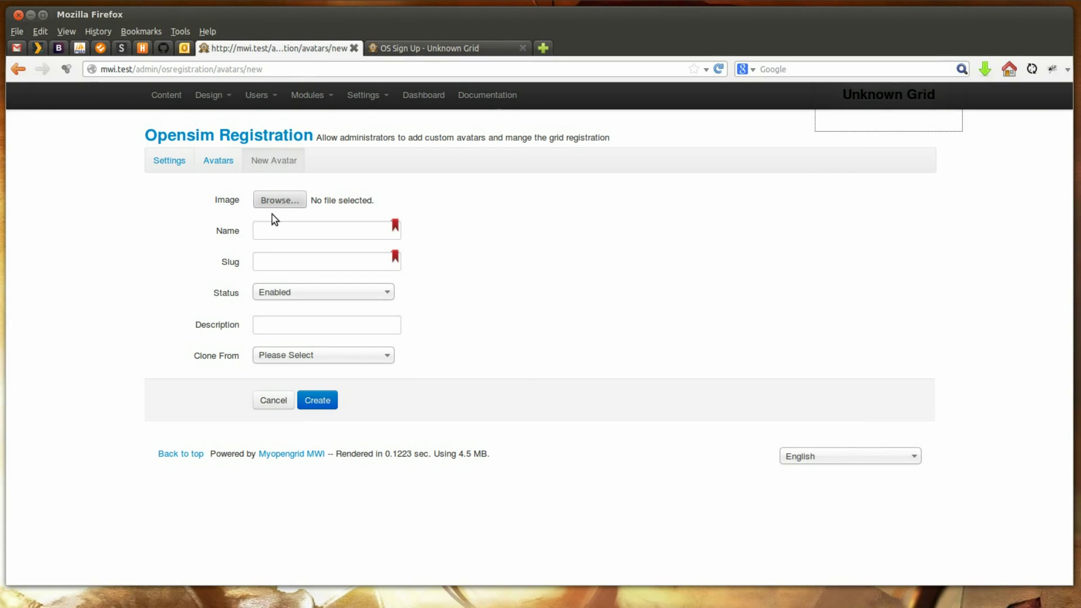
left_click(264, 96)
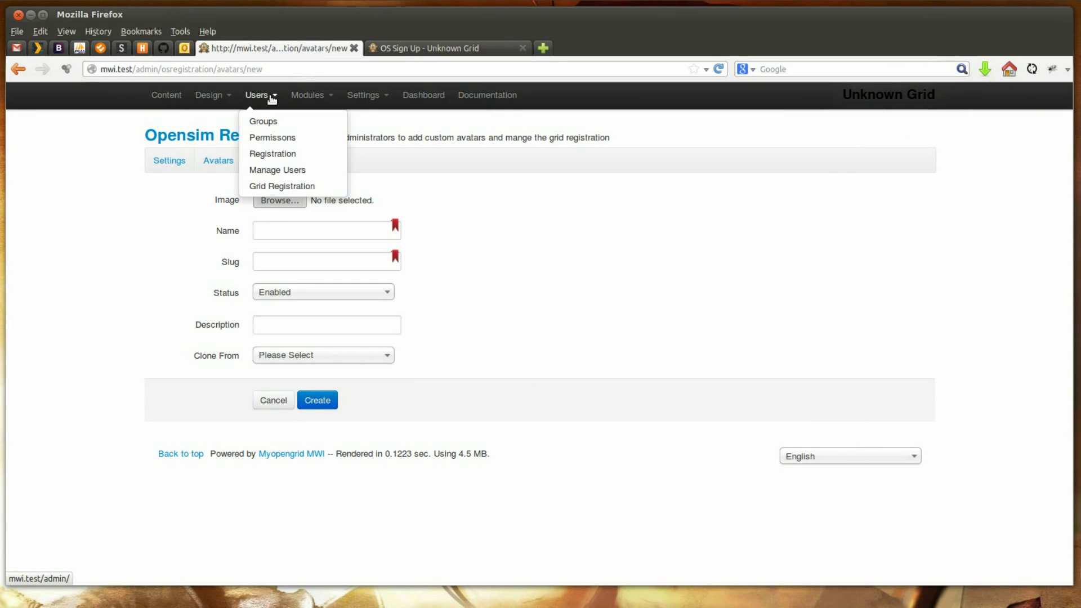
left_click(281, 171)
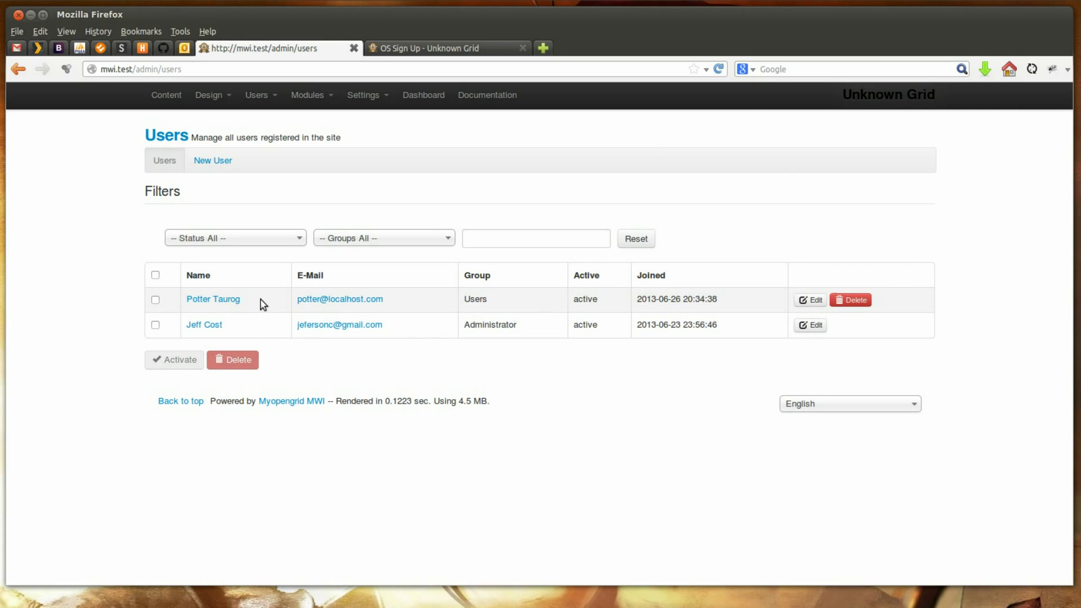
left_click_drag(256, 303, 193, 307)
left_click(394, 366)
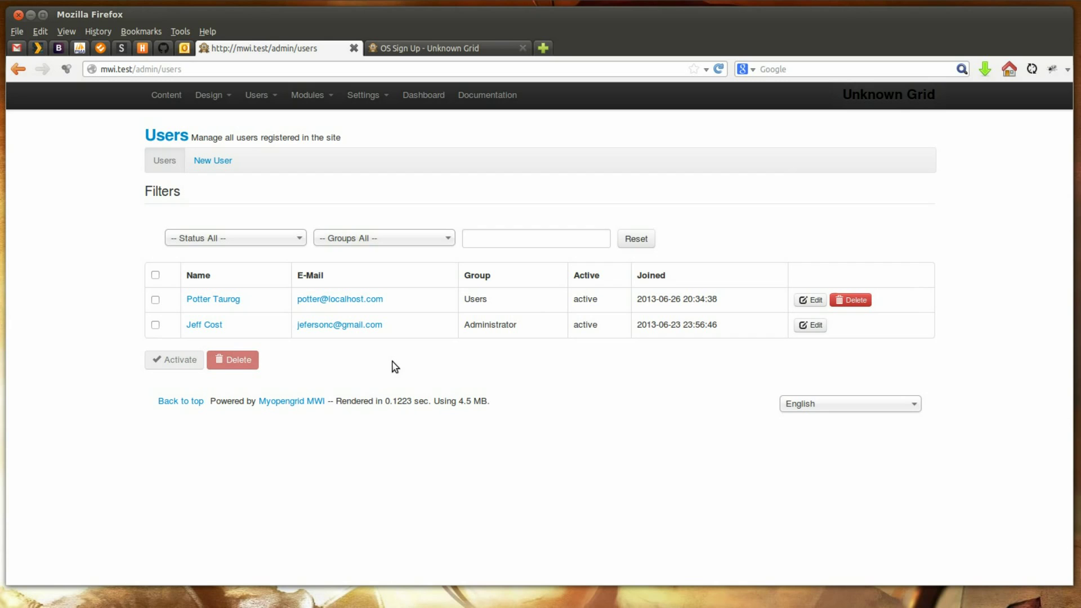
Step: Launch the Imprudence viewer from the application launcher
key("ctrl+space")
type("s")
key("Return")
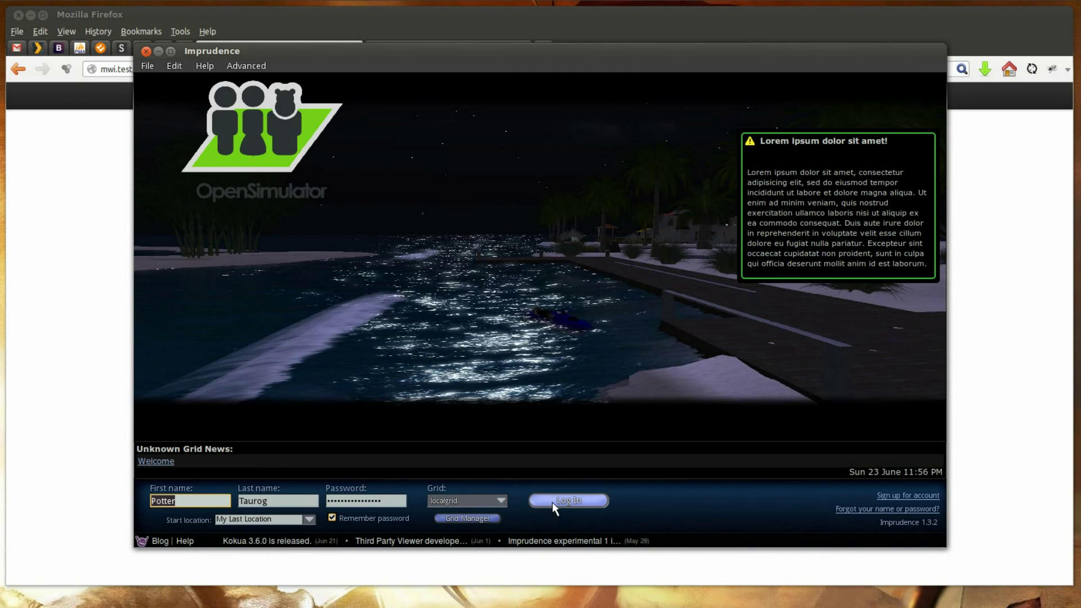
Step: Log in as Potter Taurog to Test Region and enlarge the inventory showing Avatar 1–4 folders
left_click(554, 503)
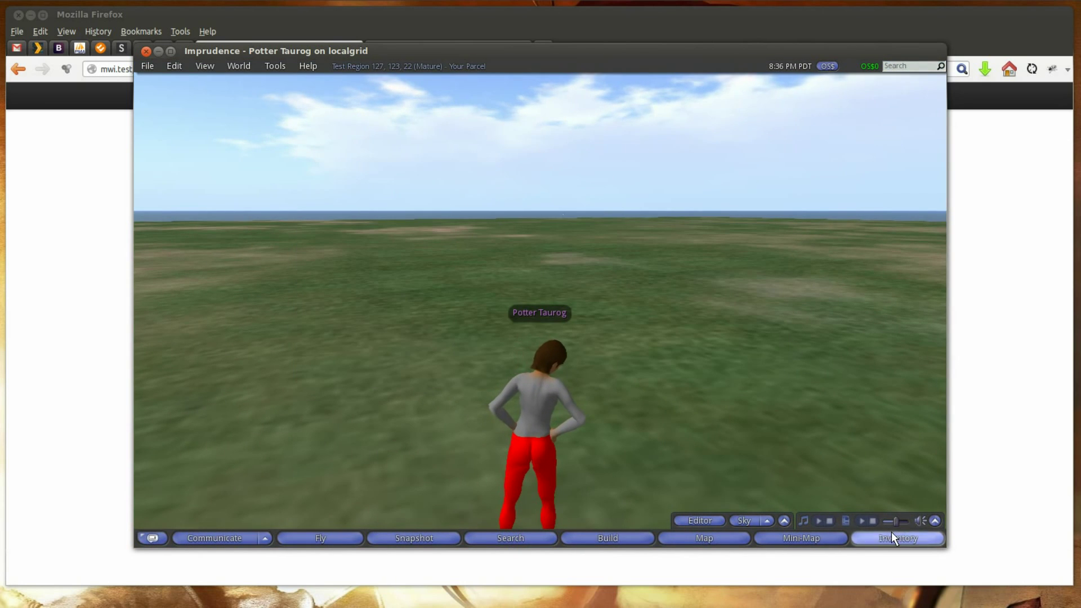
left_click(893, 533)
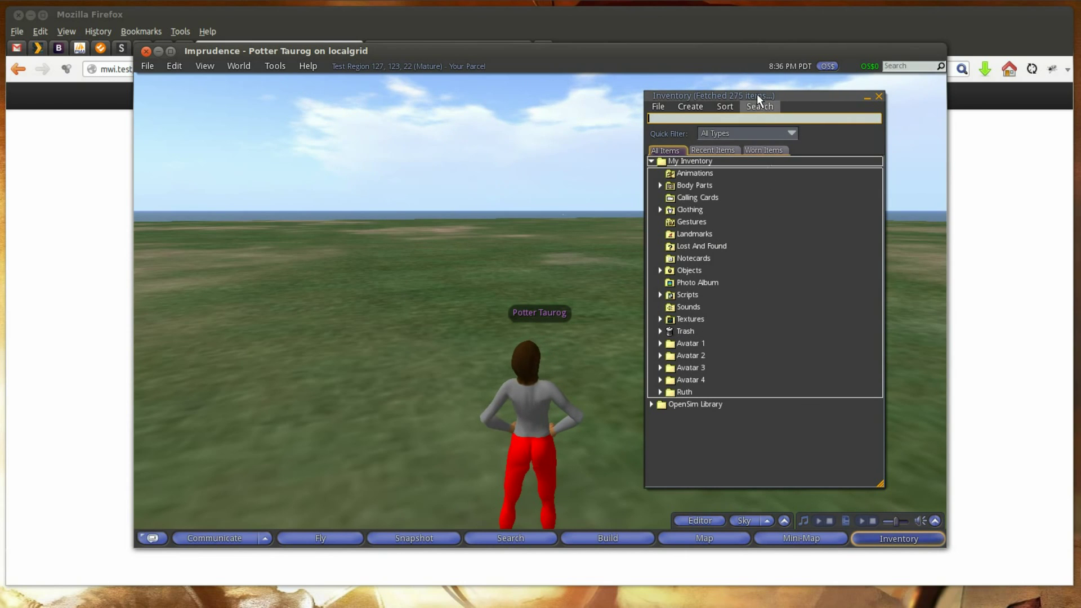
left_click_drag(758, 95, 773, 87)
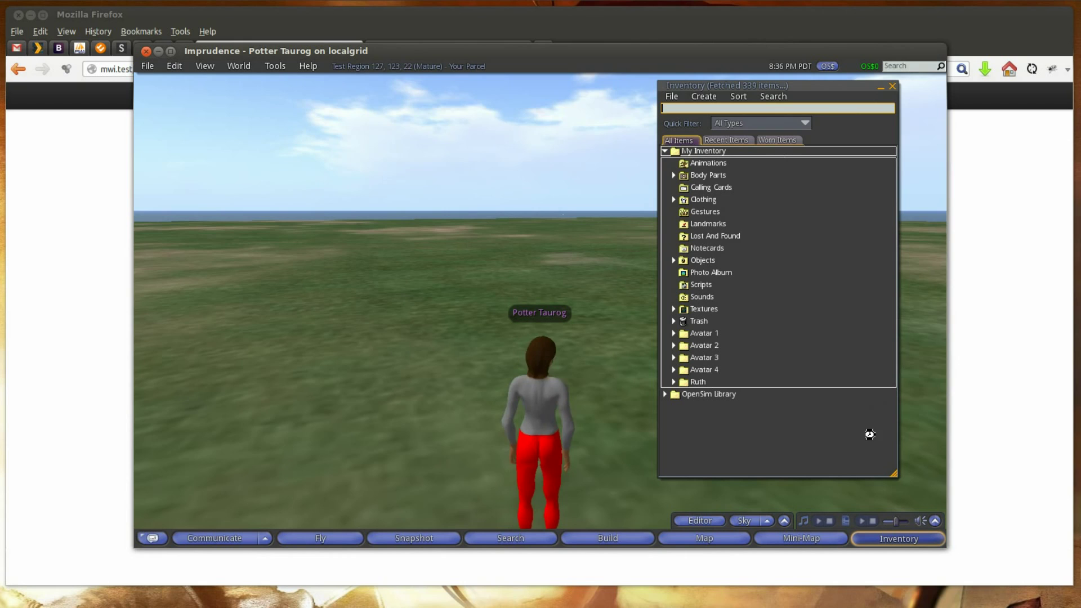
left_click_drag(890, 477, 890, 505)
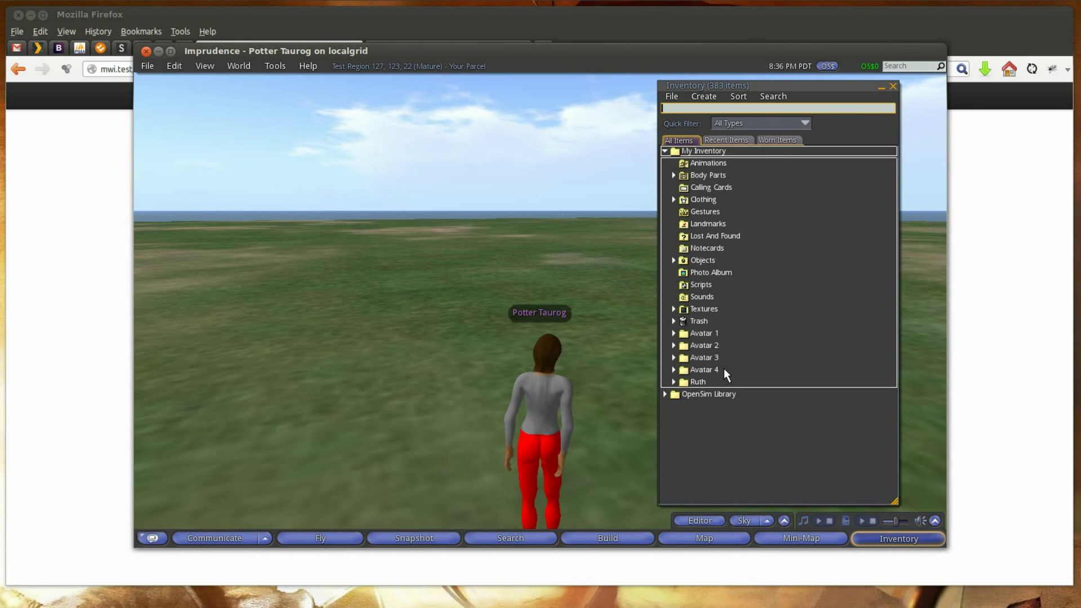
Step: Replace the avatar's current outfit with the Avatar 1 folder and close Inventory
right_click(701, 336)
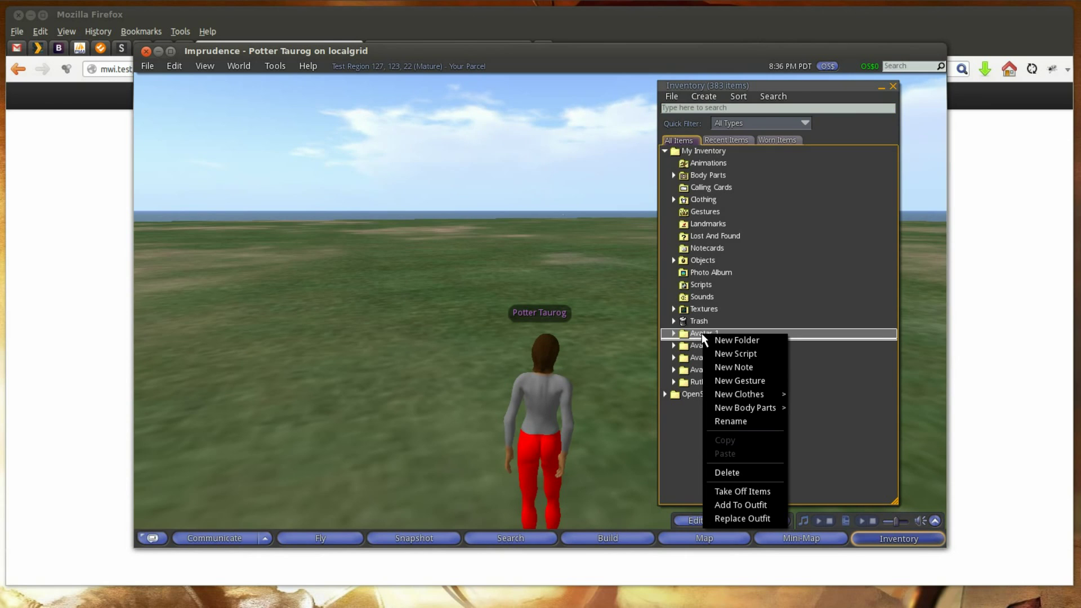
left_click(727, 518)
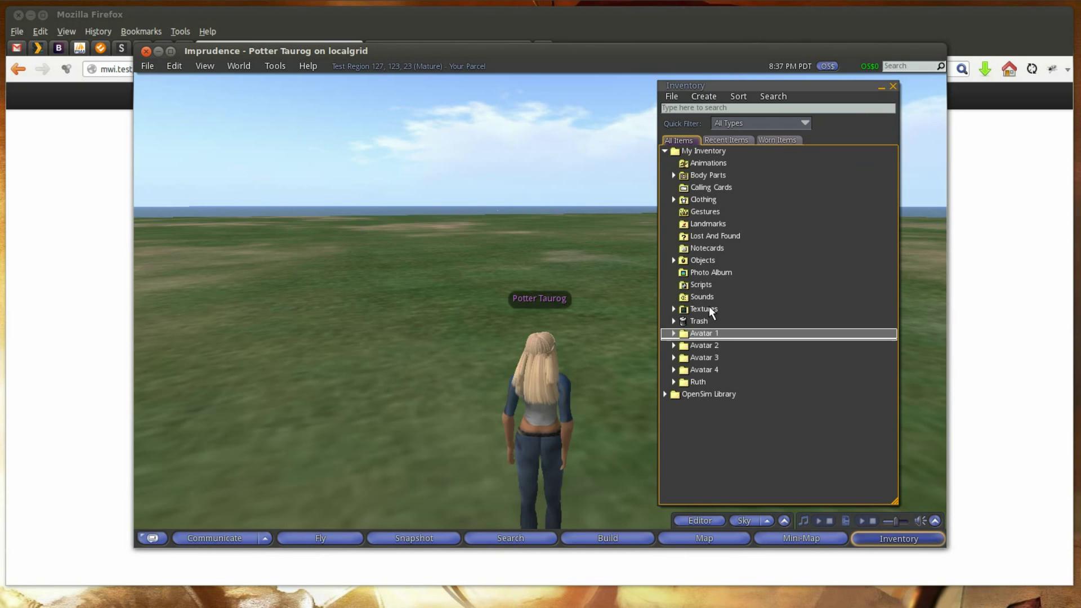
left_click(674, 333)
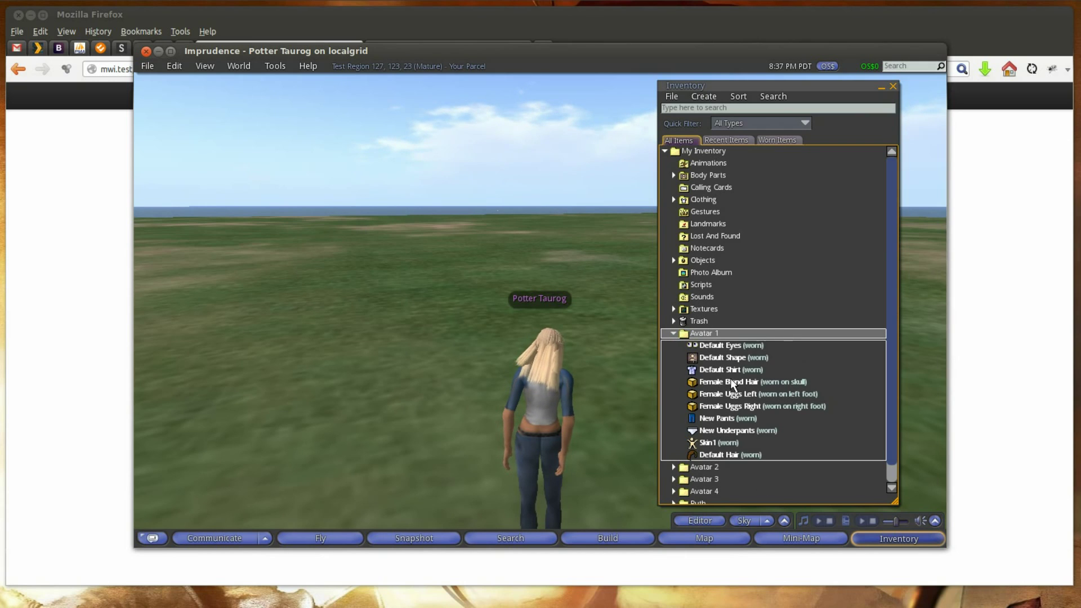
left_click(672, 333)
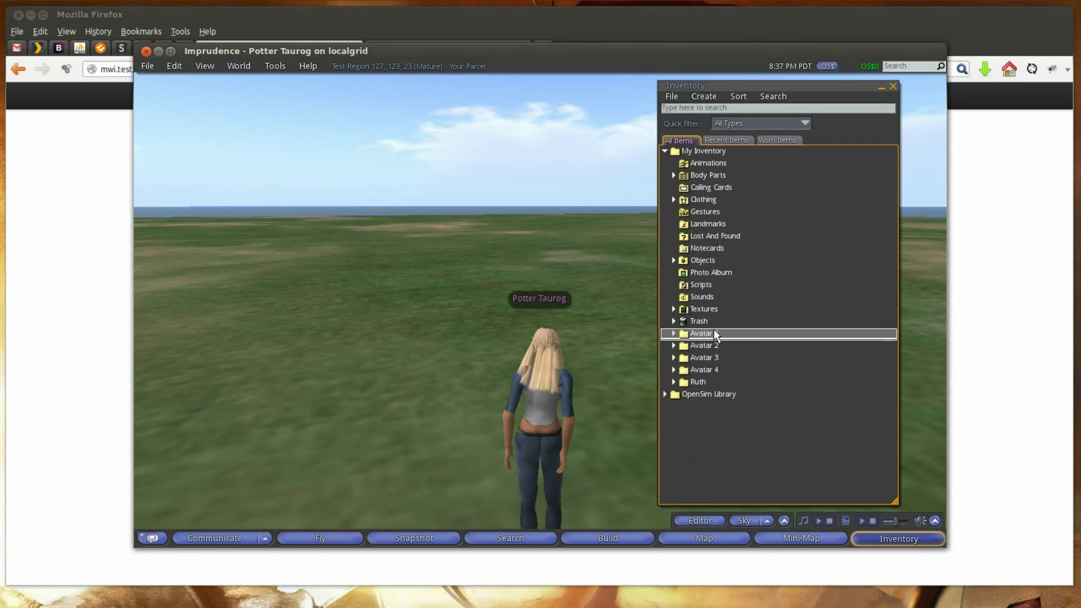
left_click(893, 87)
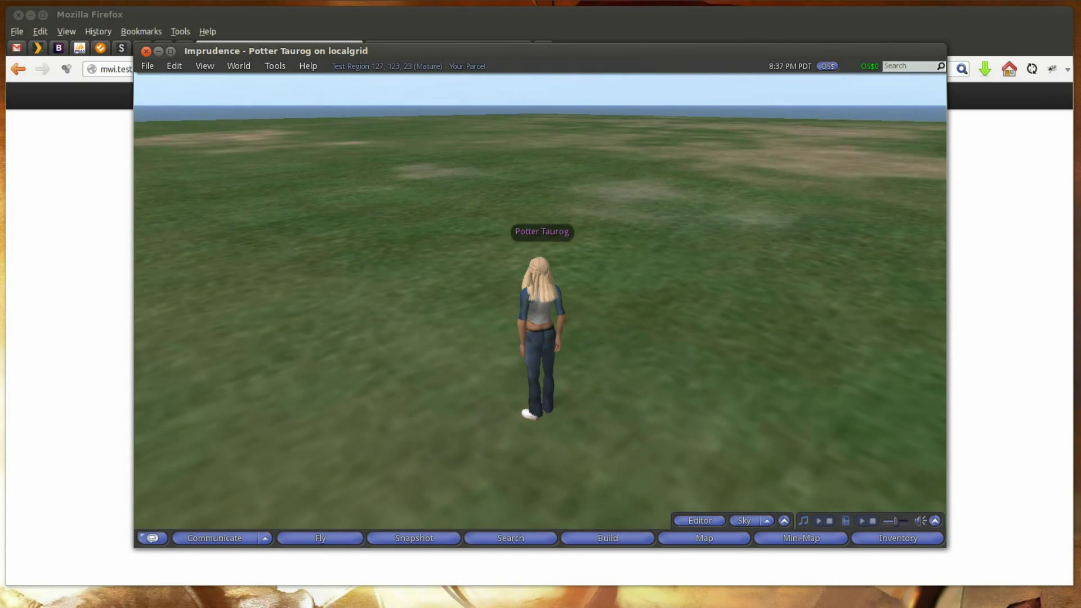
Step: Orbit the camera to a close front view and refresh the avatar's appearance
key("alt+Left")
key("alt+Up")
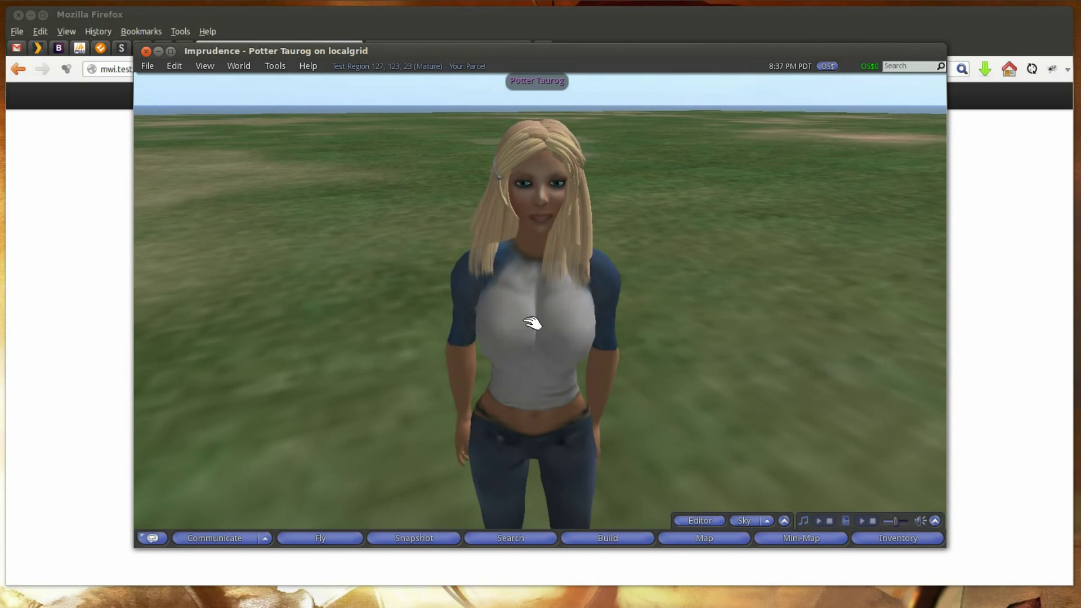
key("ctrl+alt+Down")
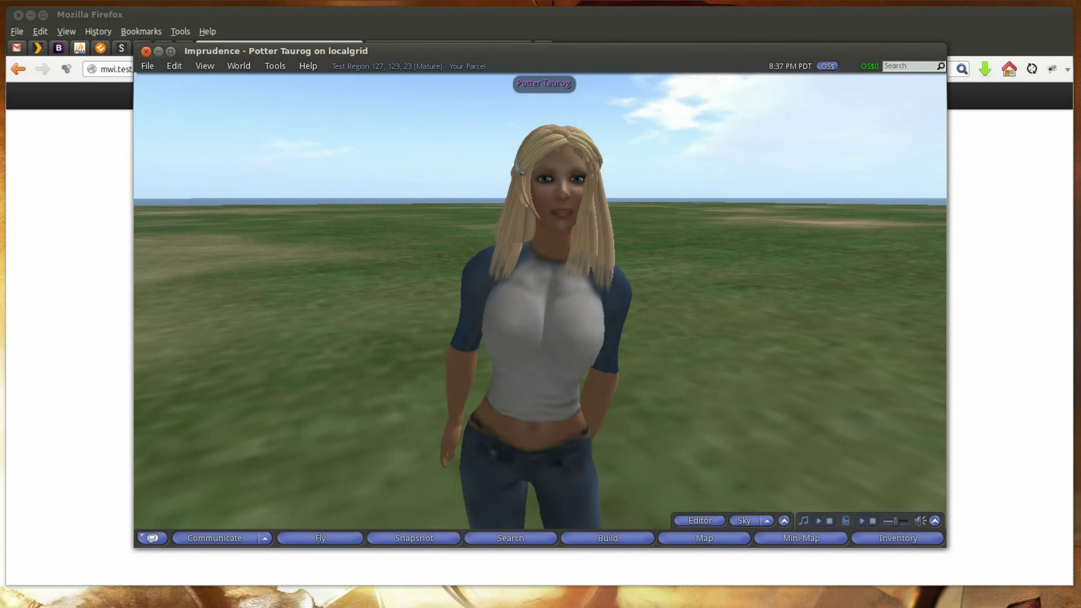
key("alt+Up")
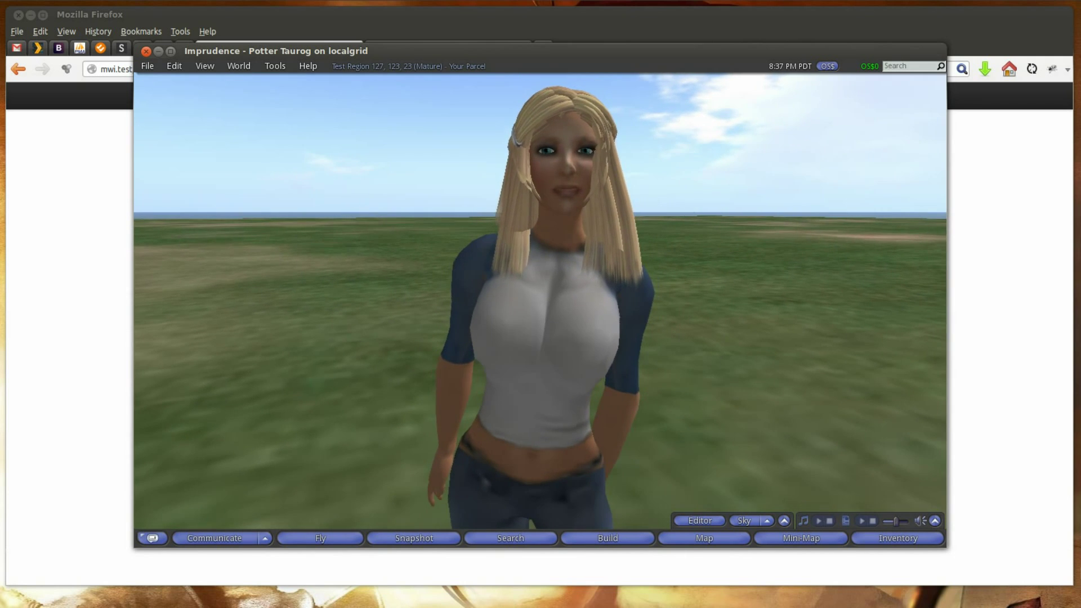
left_click(174, 65)
left_click(208, 269)
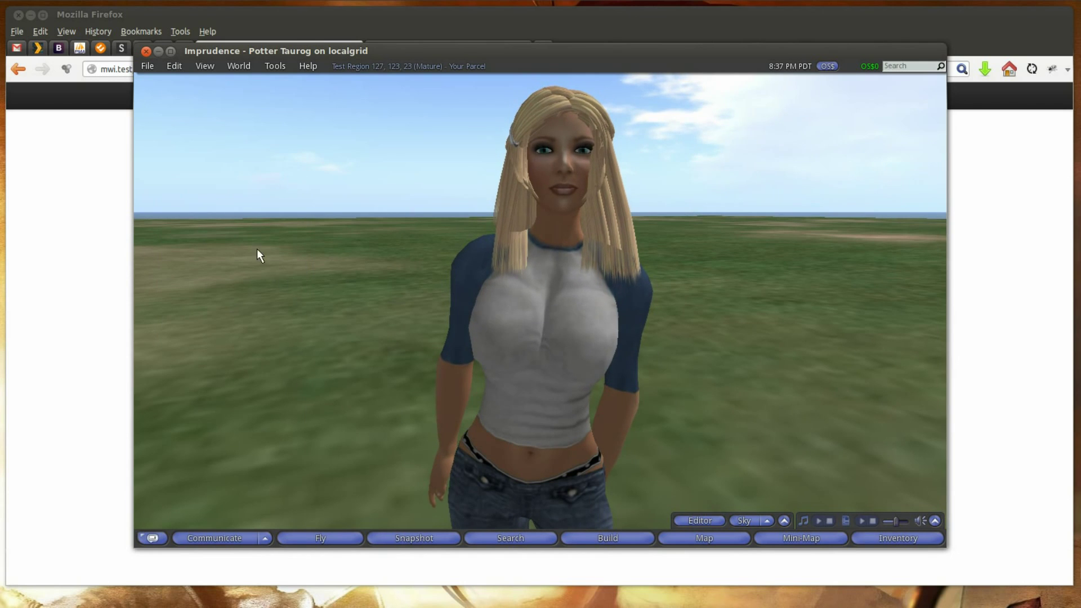
left_click(151, 66)
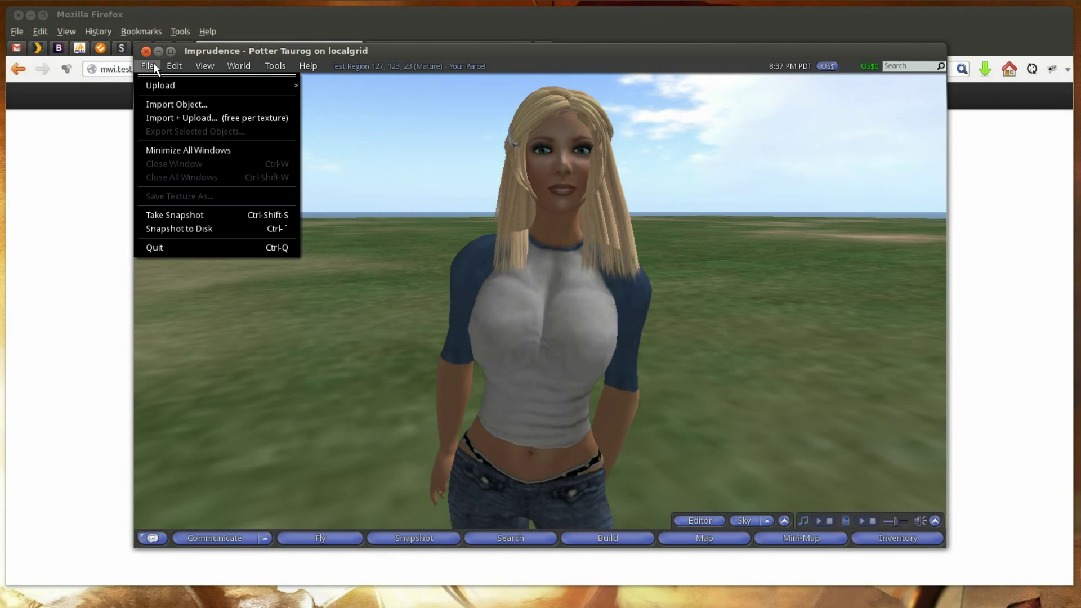
Step: Save a renamed snapshot of the avatar into Pictures/mwi/custom_avatars
left_click(191, 228)
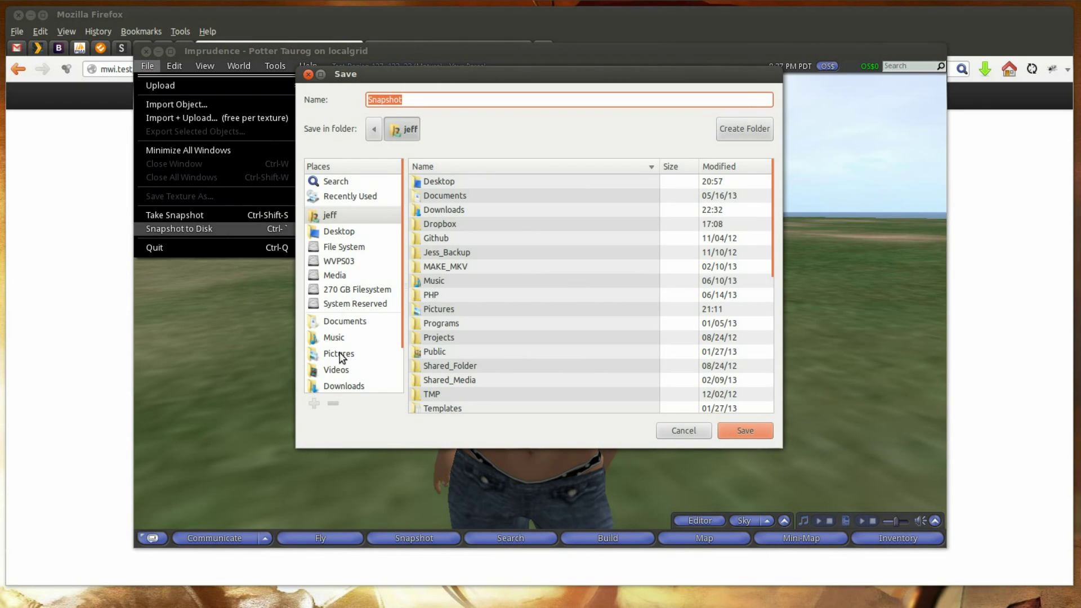
left_click(339, 353)
left_click(431, 197)
double_click(433, 197)
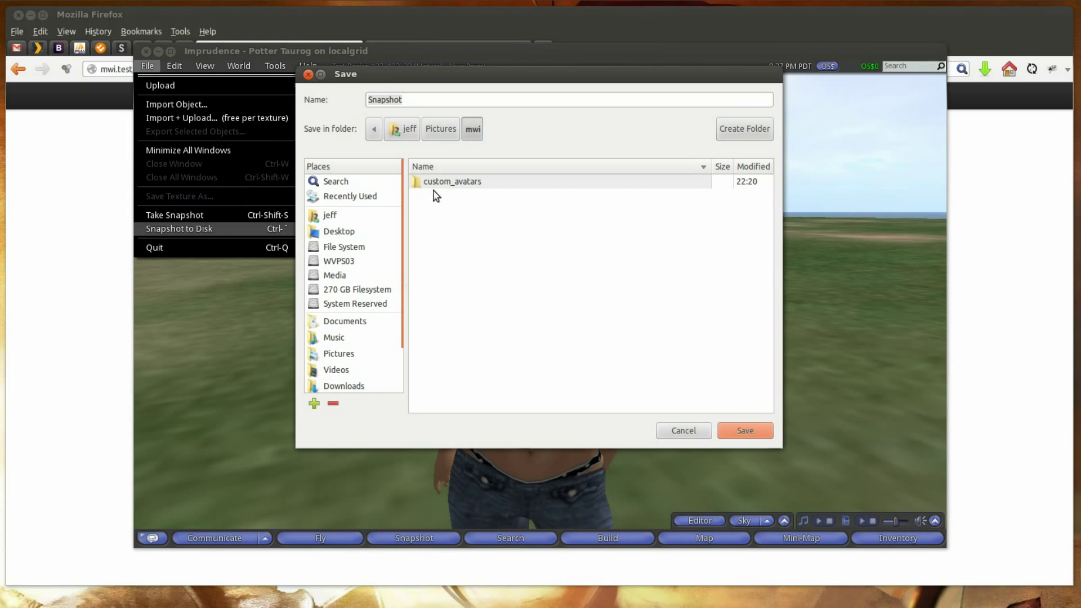
left_click(422, 103)
type("CustomAvatar1")
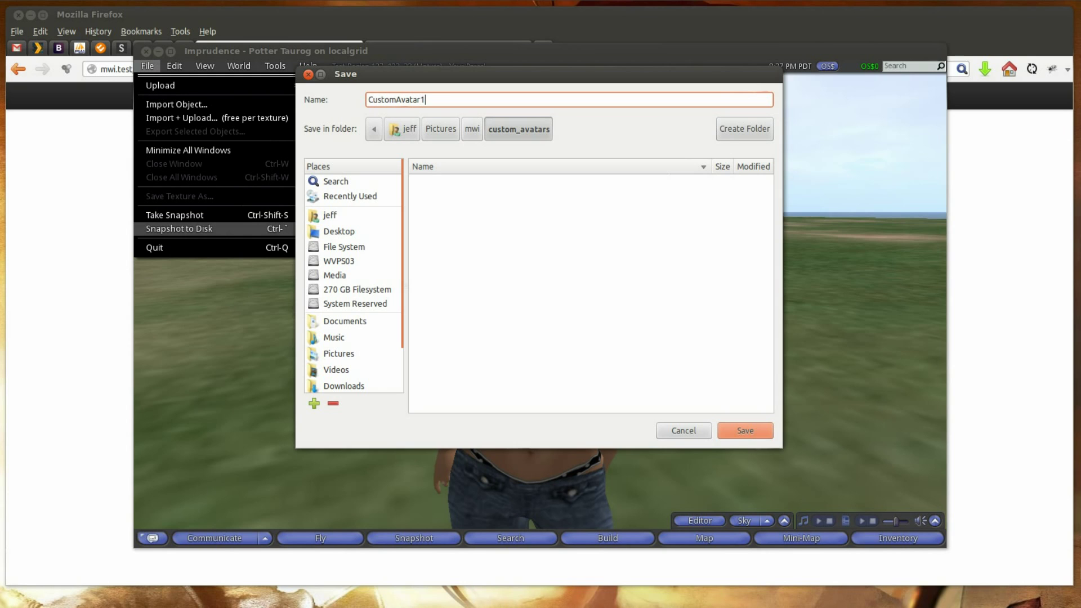
key("Return")
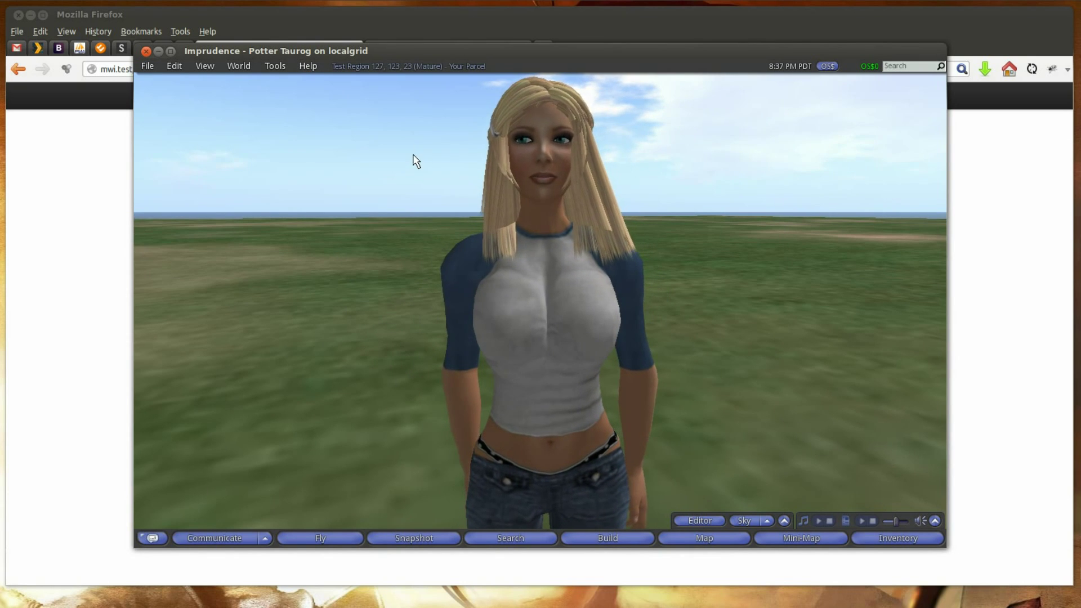
mouse_move(447, 56)
left_mouse_down()
mouse_move(466, 80)
mouse_move(581, 91)
left_mouse_up()
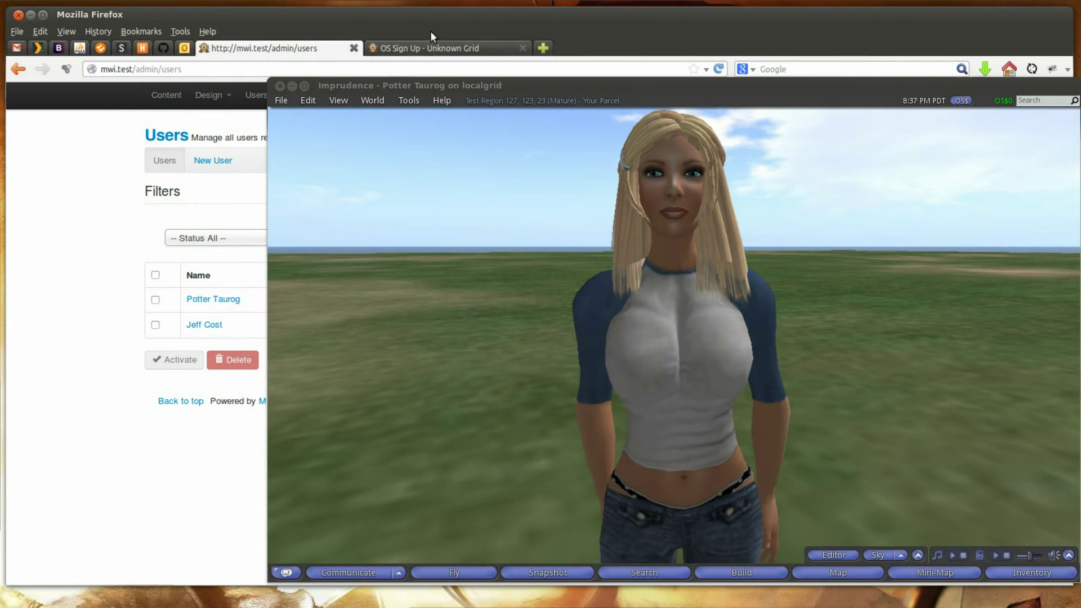
Step: Start a new Grid Registration avatar and attach CustomAvatar1_001.png as its image
left_click(430, 42)
left_click(309, 50)
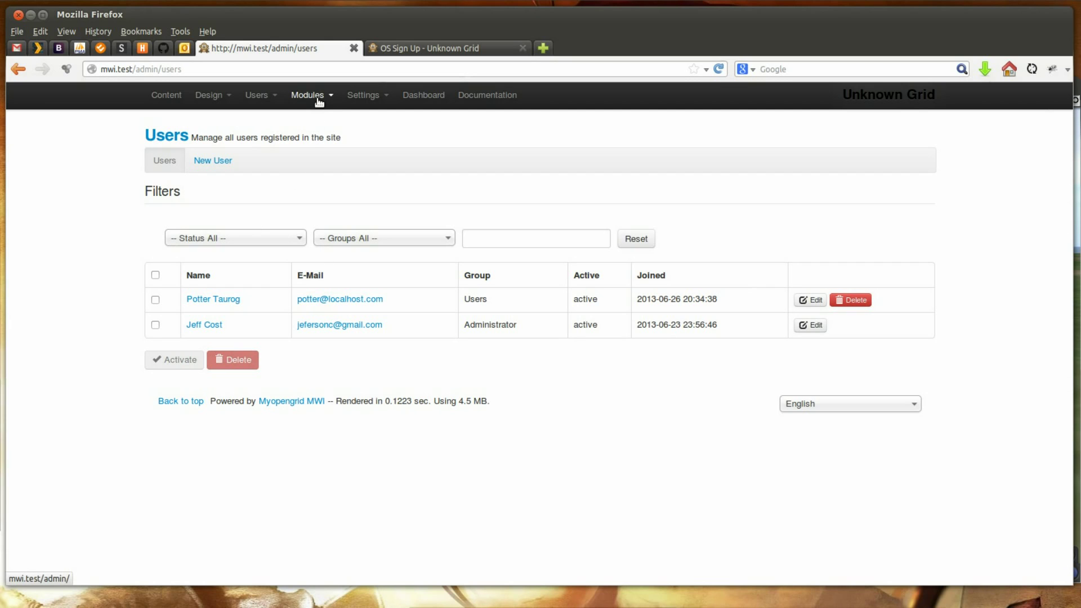
left_click(275, 95)
left_click(272, 186)
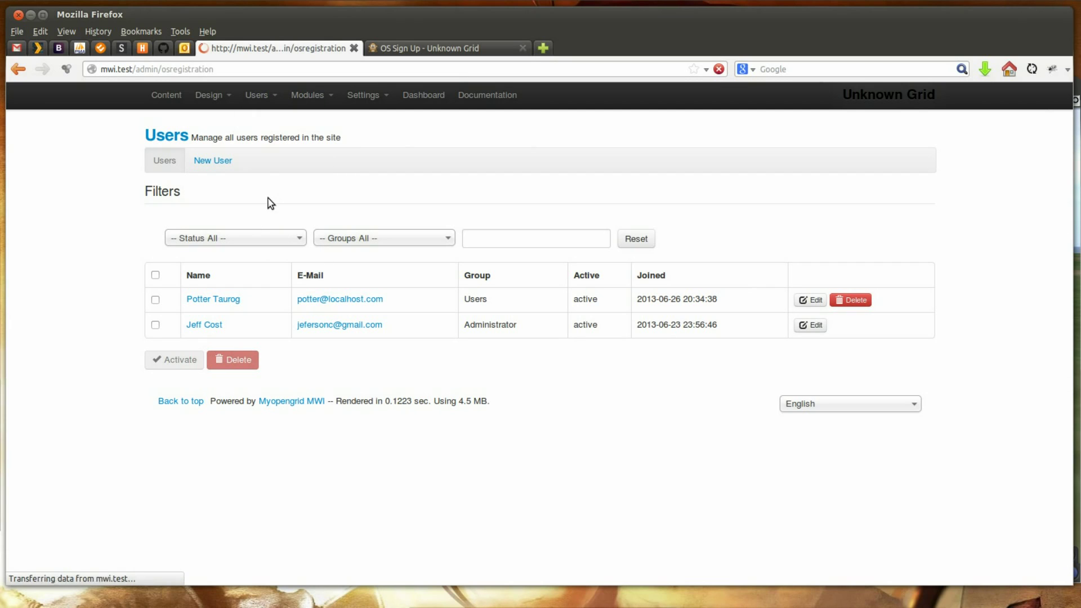
left_click(271, 161)
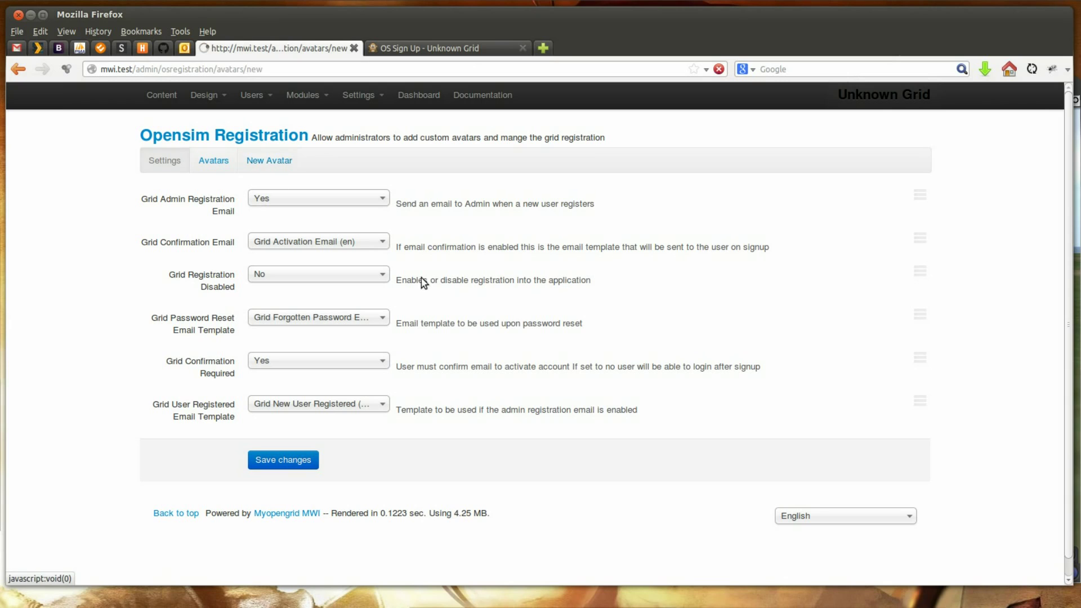
left_click(293, 203)
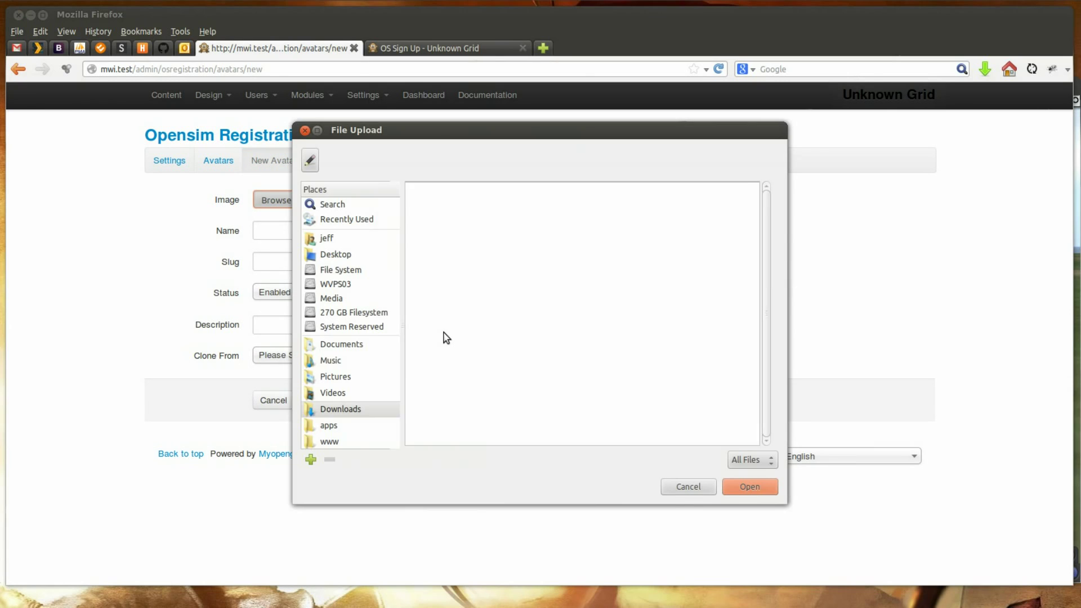
left_click(353, 382)
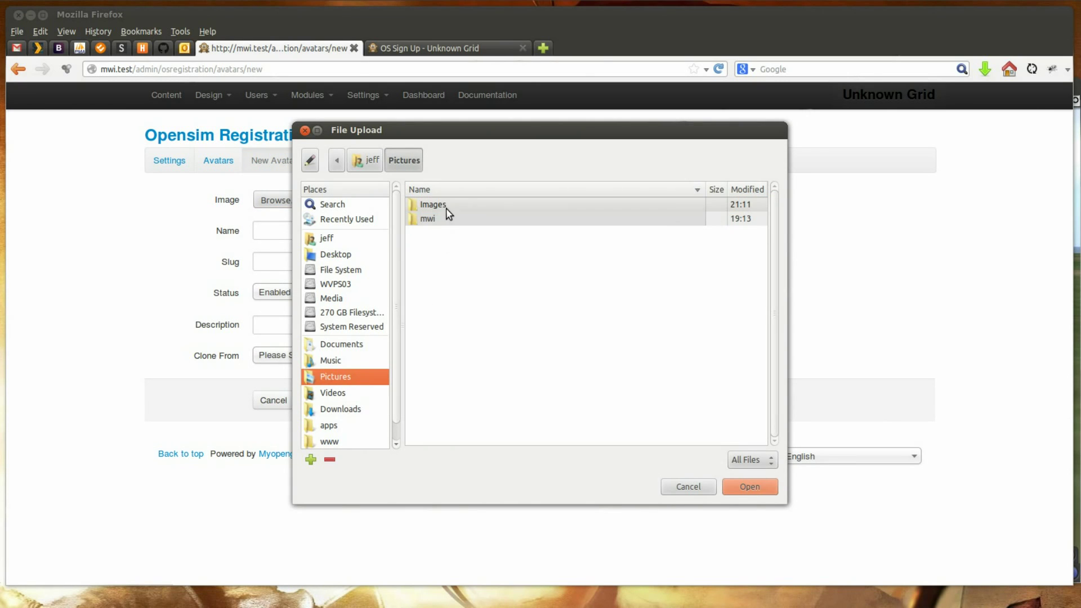
double_click(443, 219)
double_click(451, 209)
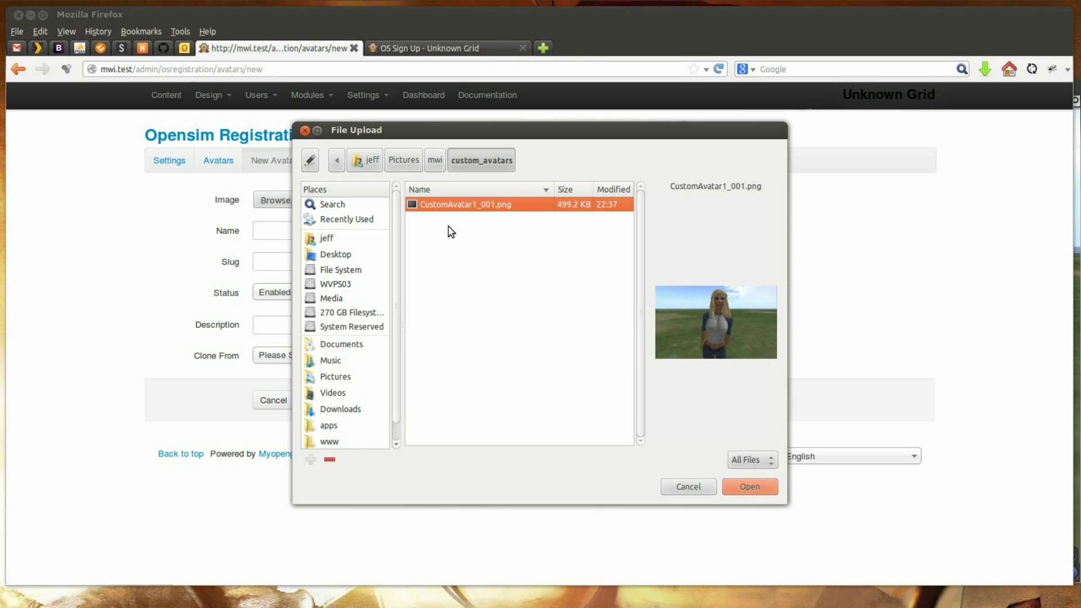
left_click(735, 483)
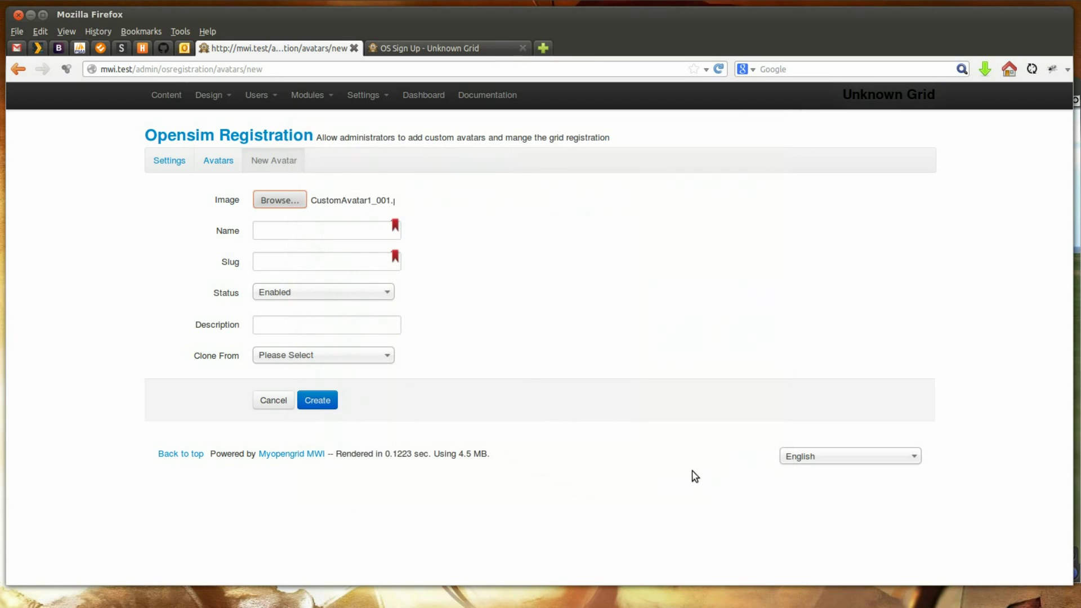
Step: Name it Custom Avatar 1, add a description, clone from the test user, and create it
left_click(353, 234)
type("Custom Avatar 1")
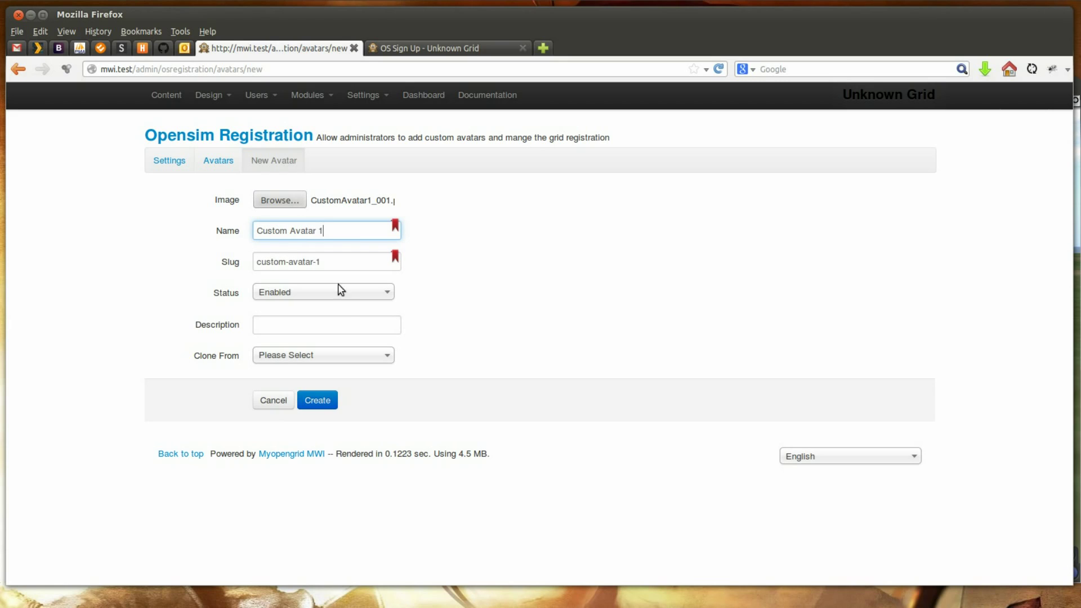
left_click(339, 324)
type("This is A custom avatar")
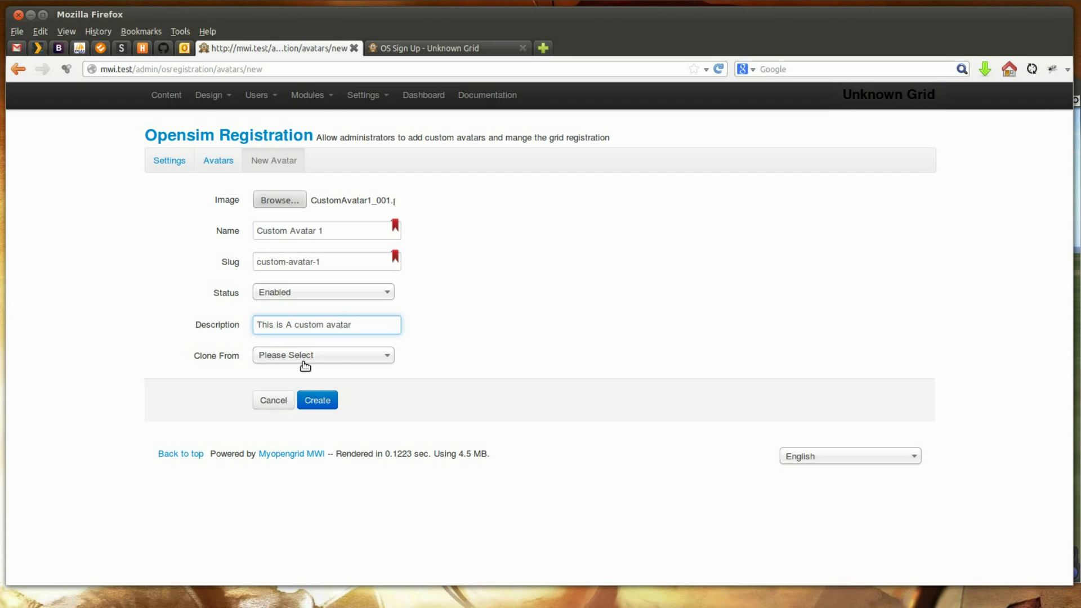
left_click(339, 353)
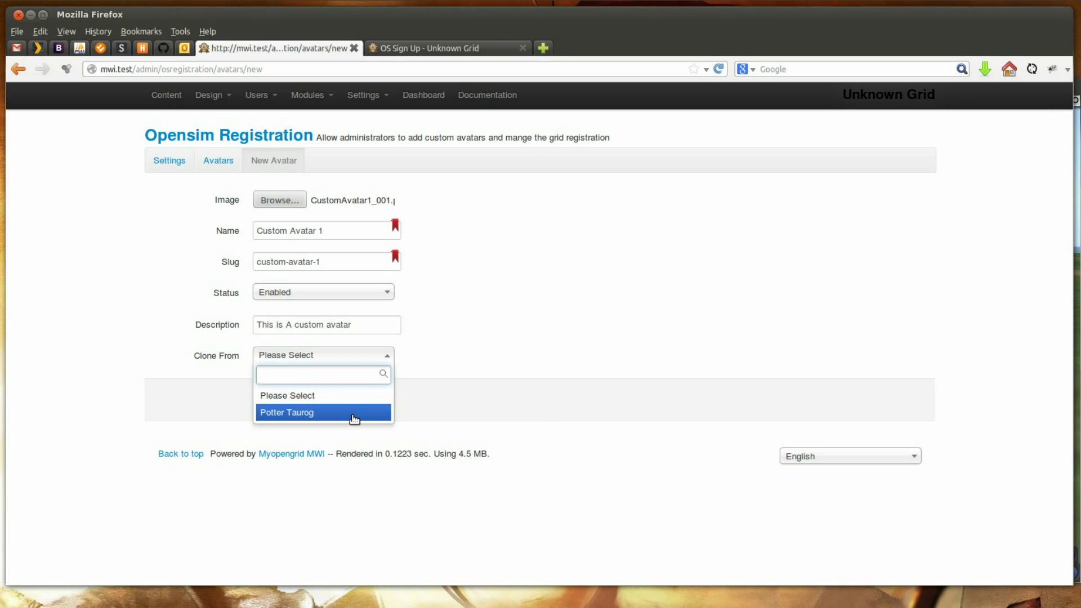
left_click(353, 419)
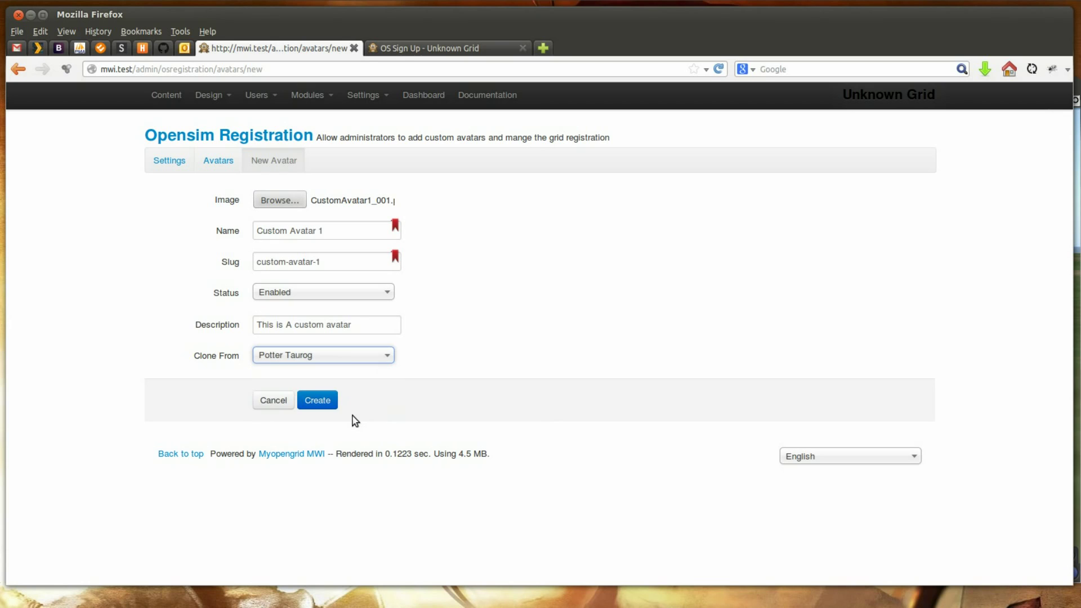
left_click(314, 401)
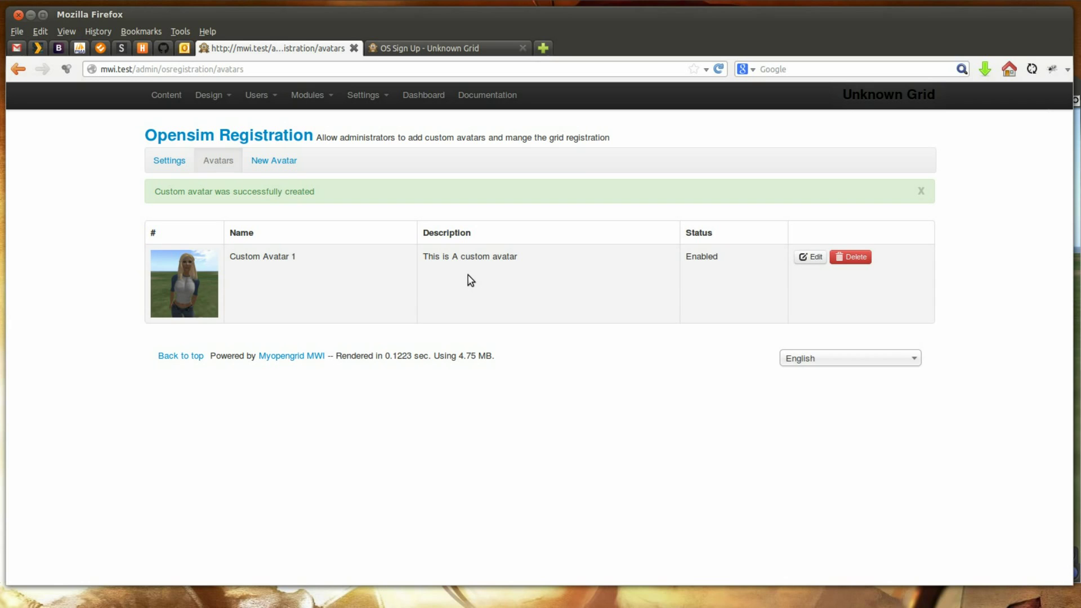
Step: Dismiss the success alert and replace the avatar's outfit with the Avatar 2 folder
left_click(921, 192)
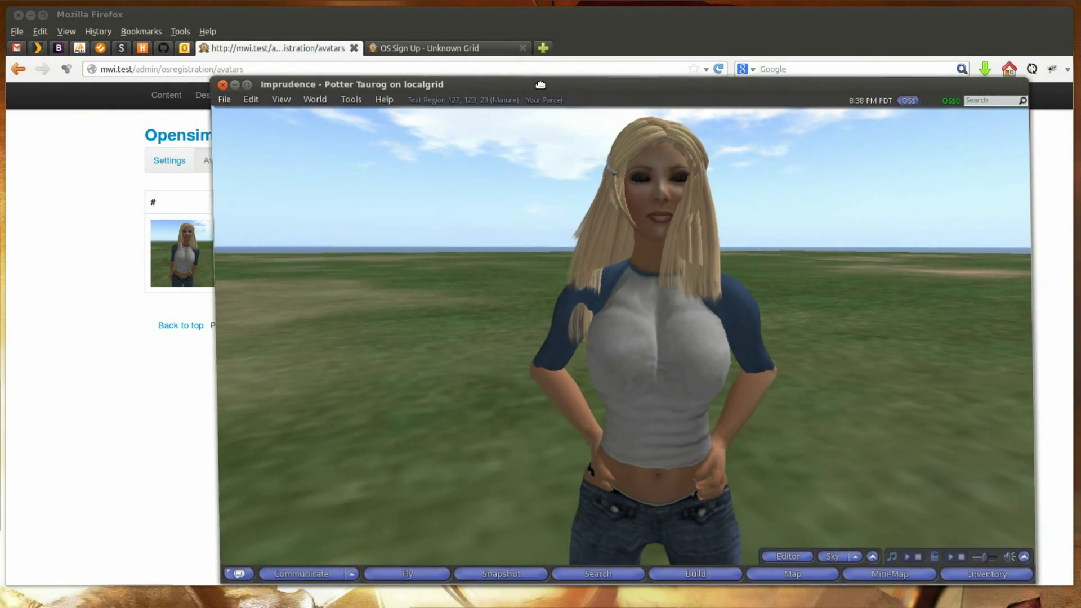
left_click_drag(605, 86, 535, 83)
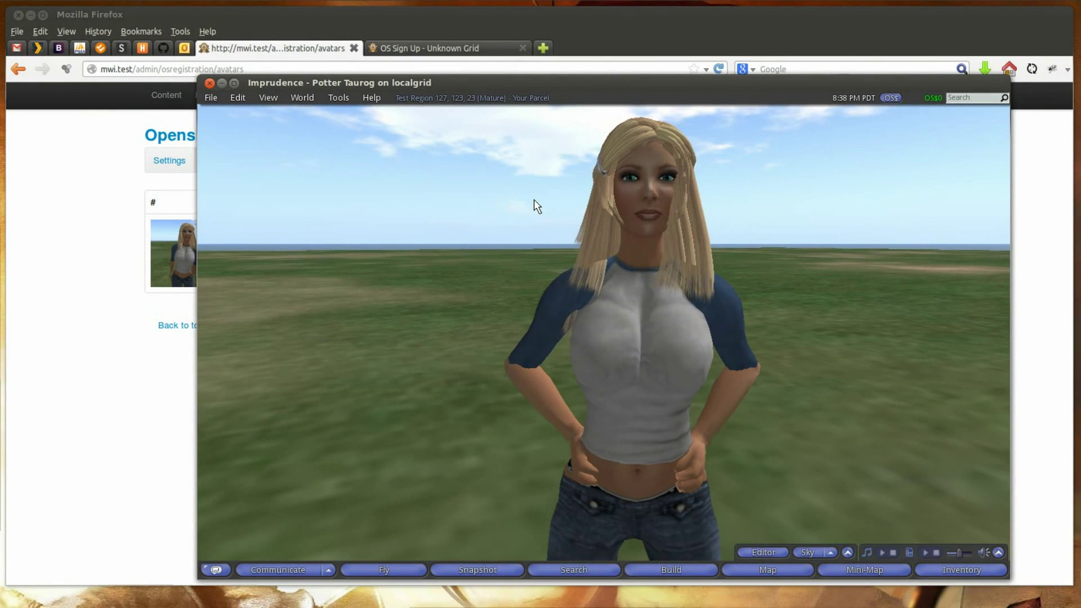
key("Escape")
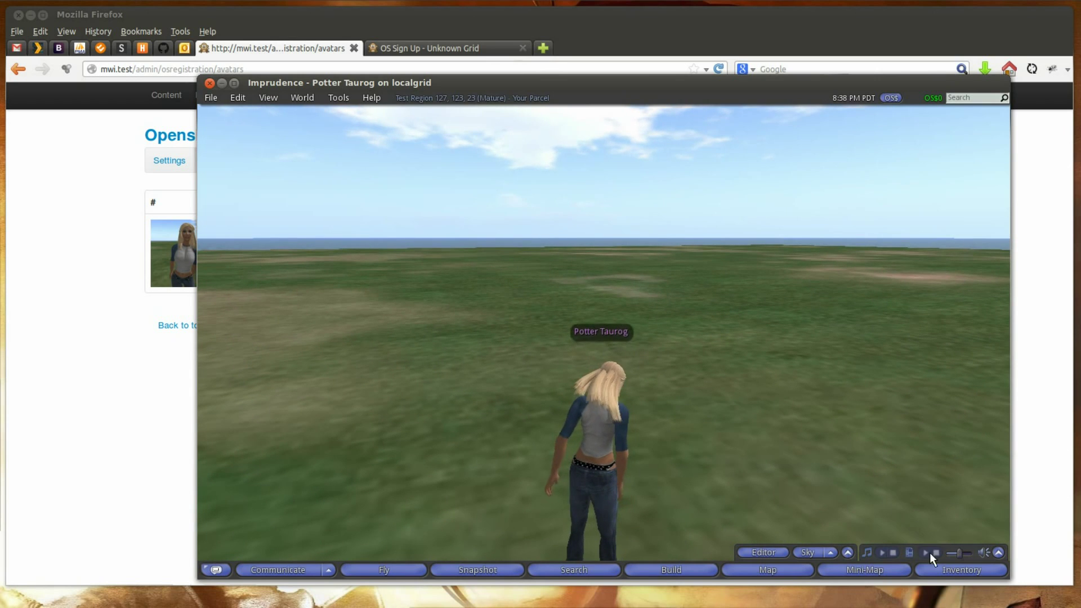
left_click(931, 566)
right_click(772, 379)
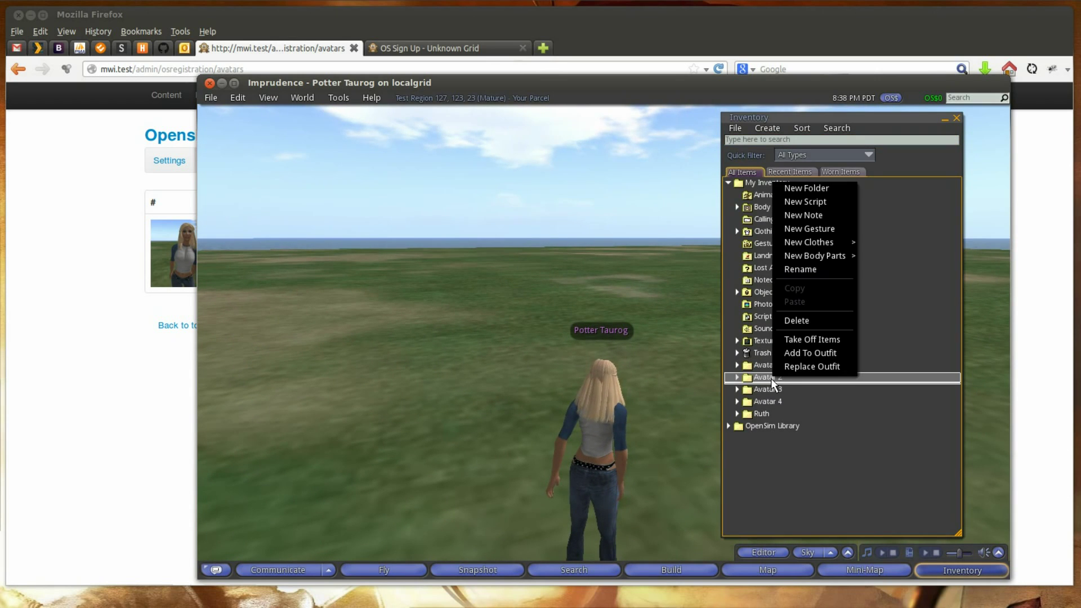
left_click(782, 365)
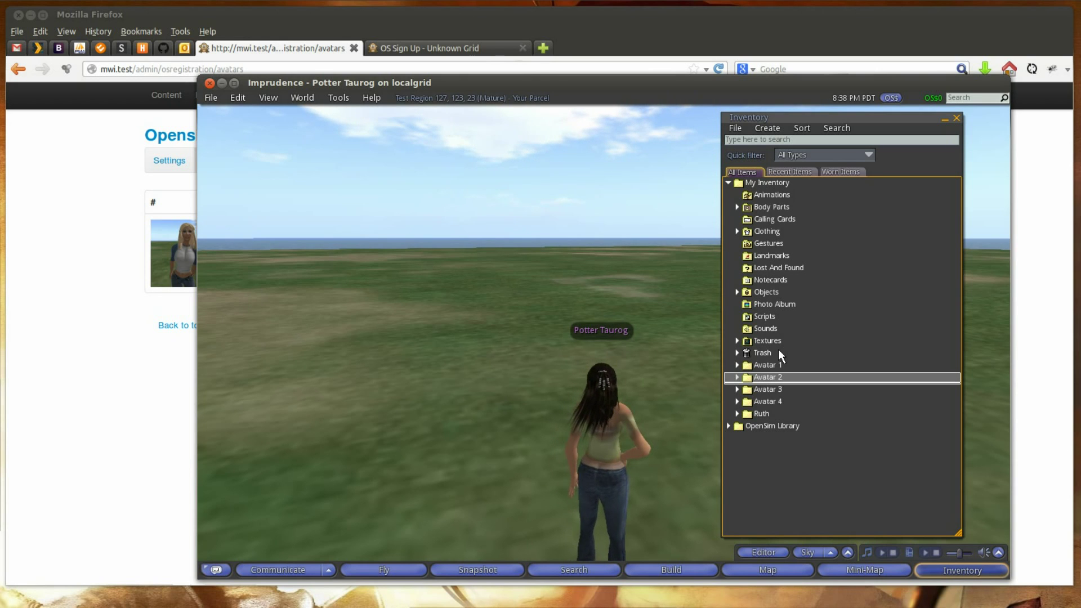
Step: Close Inventory and refresh the avatar's appearance
left_click(645, 326)
left_click(955, 118)
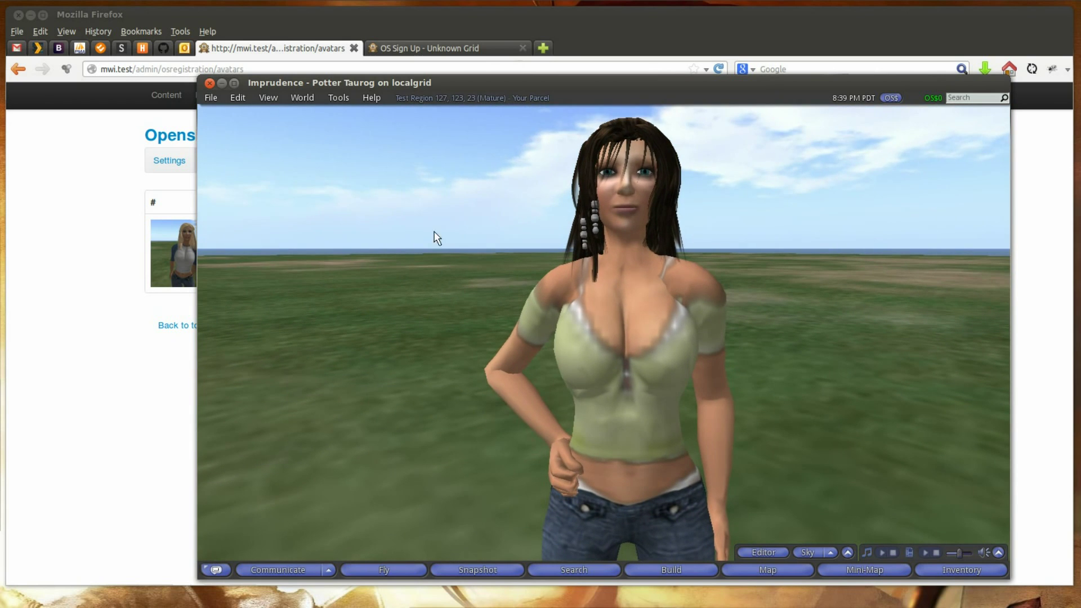
left_click(238, 98)
left_click(271, 366)
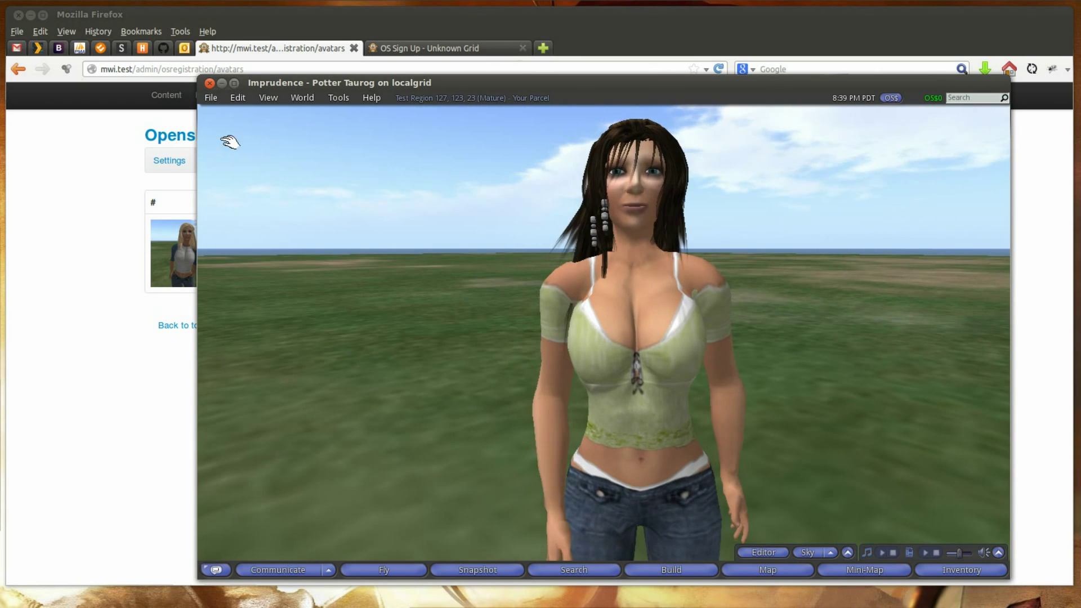
Step: Create Custom Avatar 2 with picture CustomAvatar1_002 and description 'Some Custom Avatar', cloned from the current avatar
key("alt+Tab")
left_click(273, 161)
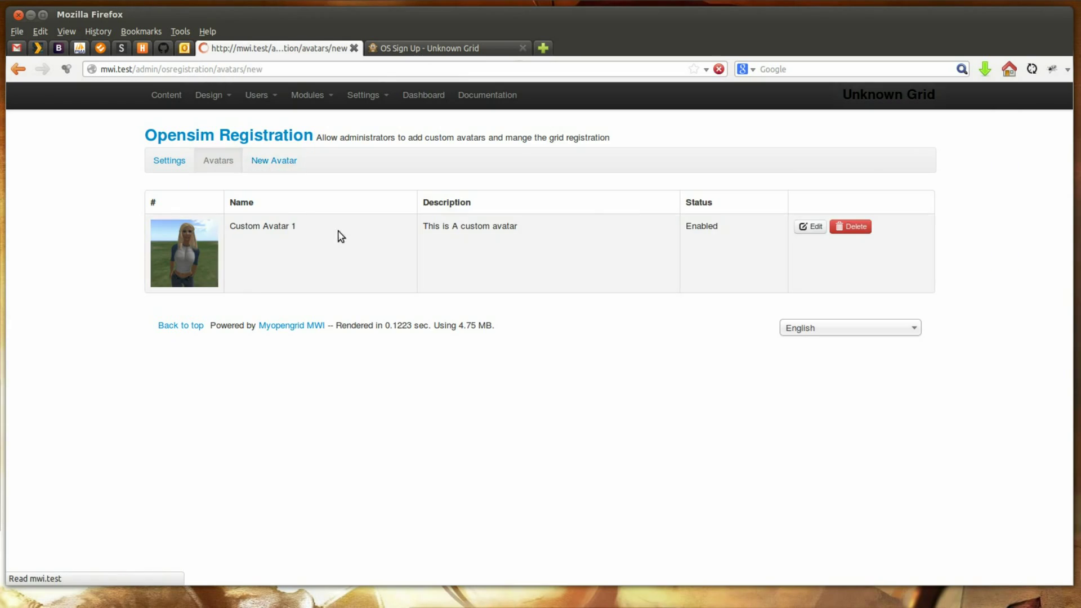
left_click(280, 199)
left_click(454, 225)
left_click(752, 489)
left_click(311, 233)
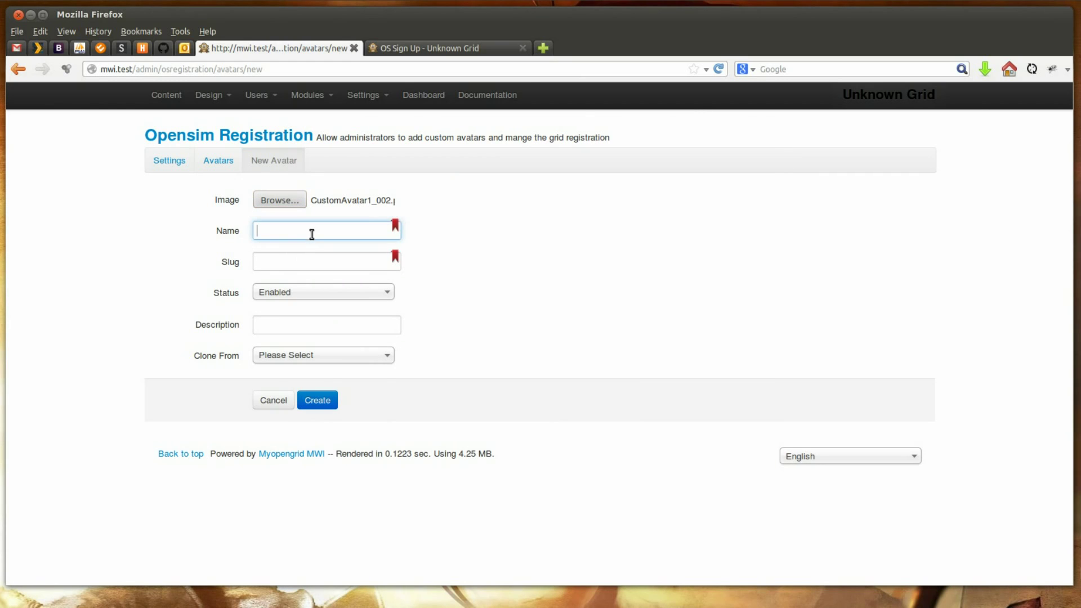
type("Custom Avatar 2")
left_click(360, 324)
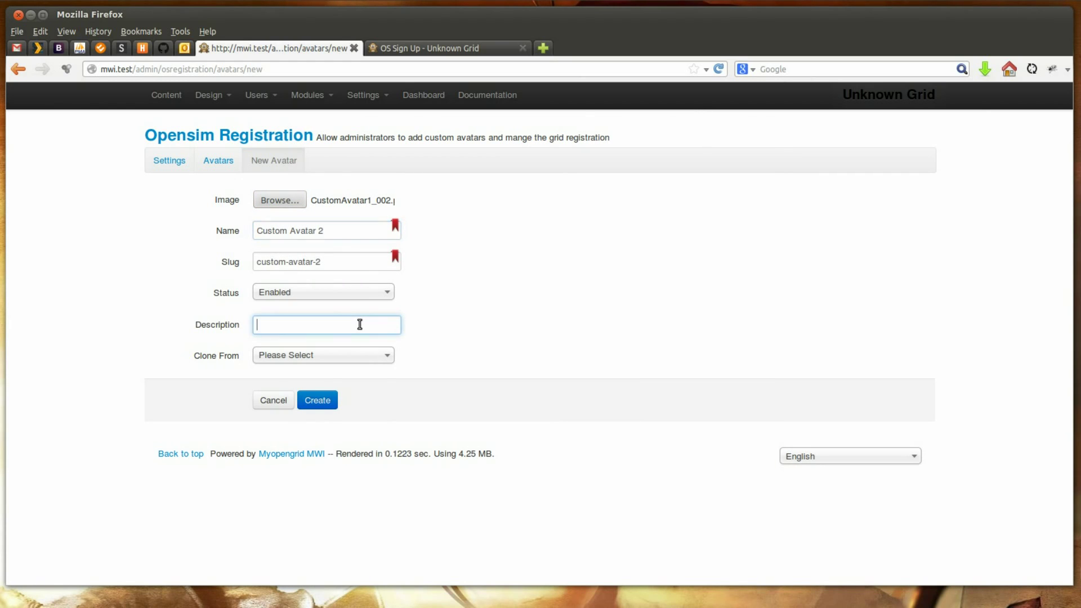
left_click(362, 358)
left_click(338, 395)
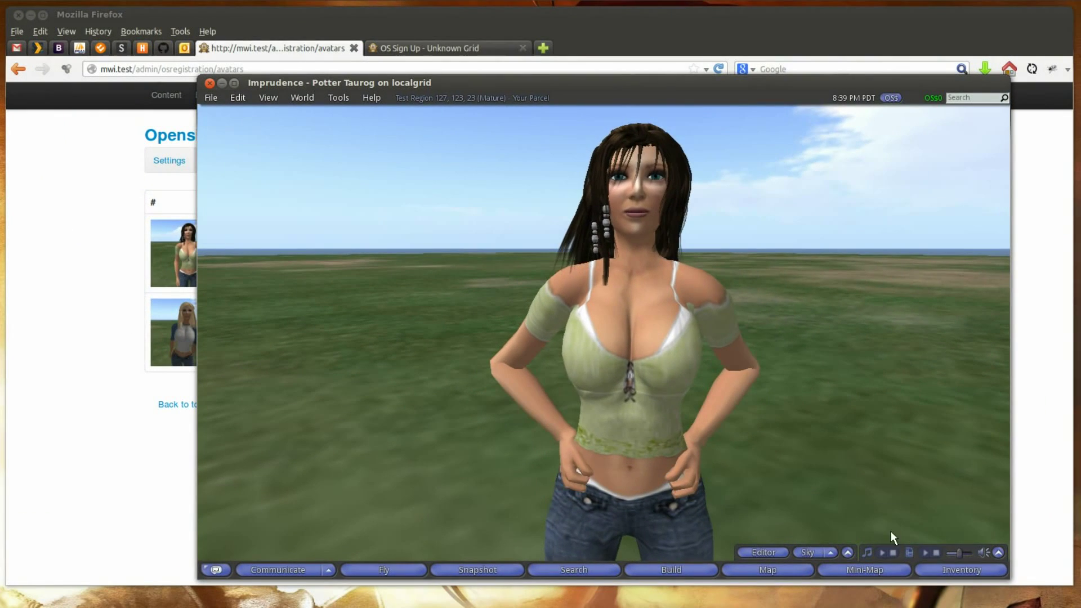
Step: Dress the avatar in the Avatar 3 outfit, refresh its appearance, and save a snapshot to disk
key("ctrl+i")
right_click(769, 388)
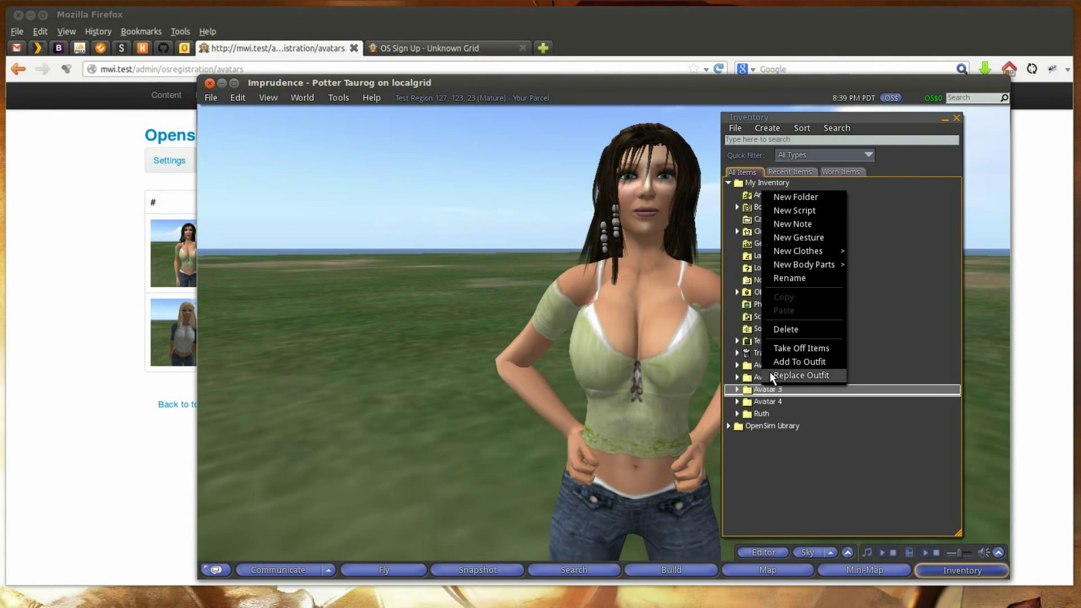
left_click(770, 374)
key("ctrl+i")
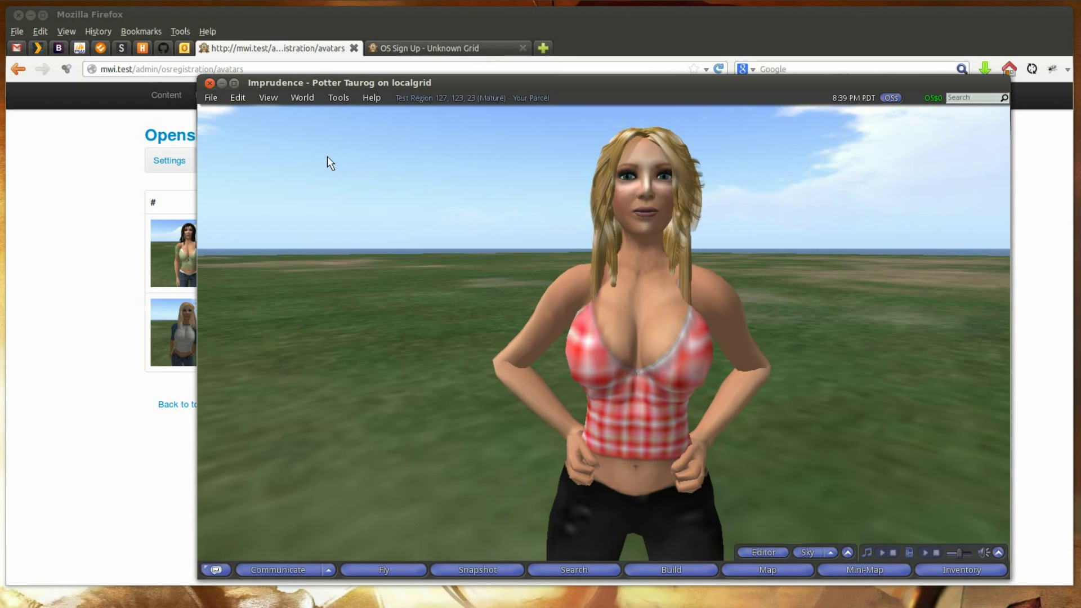
left_click(238, 98)
left_click(217, 137)
left_click(211, 97)
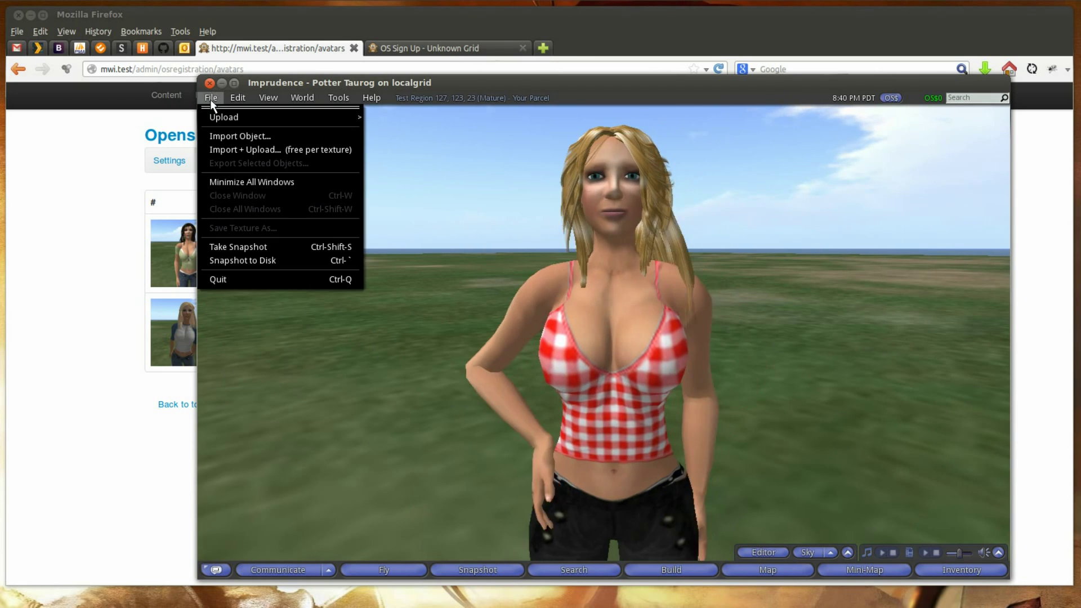
left_click(229, 259)
Step: Register Custom Avatar 3 with picture CustomAvatar1_003, cloned from the current avatar
left_click(67, 176)
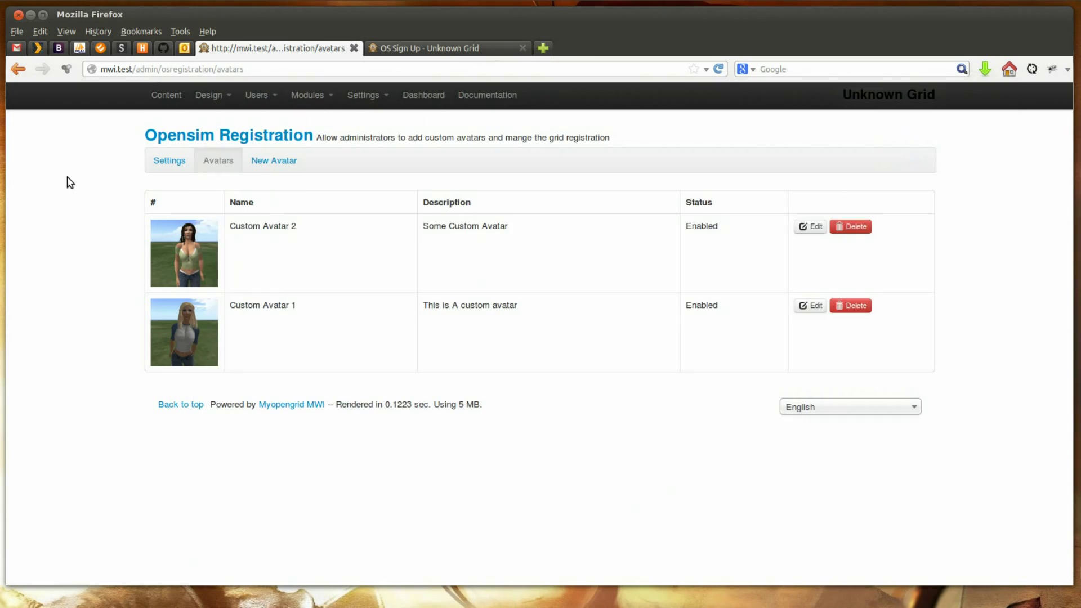
left_click(273, 161)
left_click(324, 232)
type("Custom Ava")
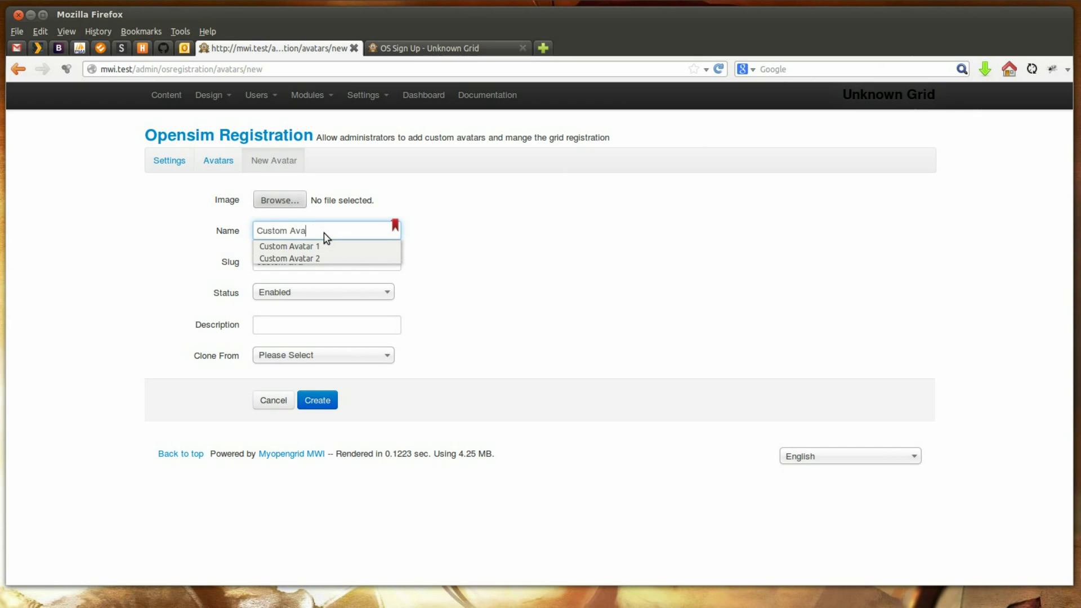
type("tar 3")
left_click(290, 202)
left_click(490, 234)
key("Return")
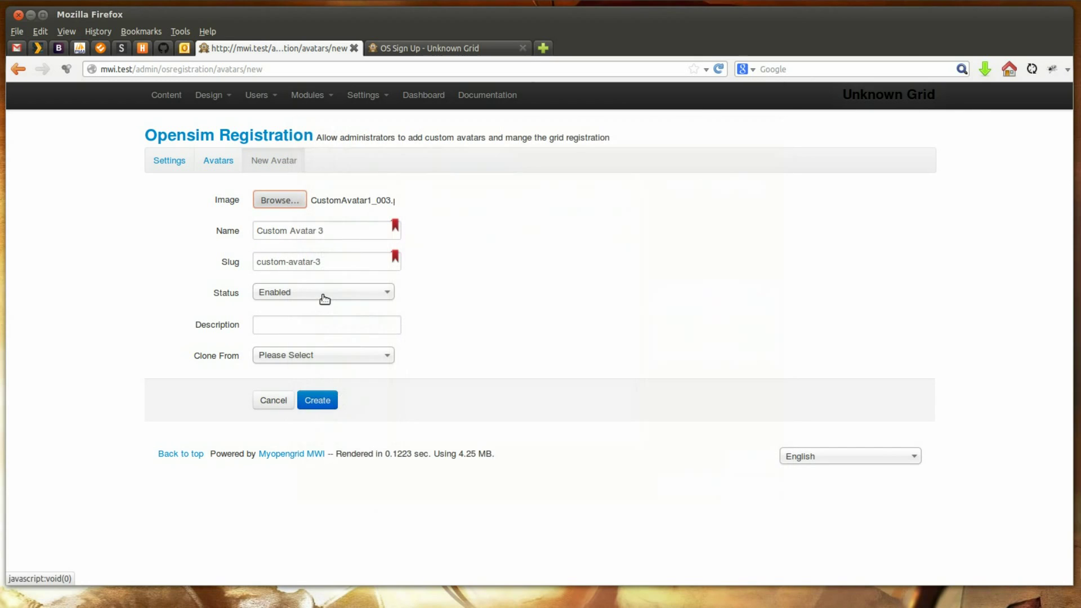
left_click(323, 352)
left_click(347, 413)
left_click(317, 400)
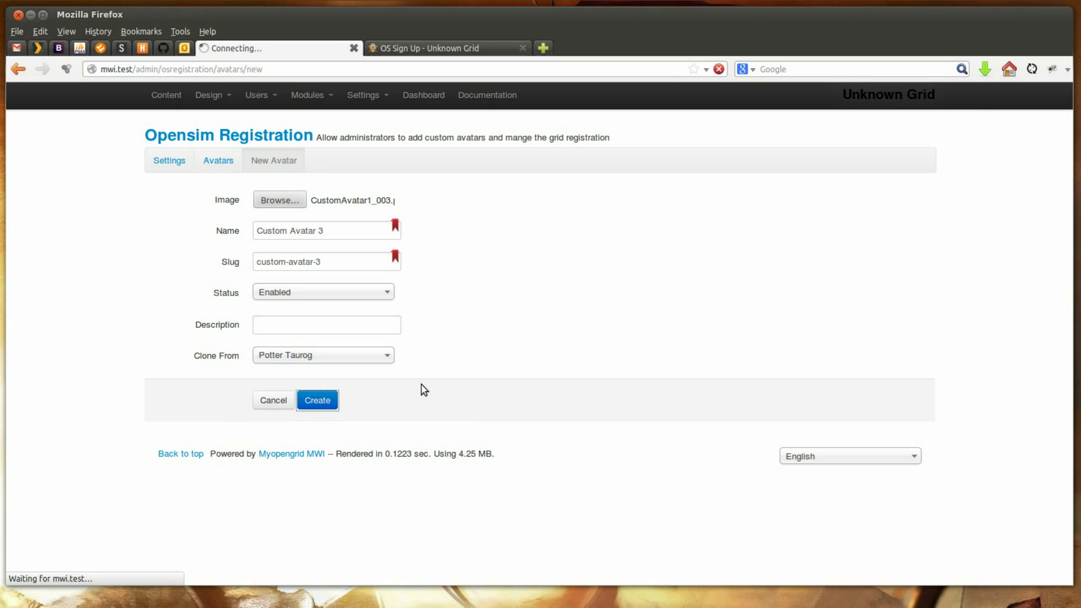
Step: Dismiss the success alert, switch the outfit to Avatar 4, and refresh appearance
left_click(920, 195)
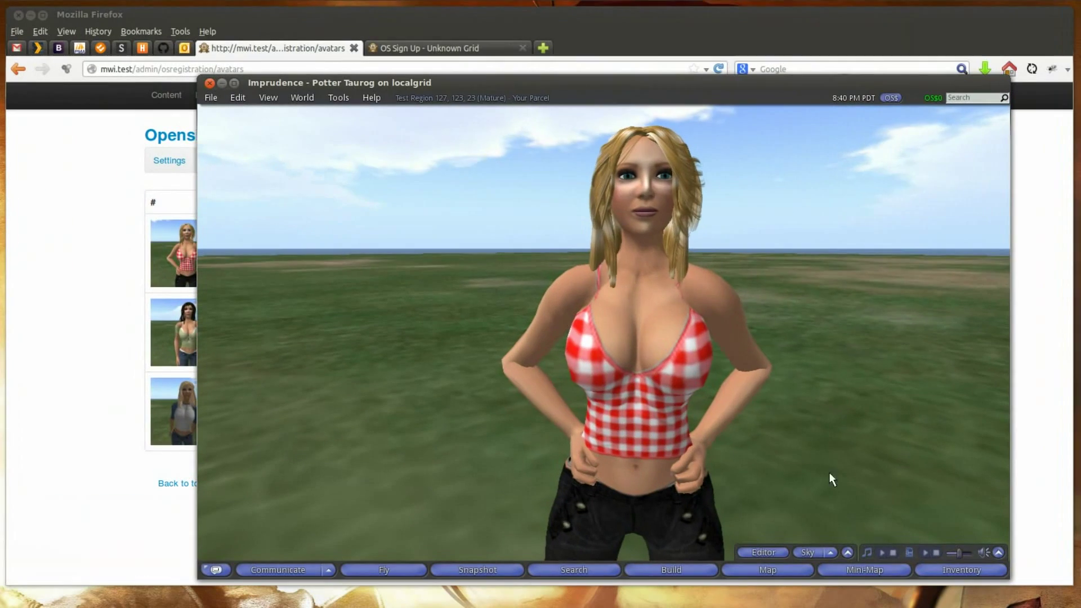
key("ctrl+i")
right_click(782, 401)
left_click(798, 390)
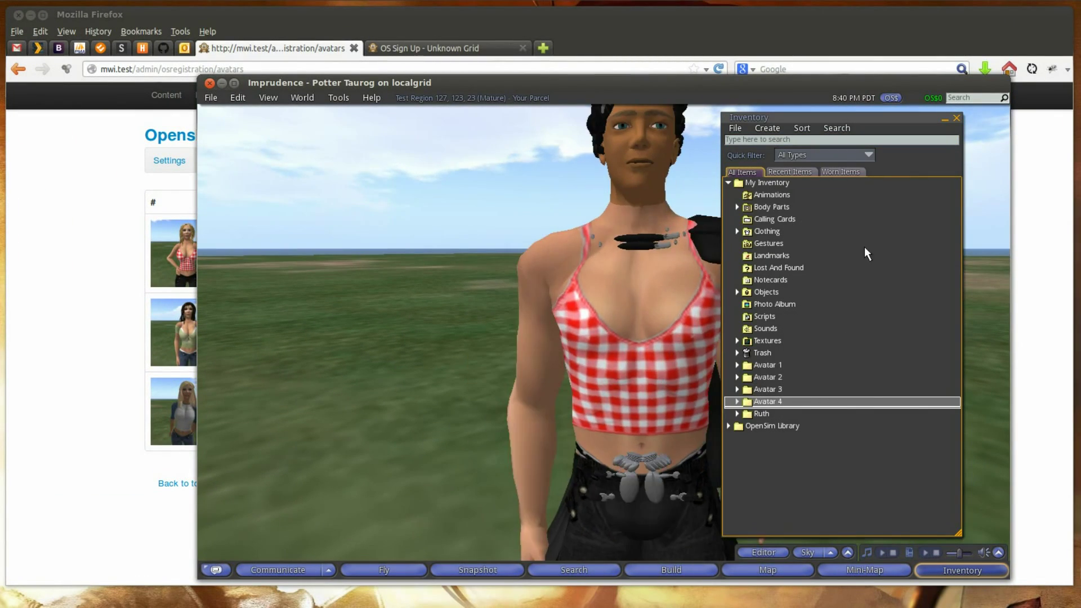
key("ctrl+i")
left_click(238, 97)
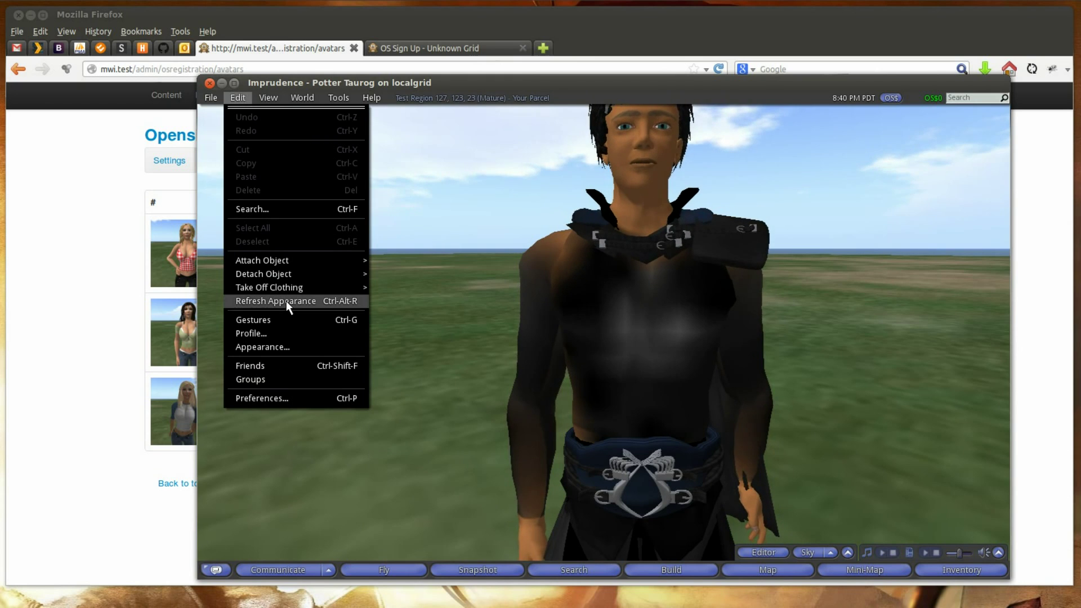
left_click(287, 301)
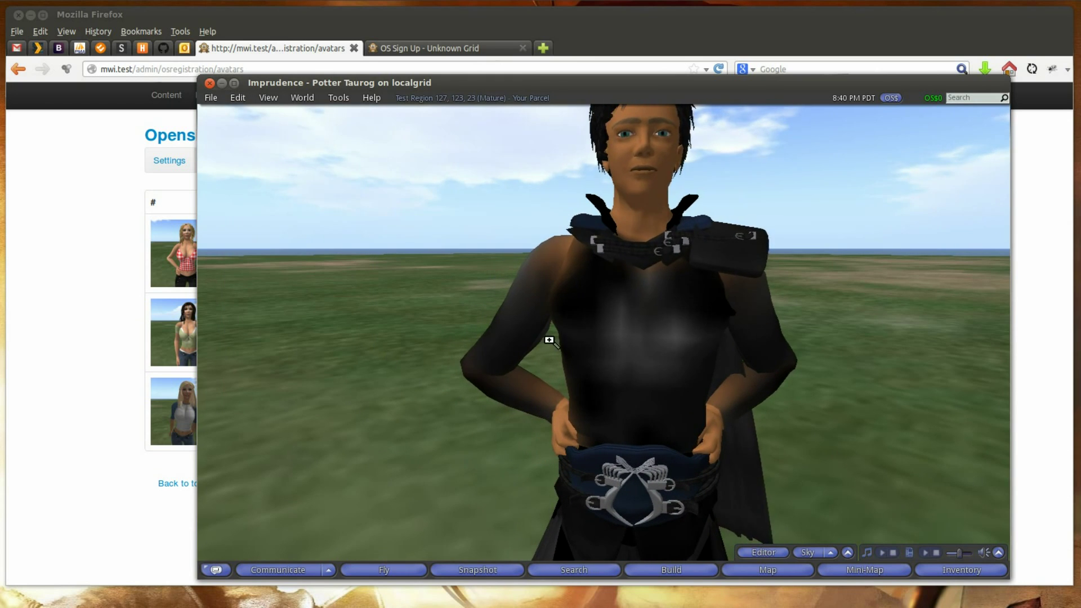
Step: Save a snapshot of the armoured avatar to disk
left_click(237, 97)
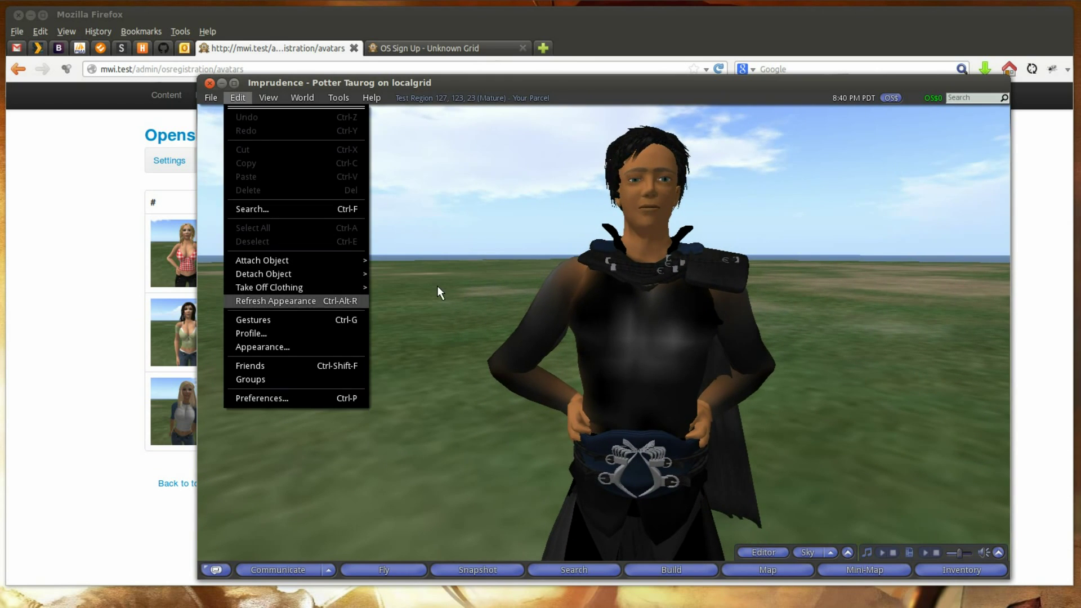
left_click(438, 288)
left_click(211, 97)
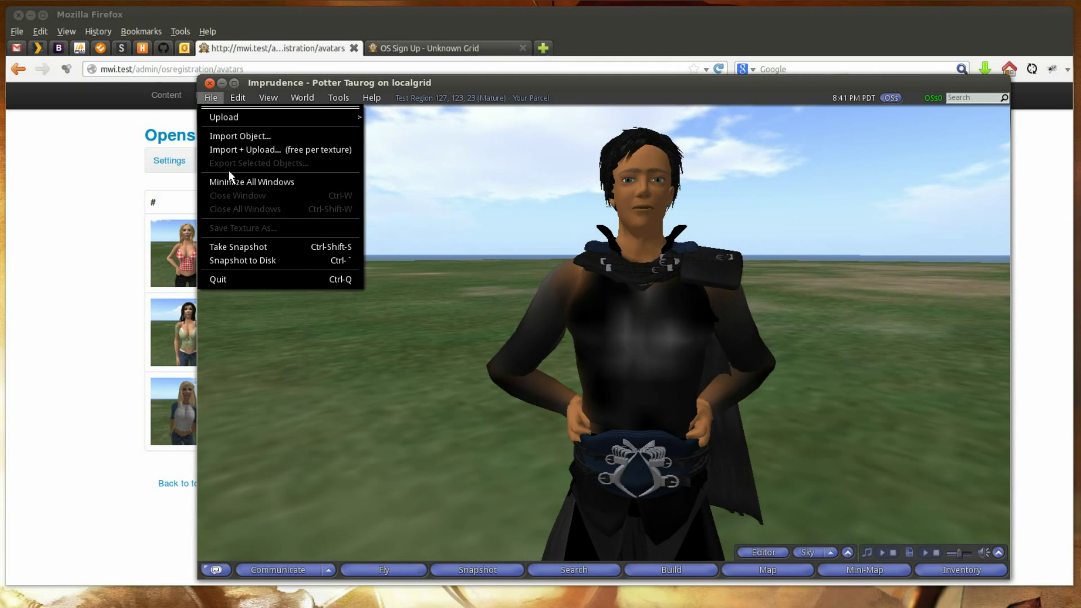
left_click(248, 268)
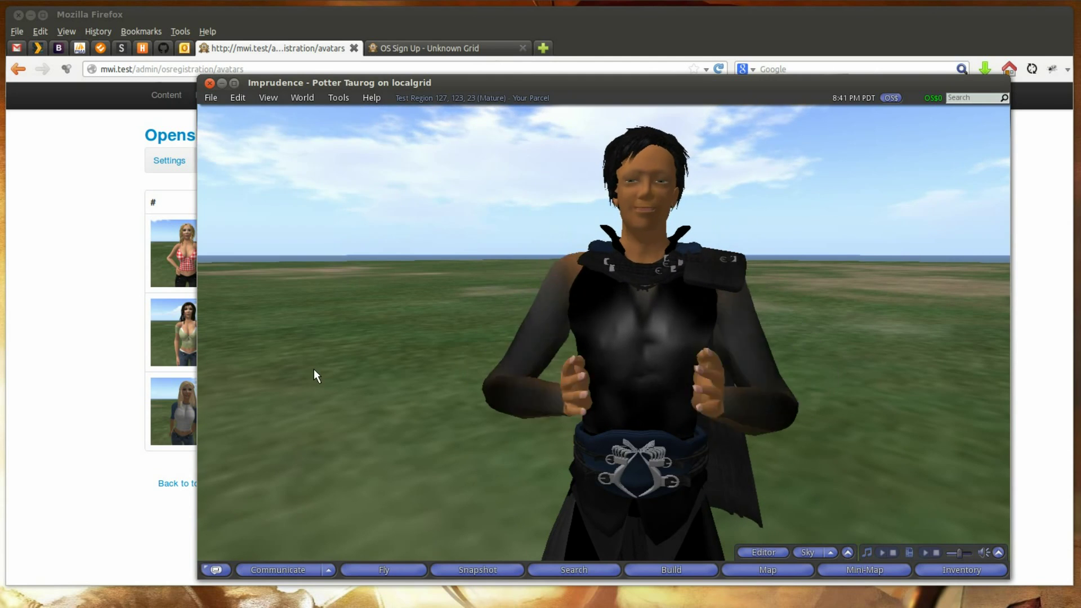
Step: Start a new custom avatar in the browser and select the CustomAvatar1_004 picture
left_click(178, 218)
left_click(272, 160)
left_click(275, 200)
left_click(465, 246)
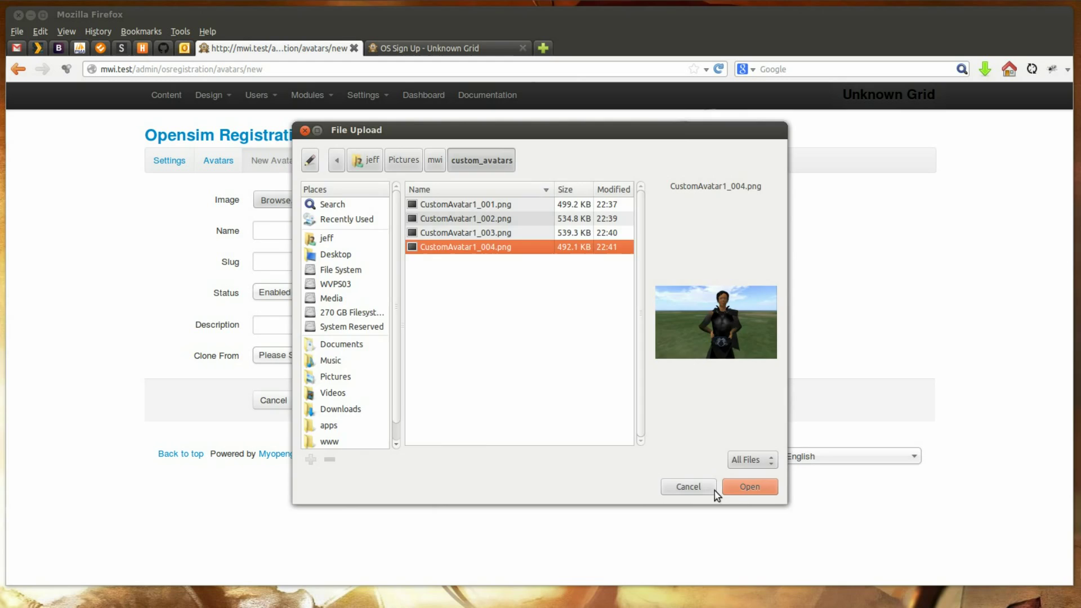
Step: Finish Custom Avatar 4 with picture CustomAvatar1_004, cloned from the current avatar, and dismiss the alert
left_click(726, 488)
left_click(300, 231)
type("Custom Avatar 1")
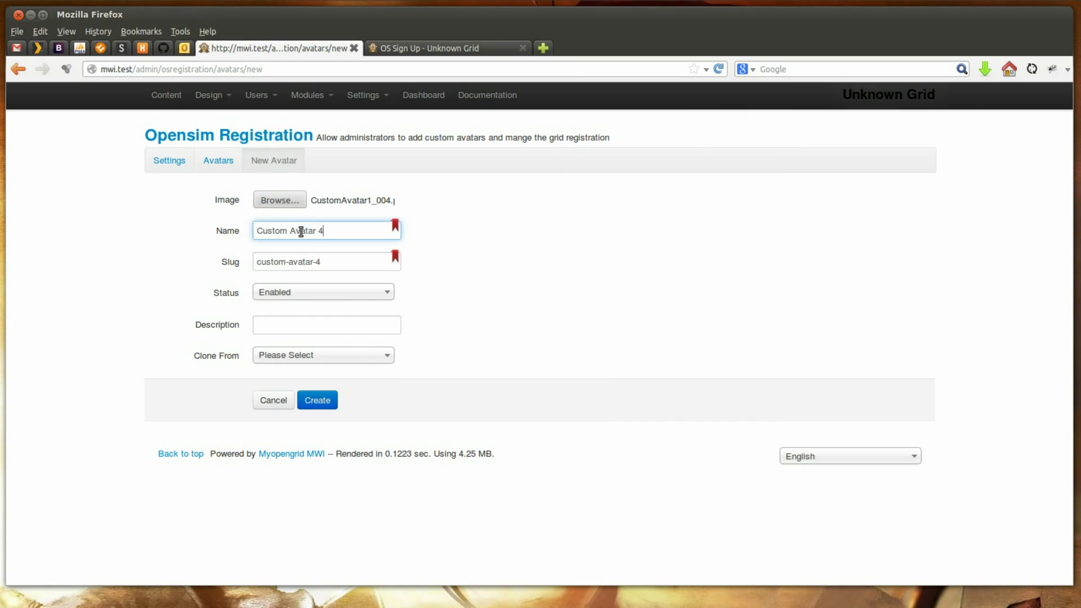
left_click(322, 354)
left_click(292, 413)
left_click(318, 400)
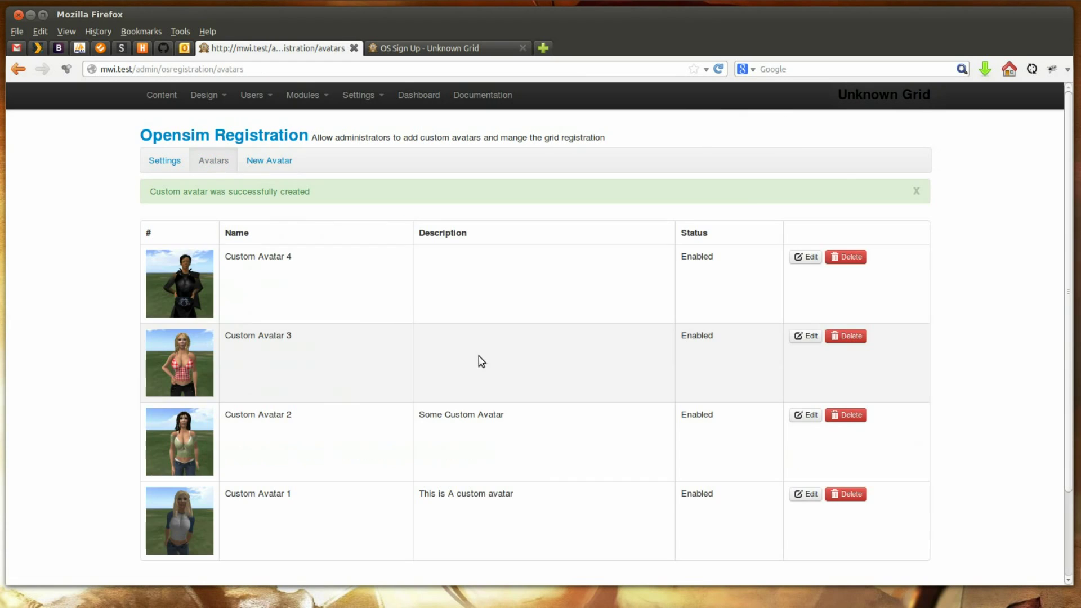
left_click(916, 191)
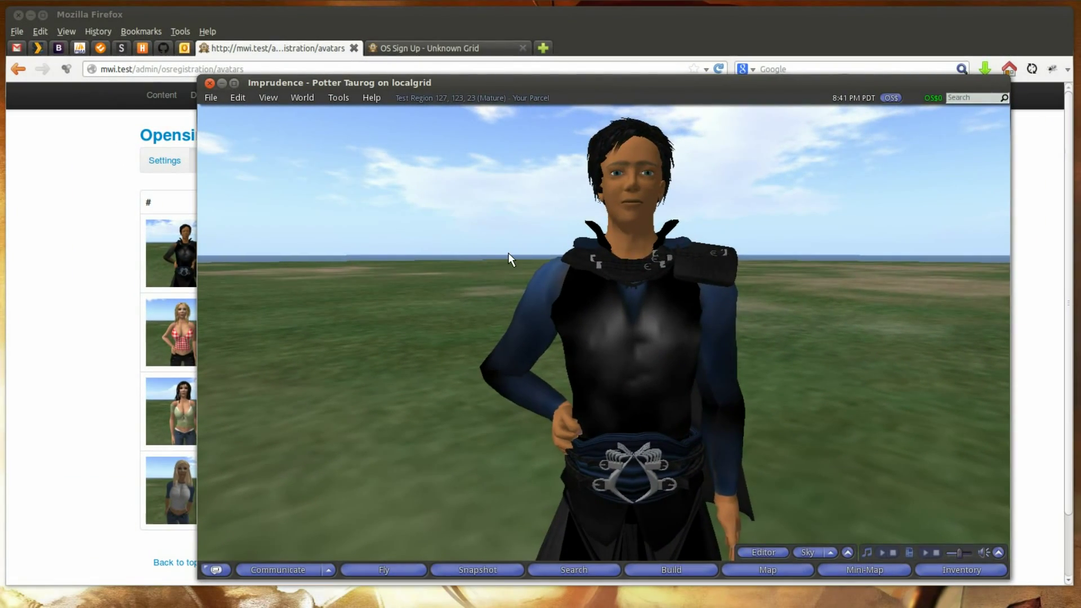
key("Up")
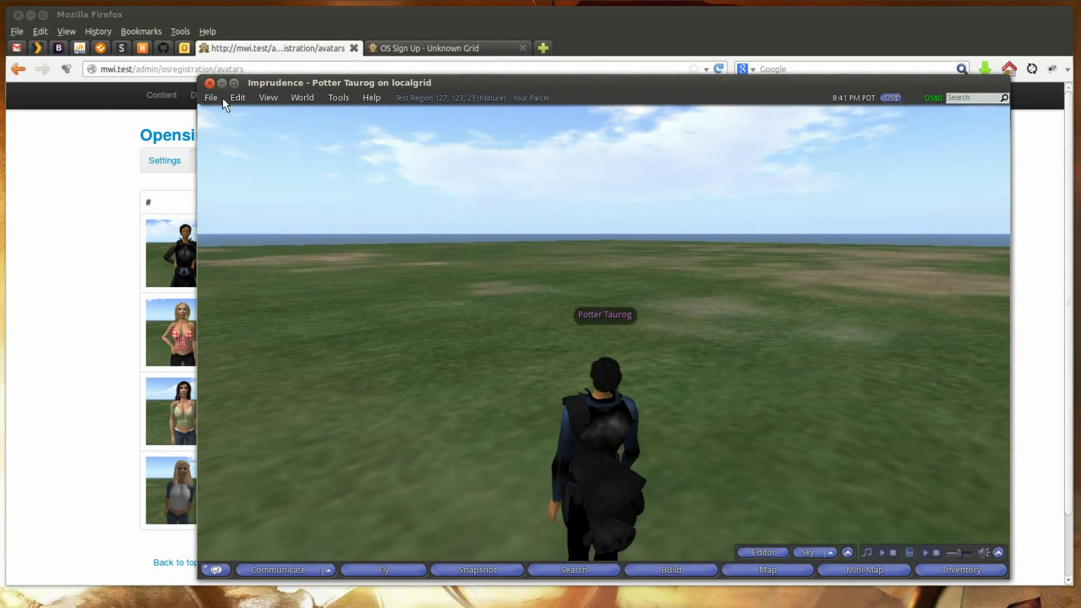
key("alt+Tab")
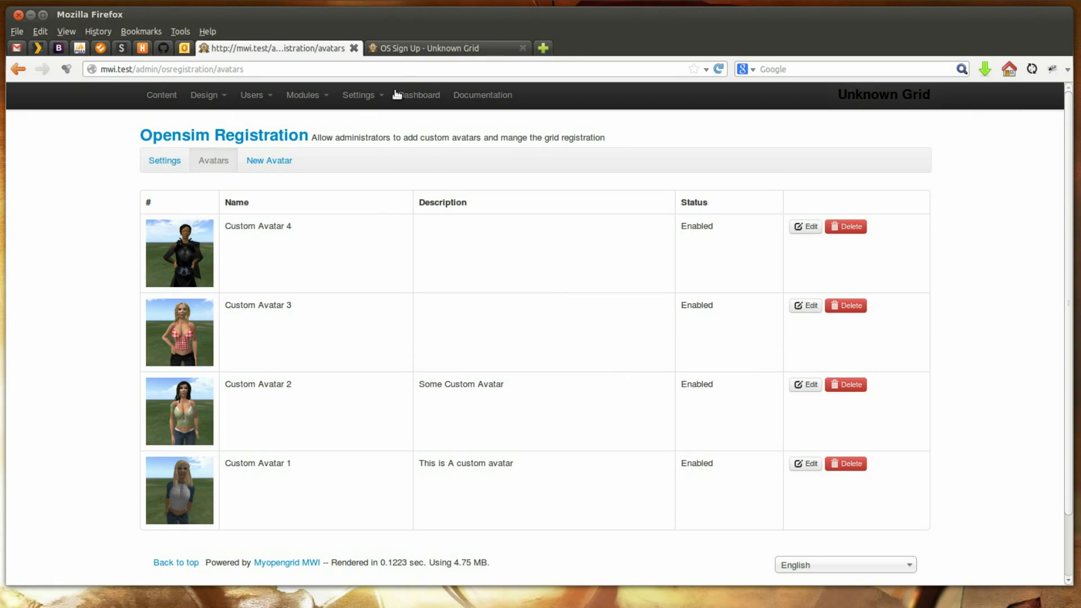
Step: Check the refreshed sign-up page, then drag Custom Avatar 4 to the bottom and Custom Avatar 2 below Custom Avatar 1
left_click(410, 49)
key("F5")
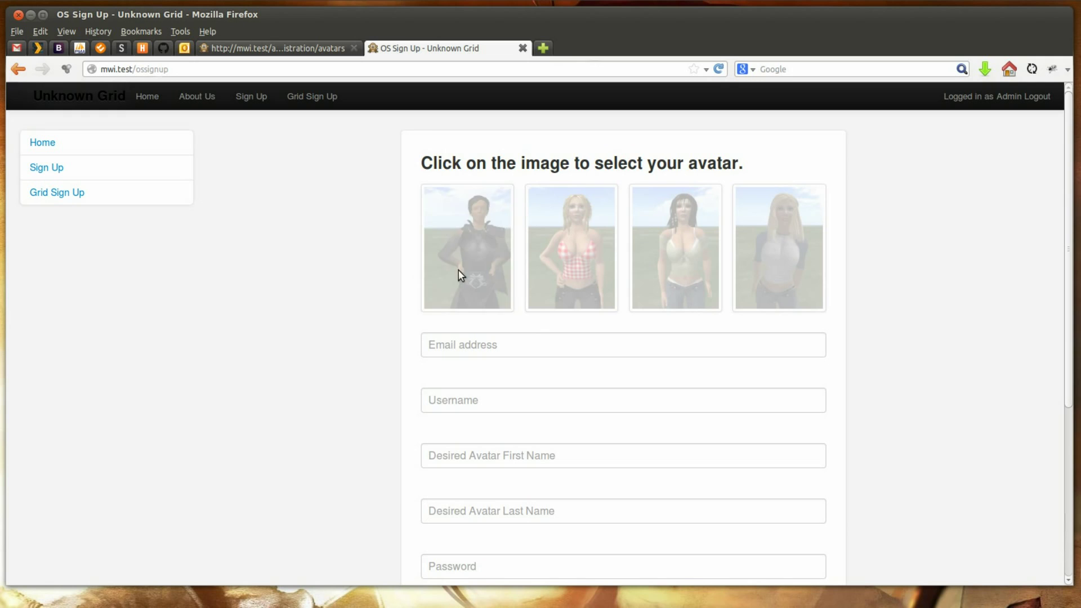
left_click(569, 255)
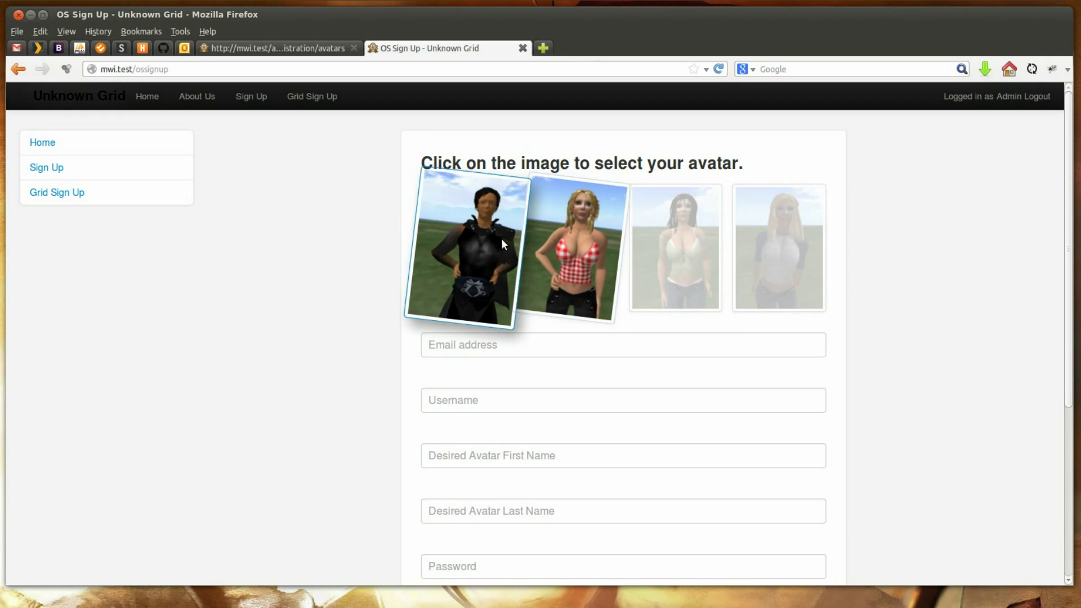
left_click(304, 48)
left_click_drag(324, 328, 323, 503)
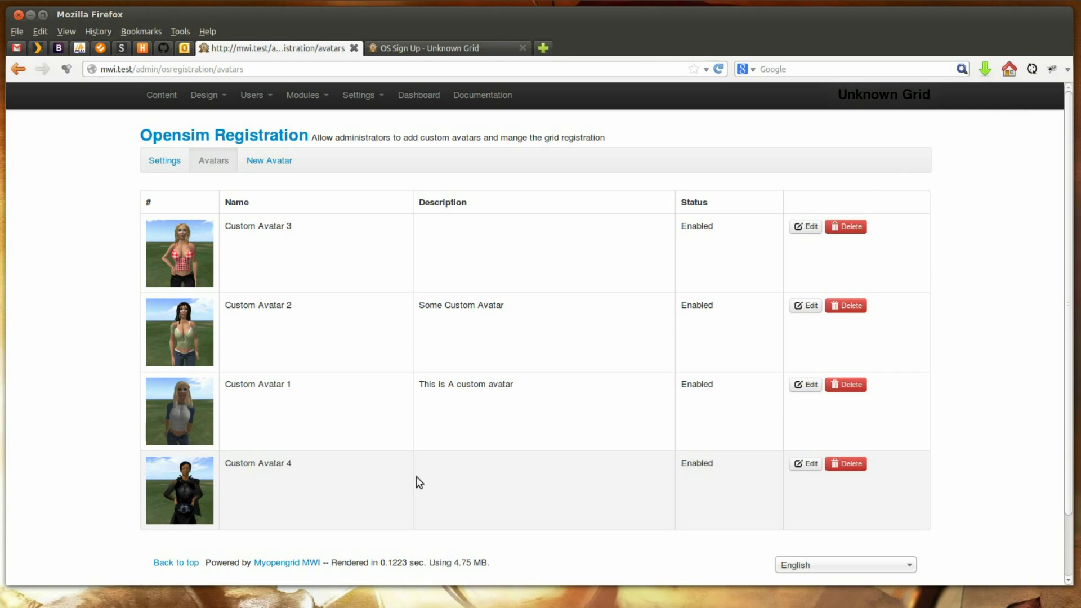
left_click_drag(374, 324, 374, 407)
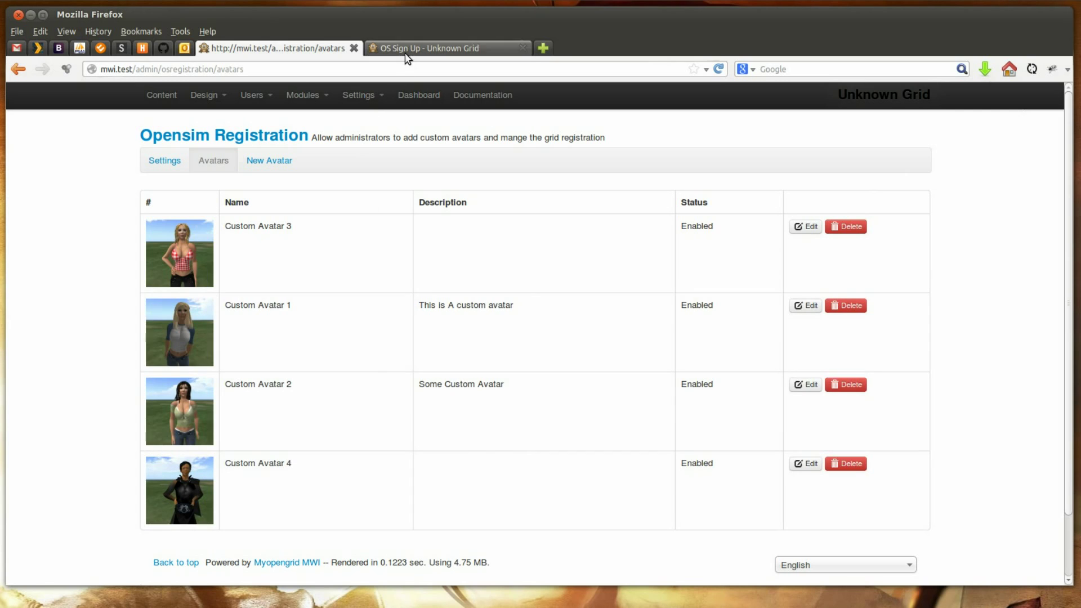
left_click(405, 51)
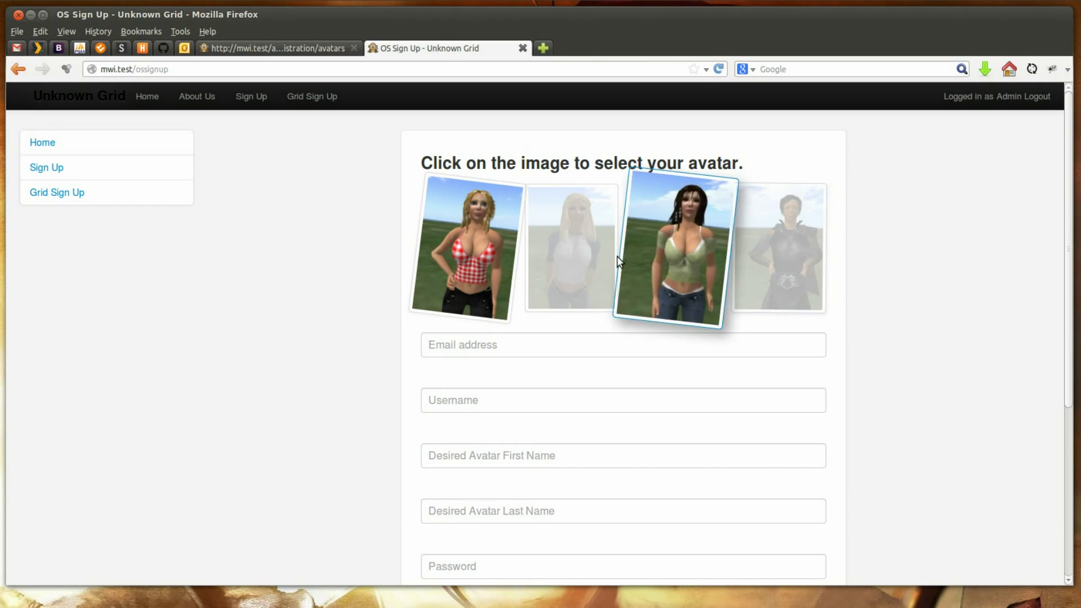
left_click(525, 341)
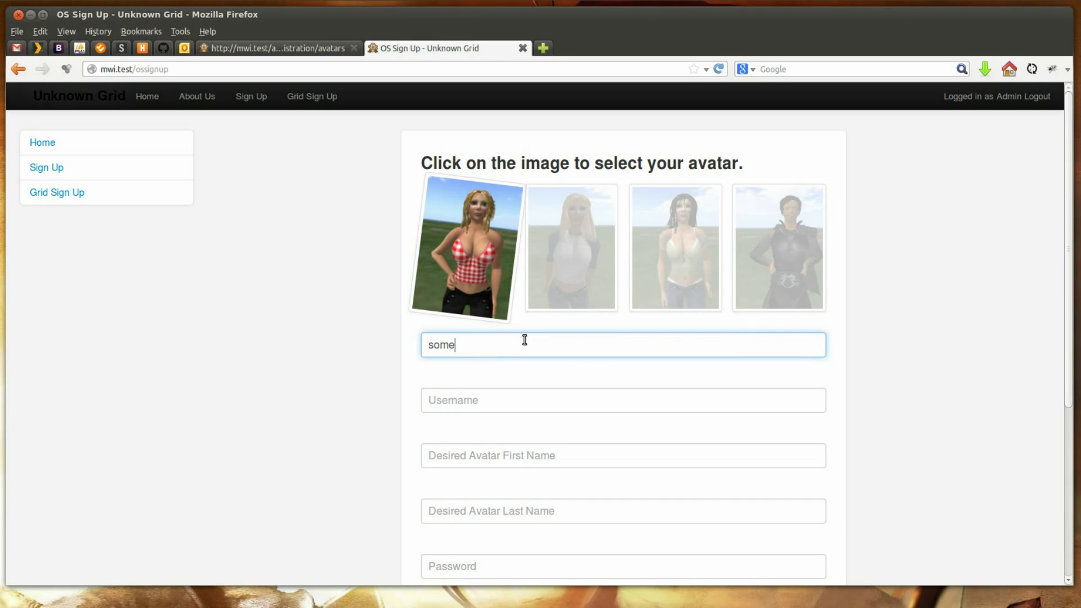
type(".com")
key("Tab")
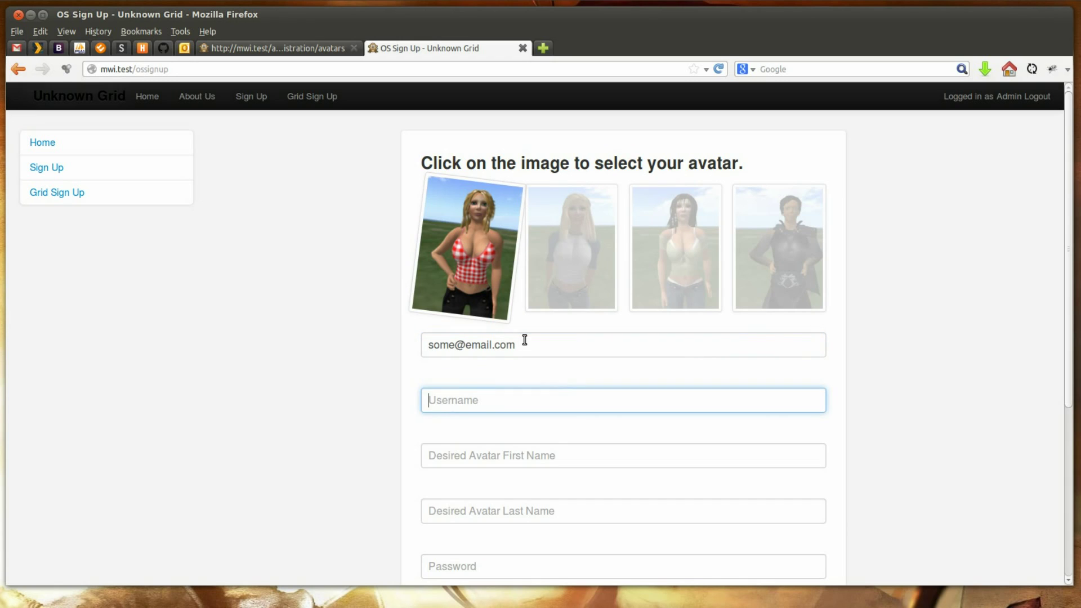
type("Erica")
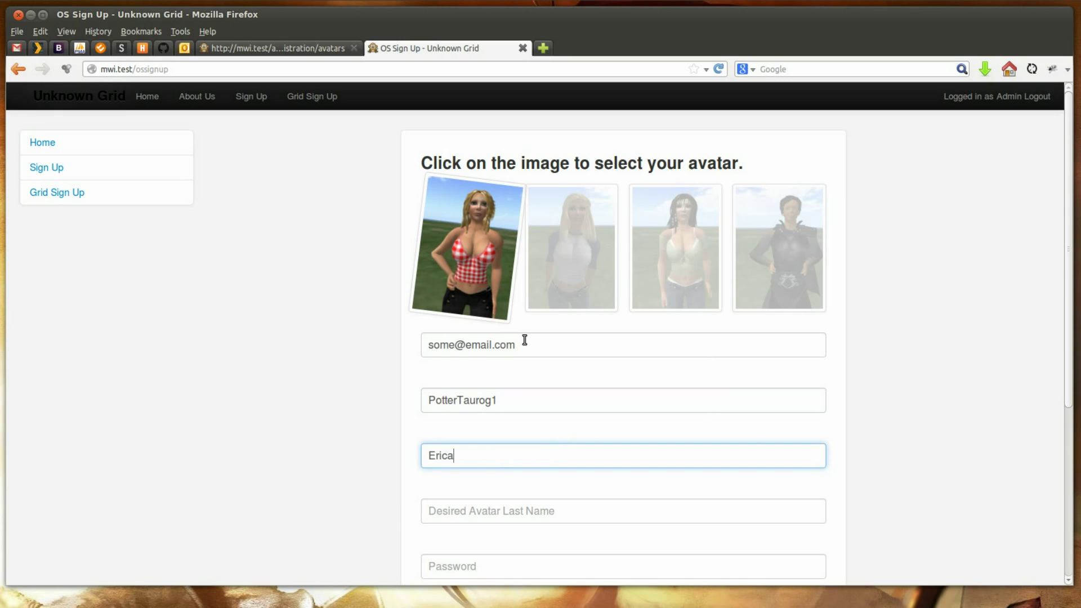
key("Tab")
type("Taurog")
key("Tab")
scroll(525, 340, "down", 3)
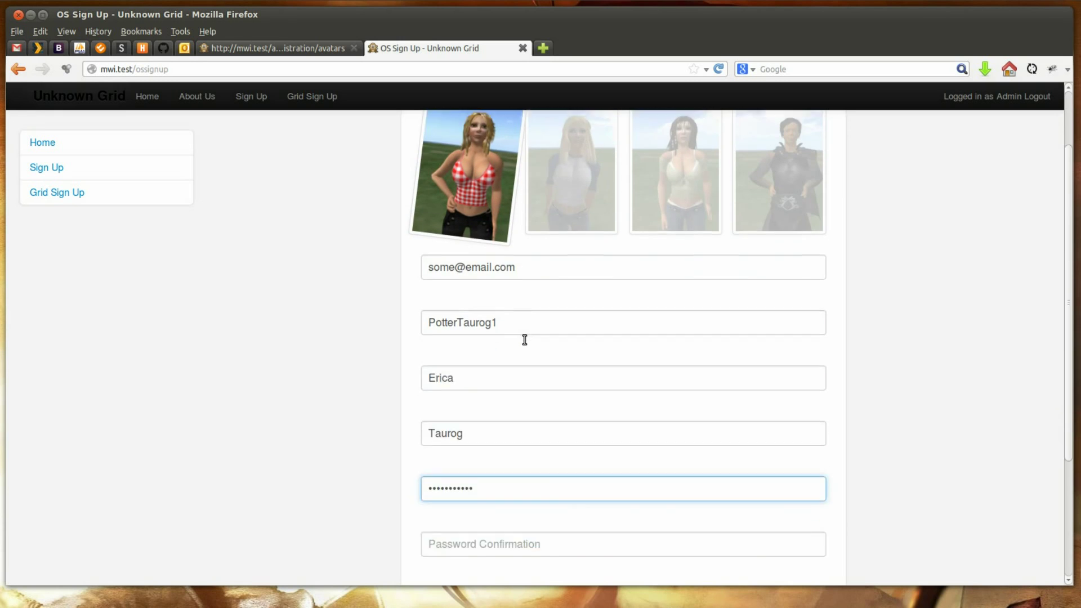
left_click(521, 504)
type("•••••••")
left_click(456, 563)
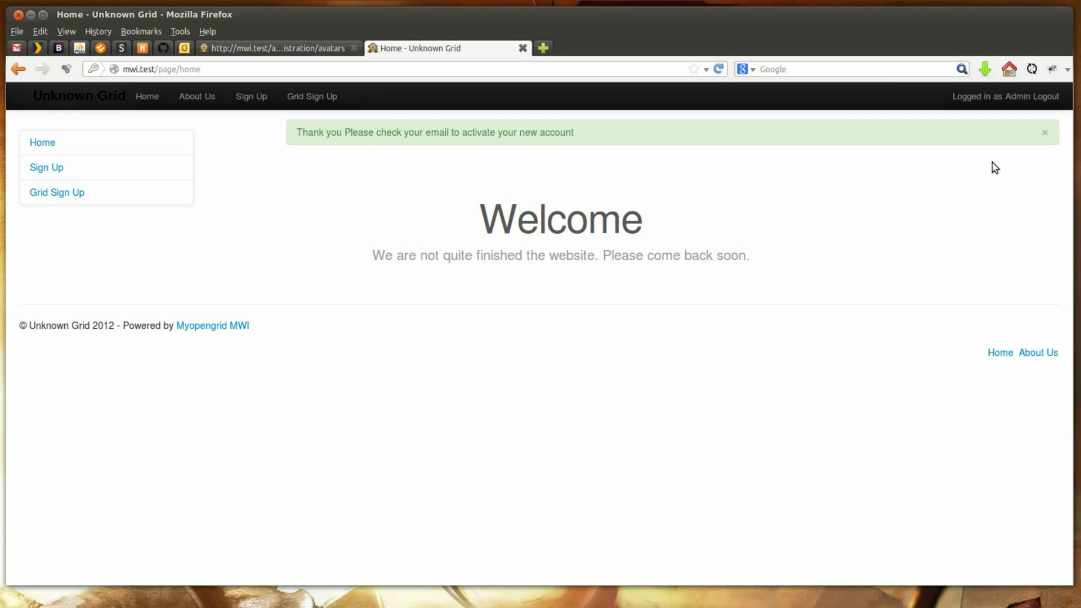
left_click(1045, 139)
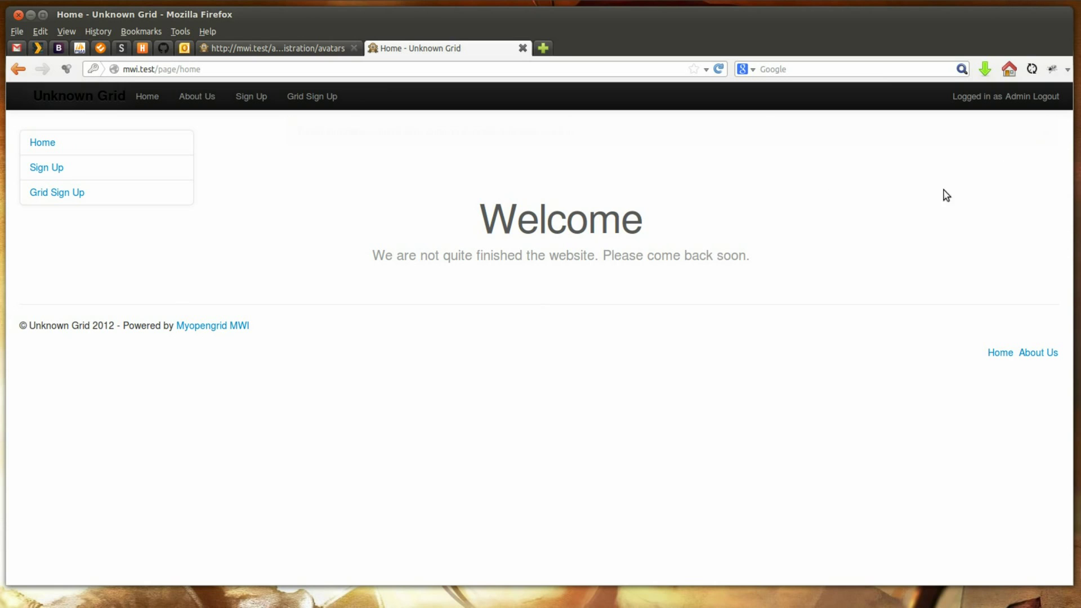
left_click(287, 49)
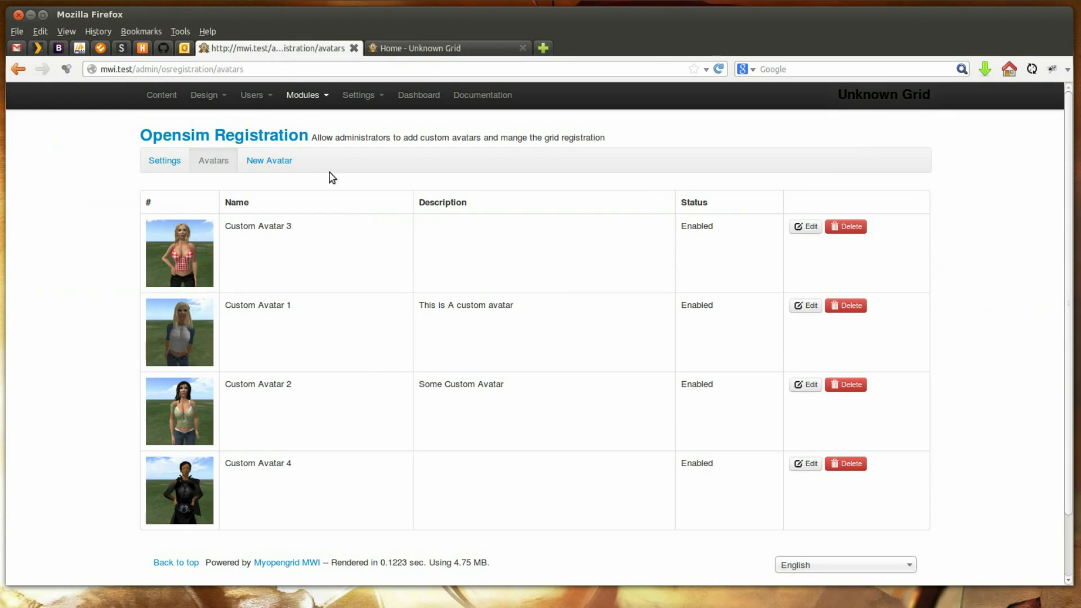
left_click(269, 97)
left_click(296, 170)
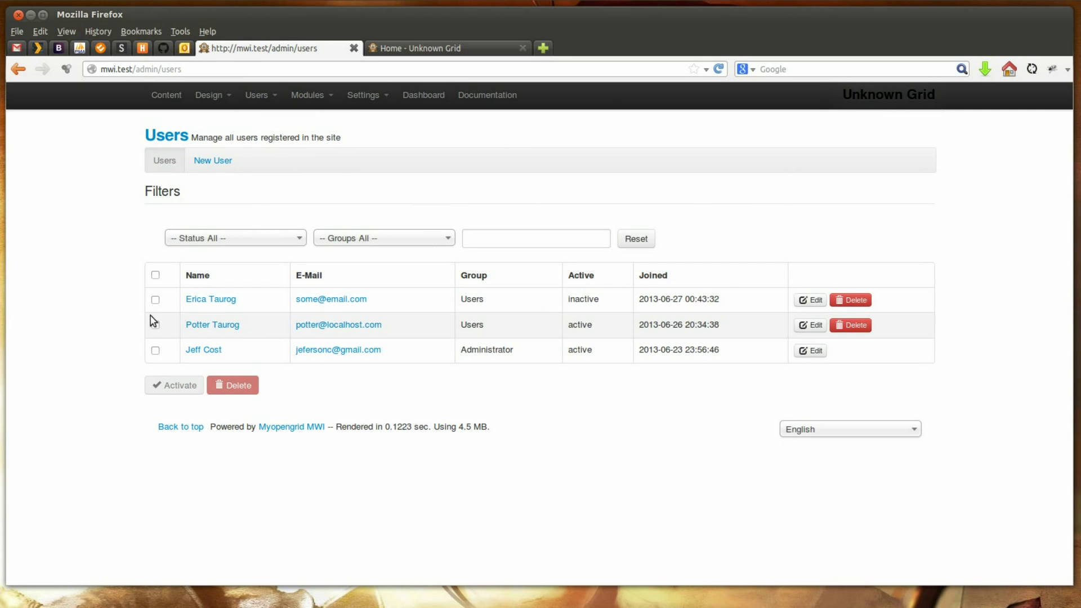
left_click(155, 300)
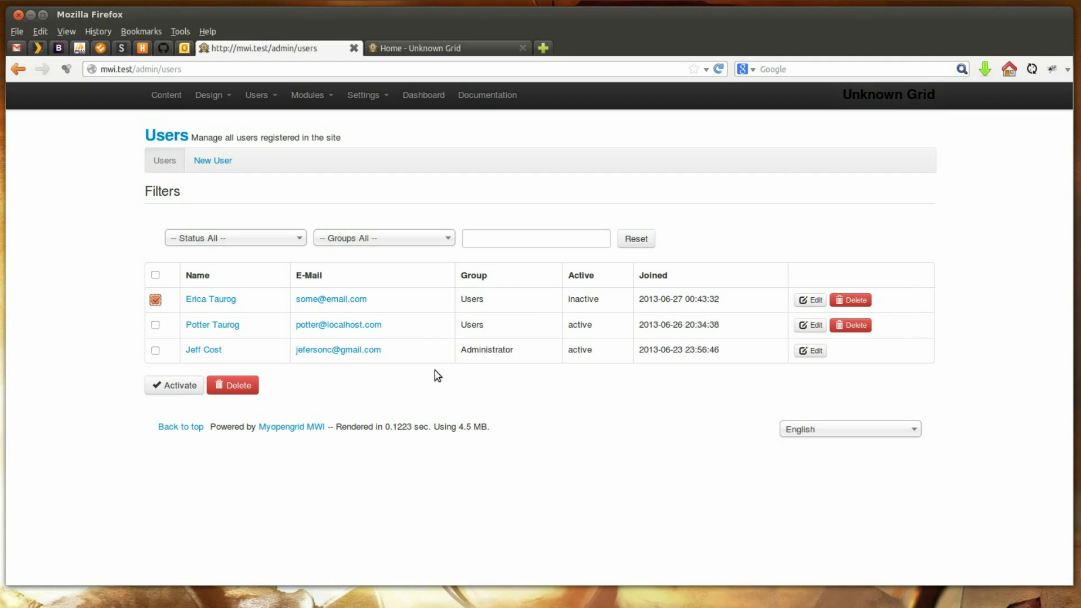
left_click(177, 386)
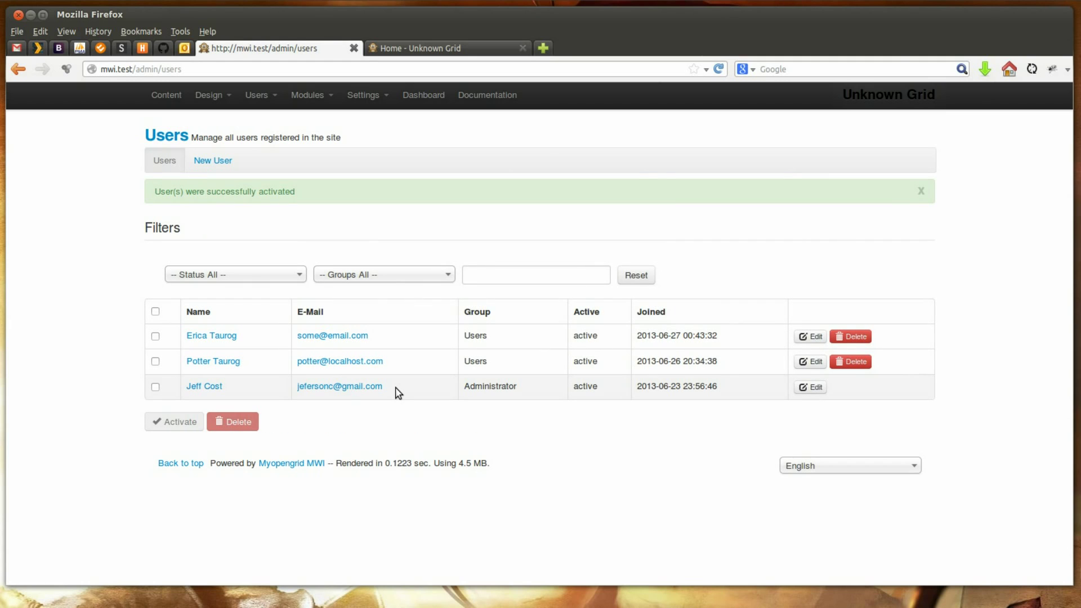
key("super+space")
key("Escape")
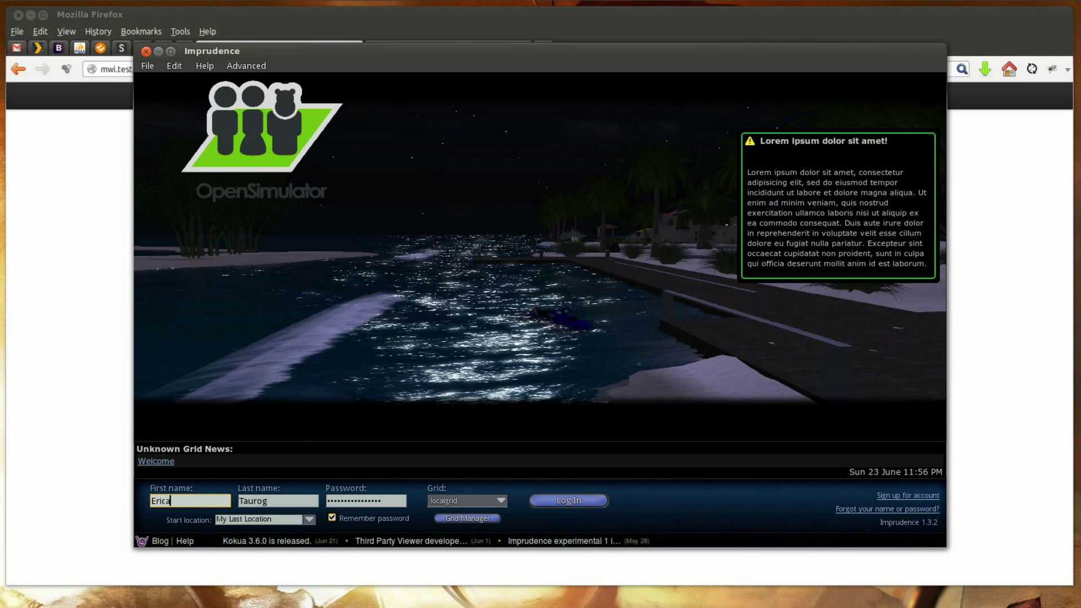
left_click(547, 503)
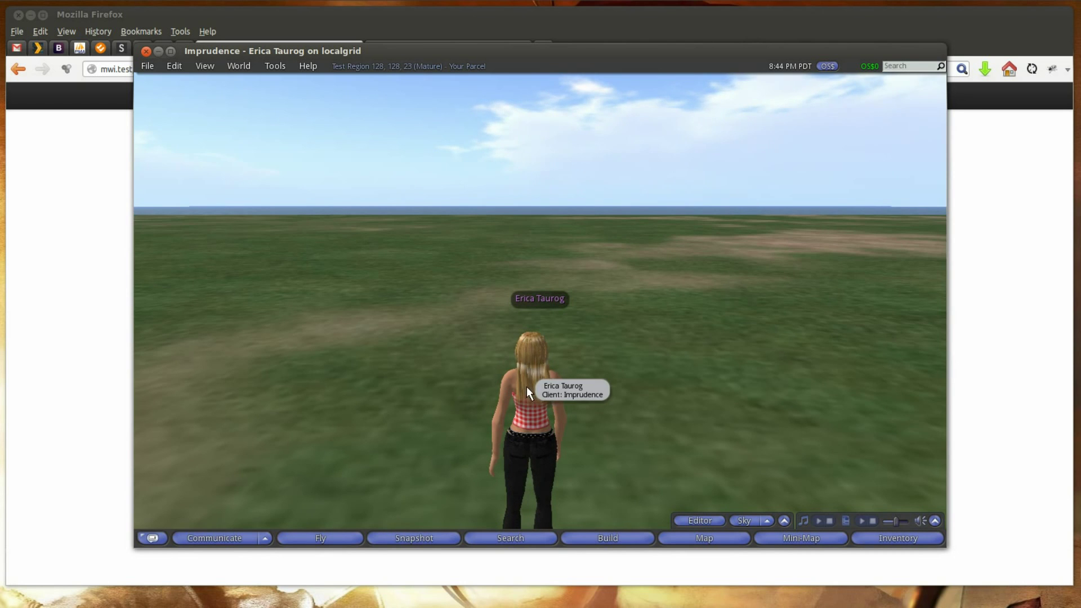
Step: Orbit to Erica's face and check her worn Starting Appearance items in Inventory
left_click_drag(533, 383, 704, 389)
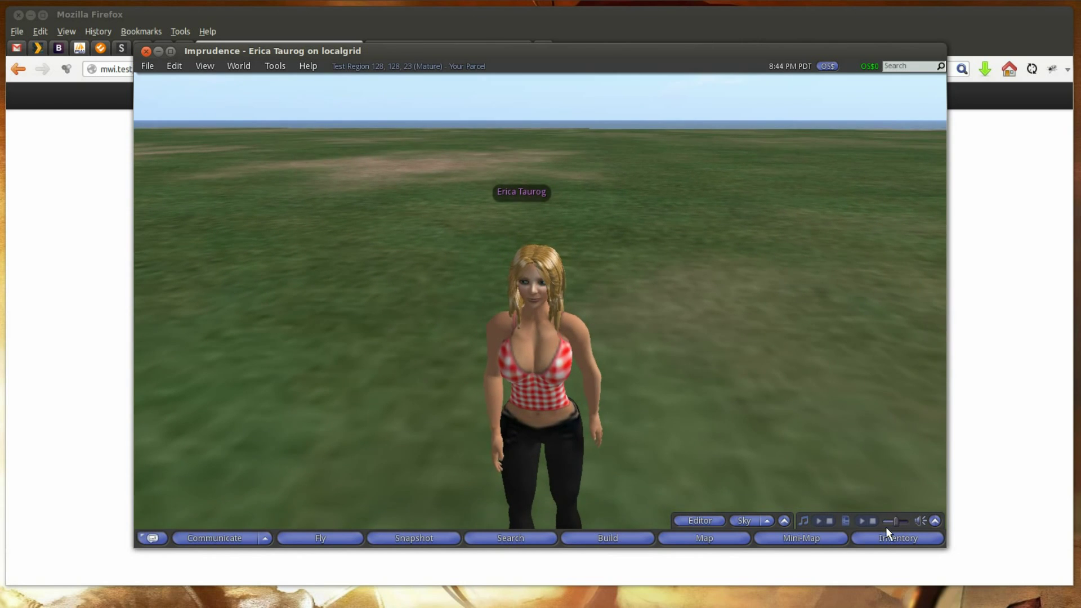
left_click(886, 530)
left_click(673, 333)
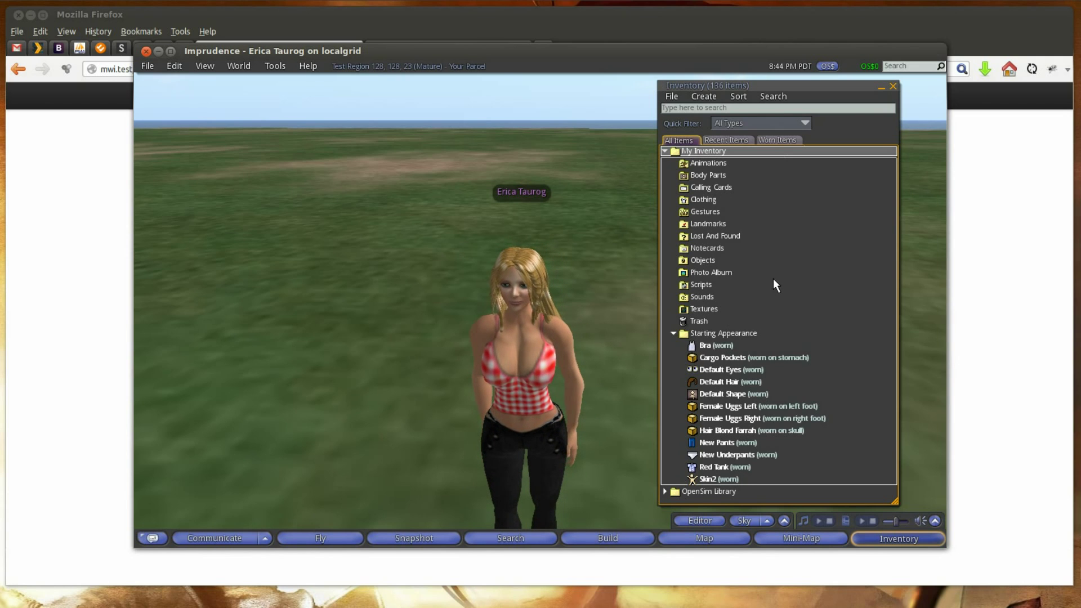
left_click(893, 86)
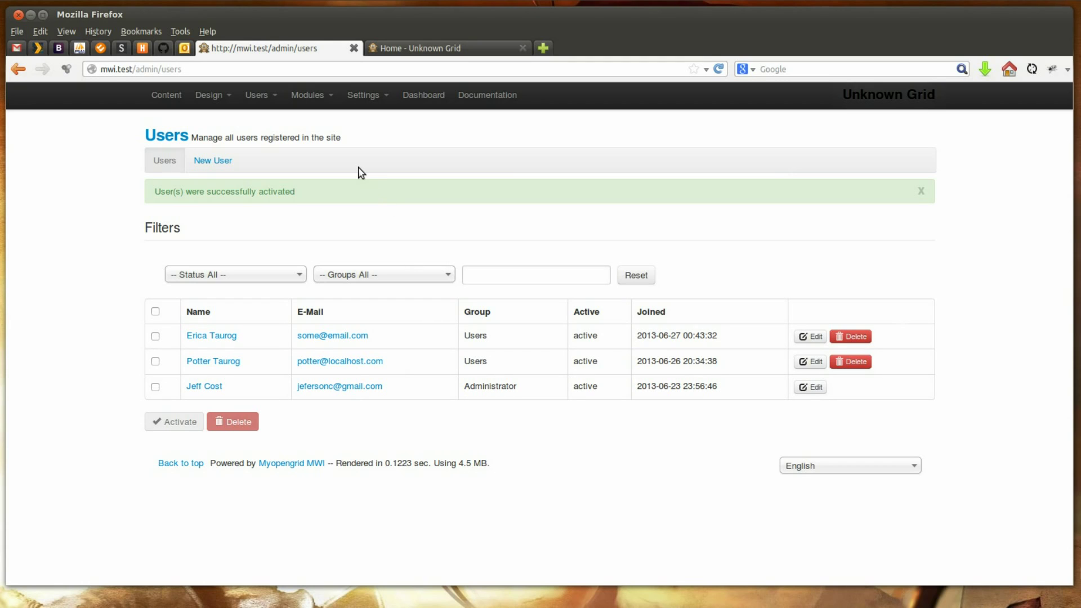
Step: Open the Opensim module settings and review its Regions and Database Settings
left_click(325, 96)
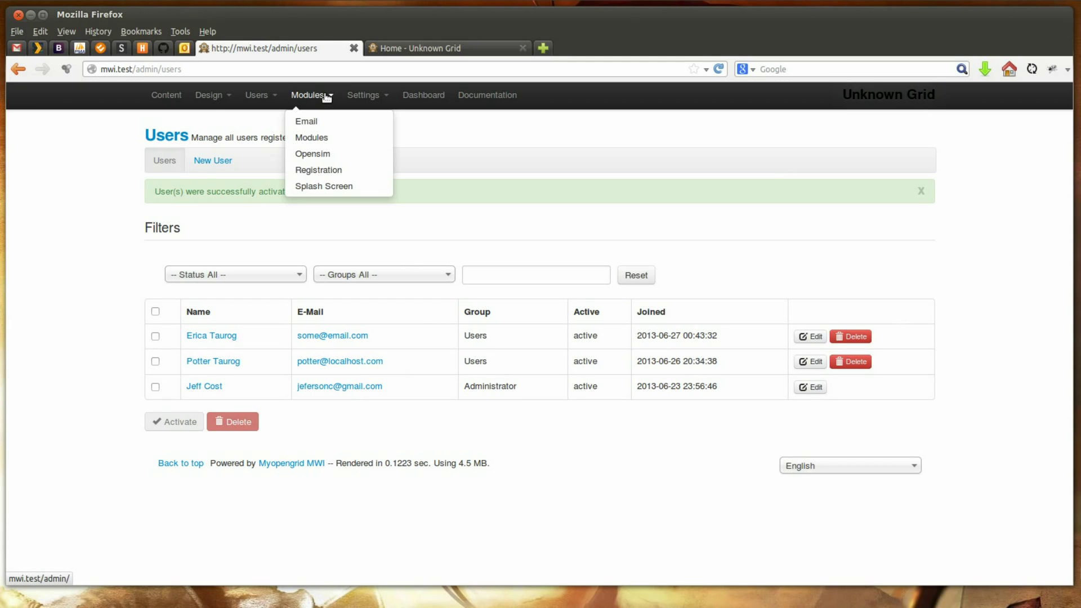
left_click(327, 152)
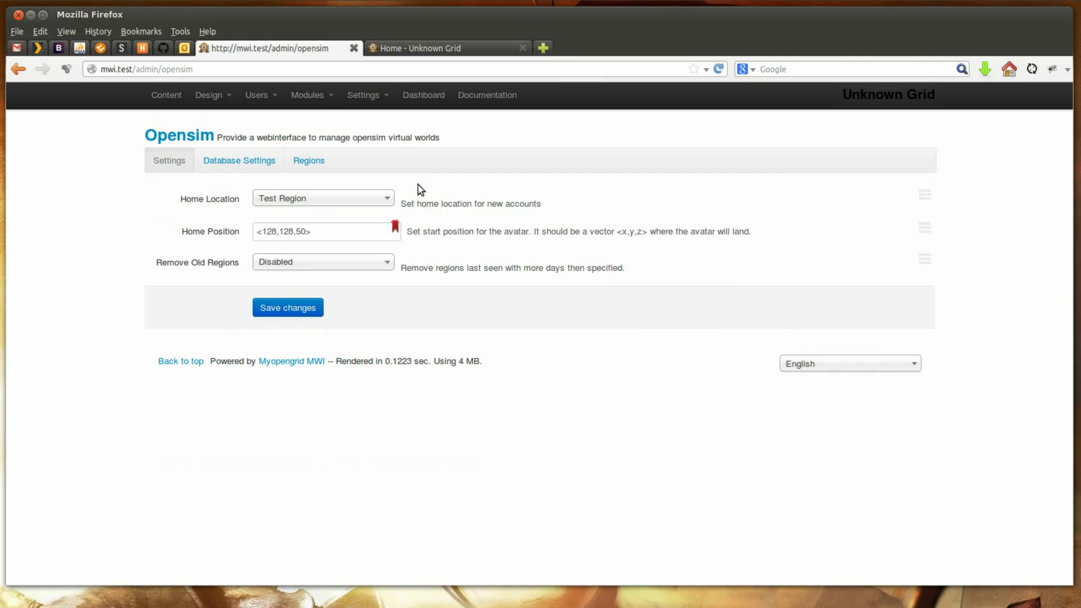
left_click(304, 163)
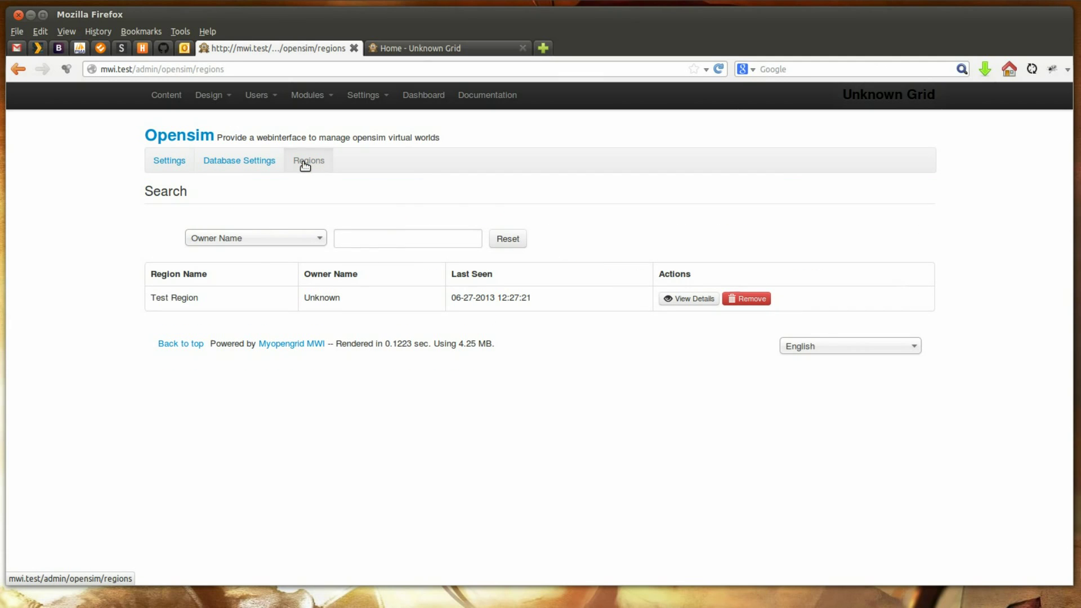
left_click(251, 162)
left_click(169, 161)
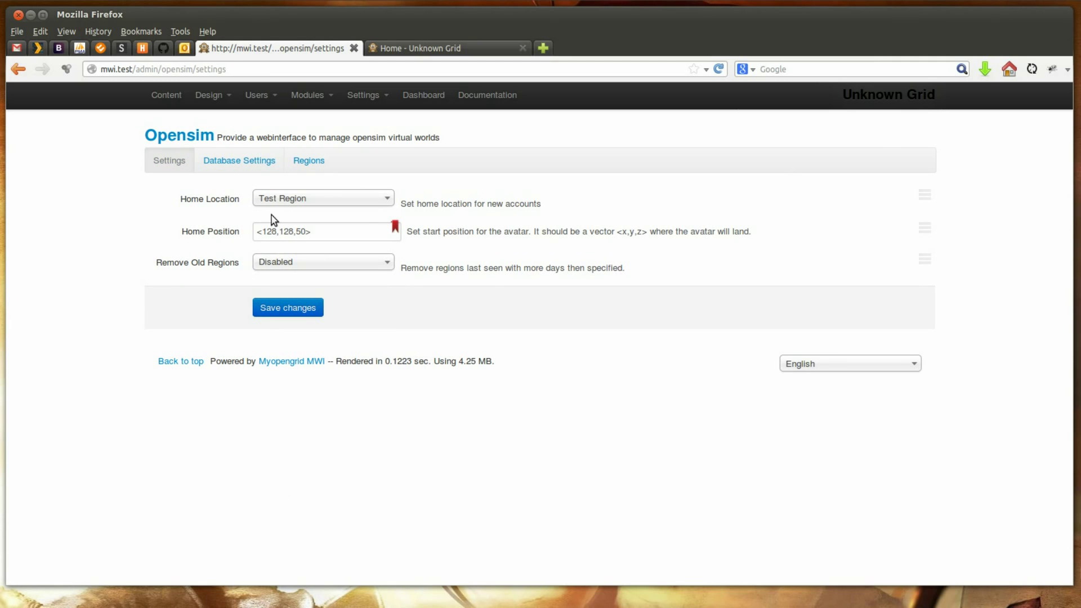
Step: Set Home Location to Test Region, save the Opensim settings, and return to the home page
left_click_drag(452, 210, 541, 212)
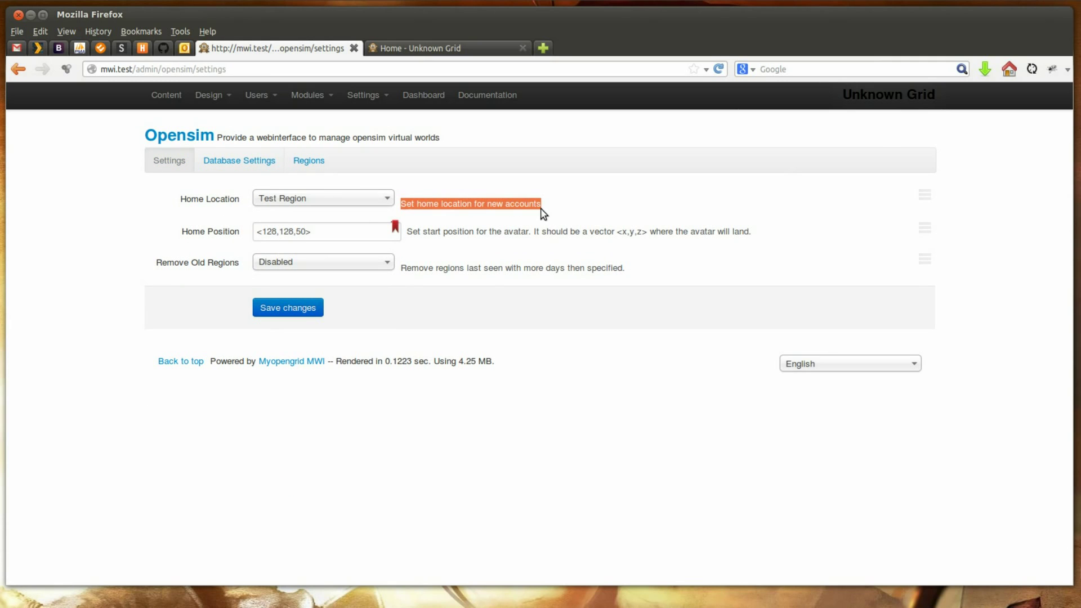
left_click(561, 210)
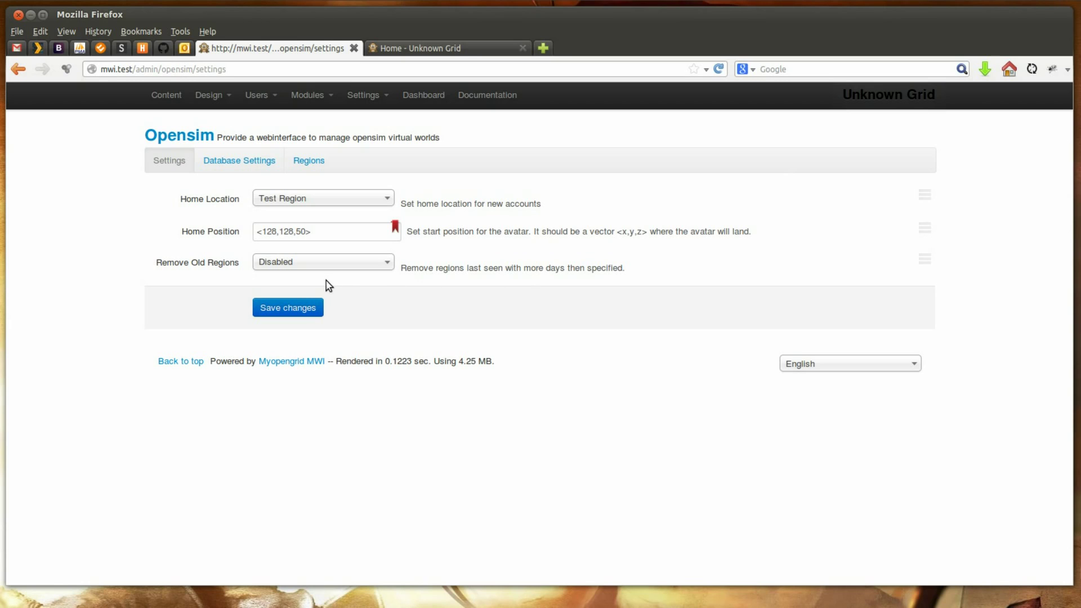
left_click(378, 199)
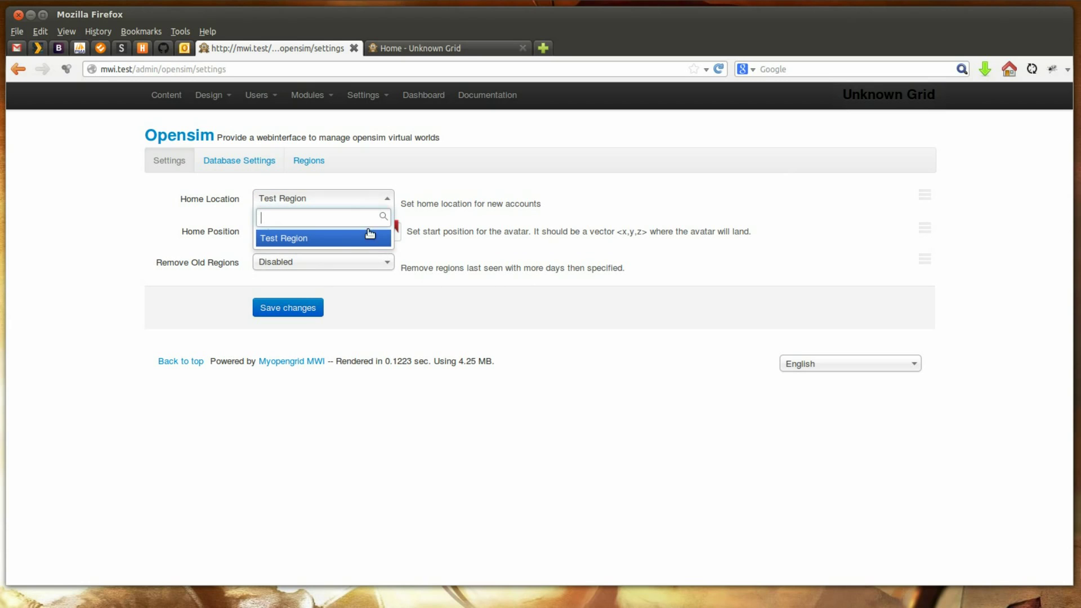
left_click(350, 240)
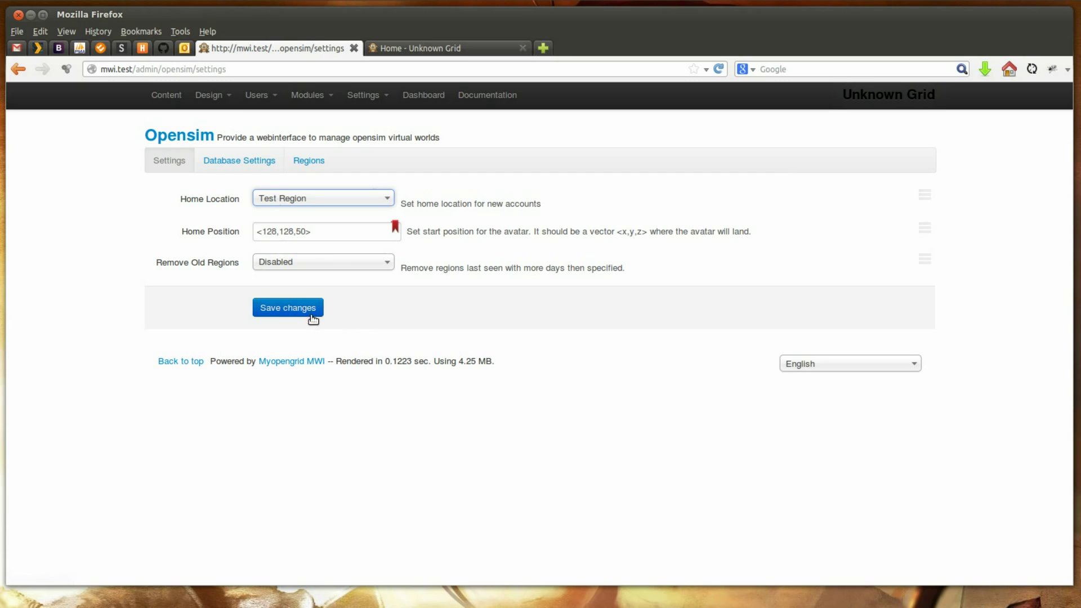
left_click(285, 311)
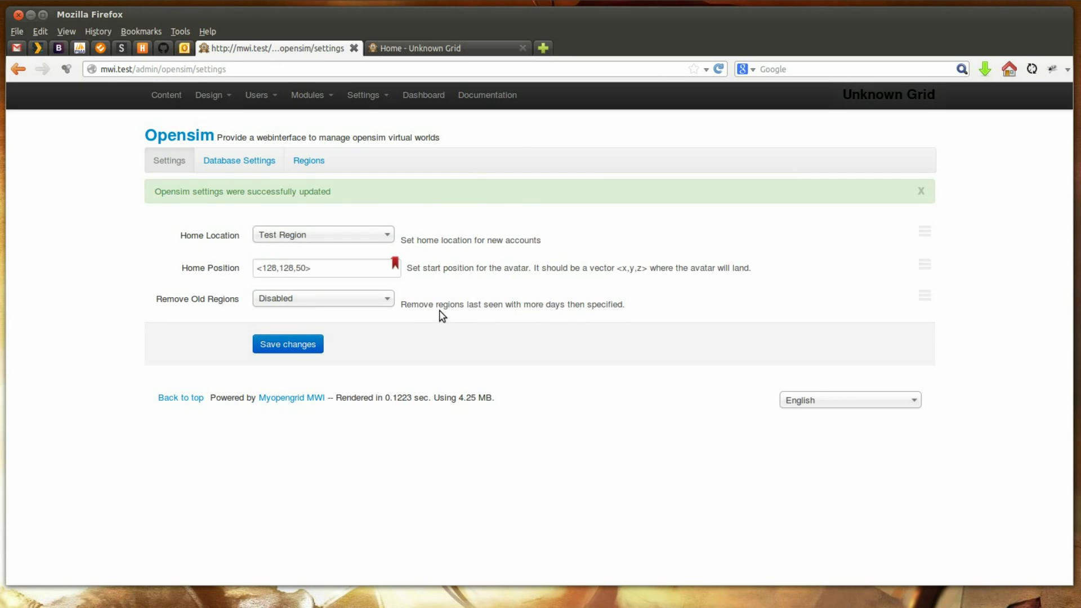
left_click(921, 191)
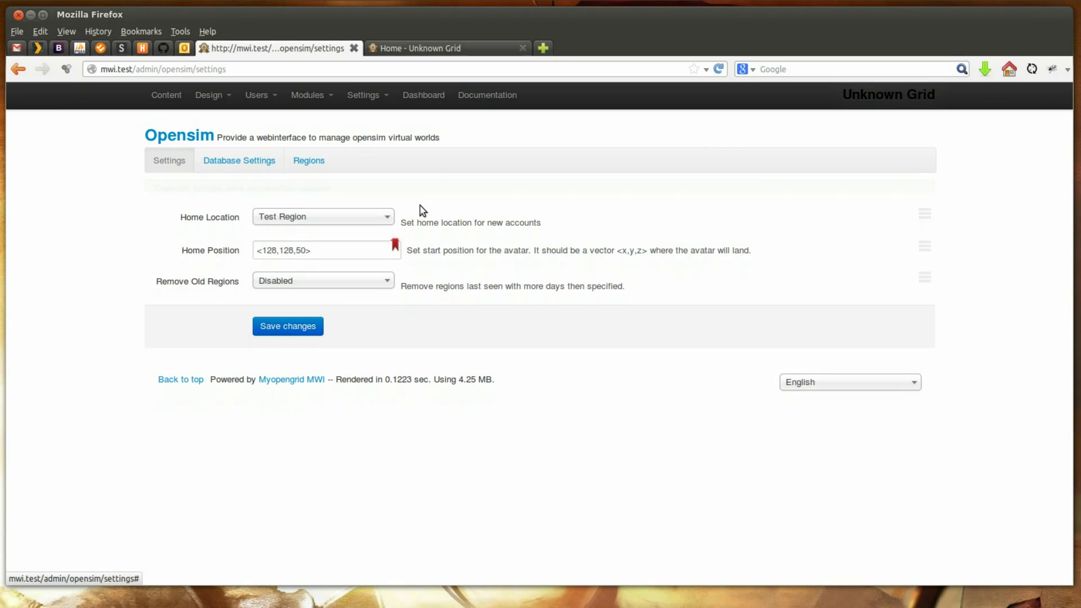
left_click(431, 53)
left_click(315, 97)
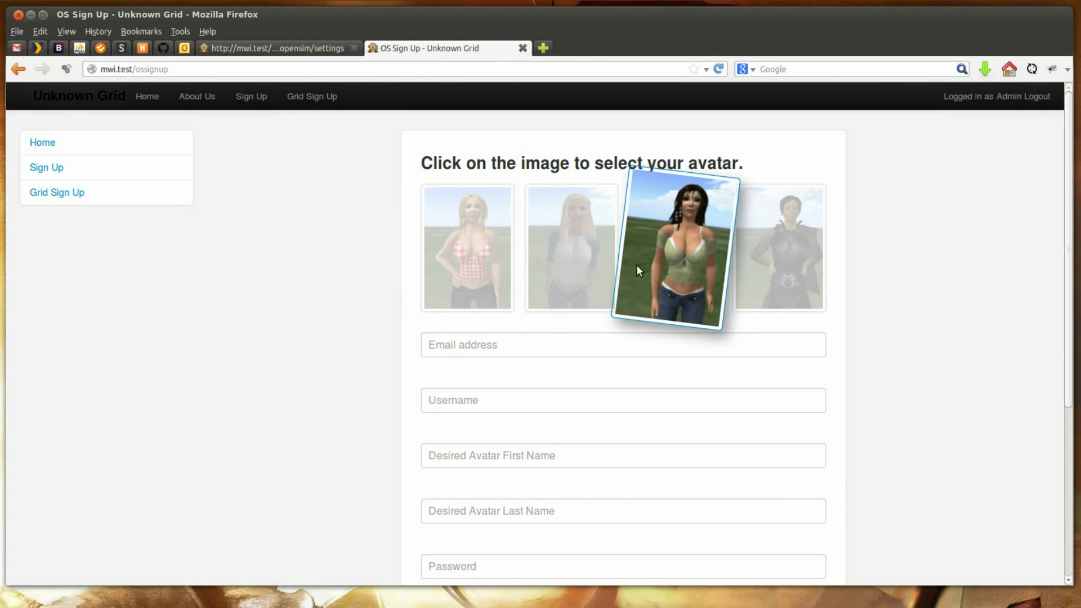
left_click(678, 255)
left_click(517, 345)
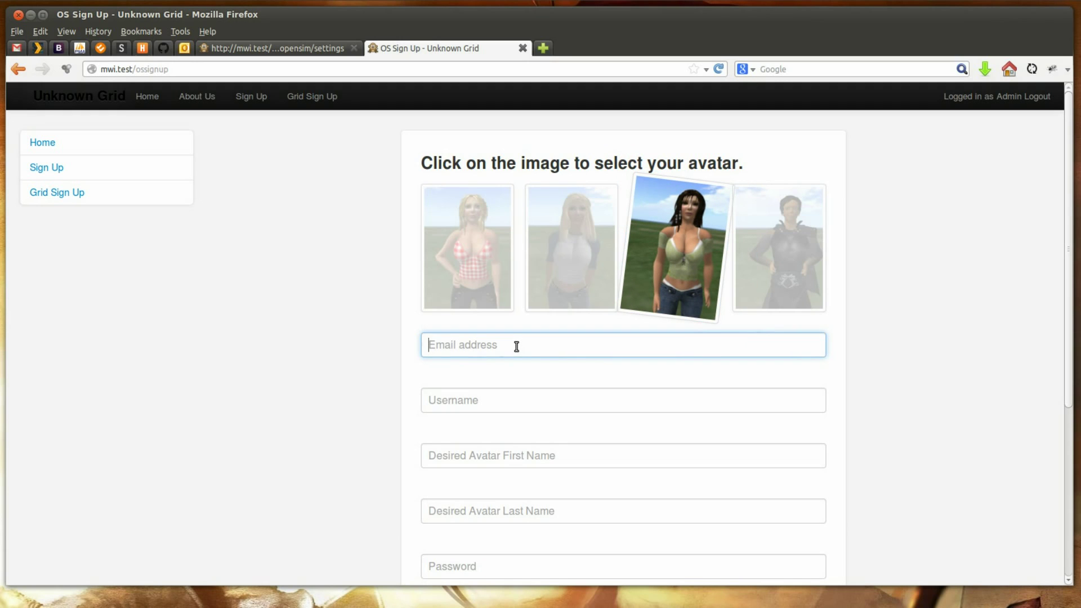
type("some1@ema")
type("il.com")
key("Tab")
type("Po")
key("Tab")
left_click(521, 401)
key("BackSpace")
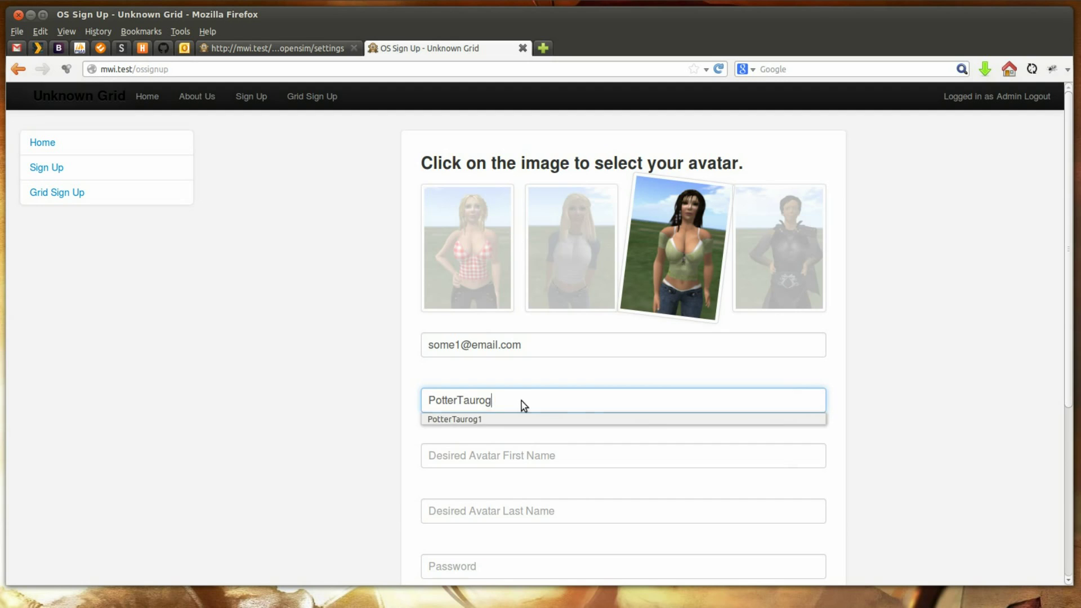
type("2")
scroll(479, 388, "down", 3)
left_click(464, 378)
type("ly")
key("Tab")
type("Taurog")
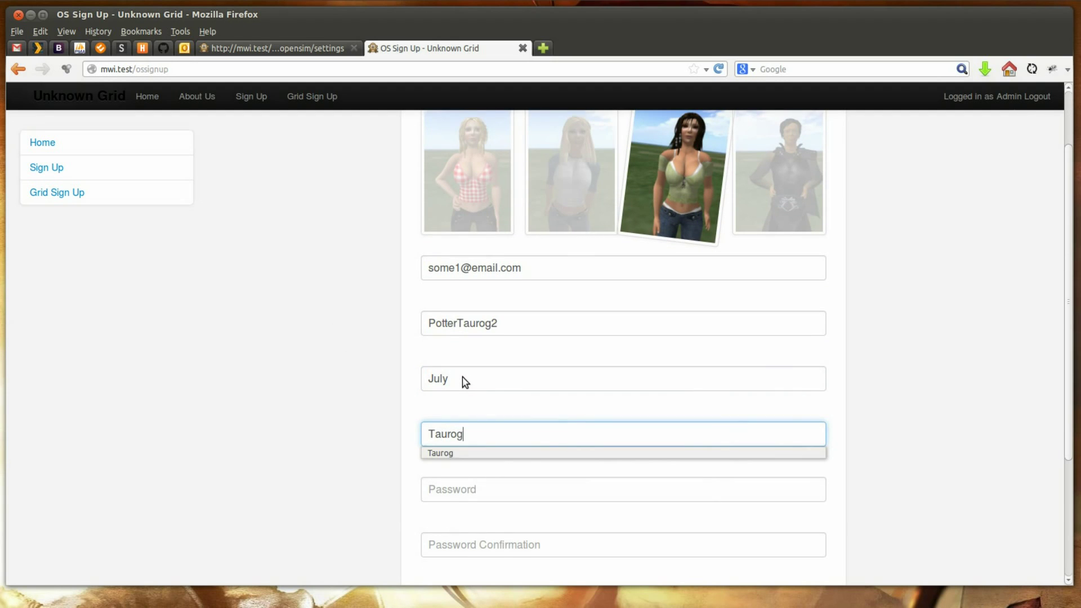
left_click(450, 488)
scroll(450, 488, "down", 3)
left_click(470, 430)
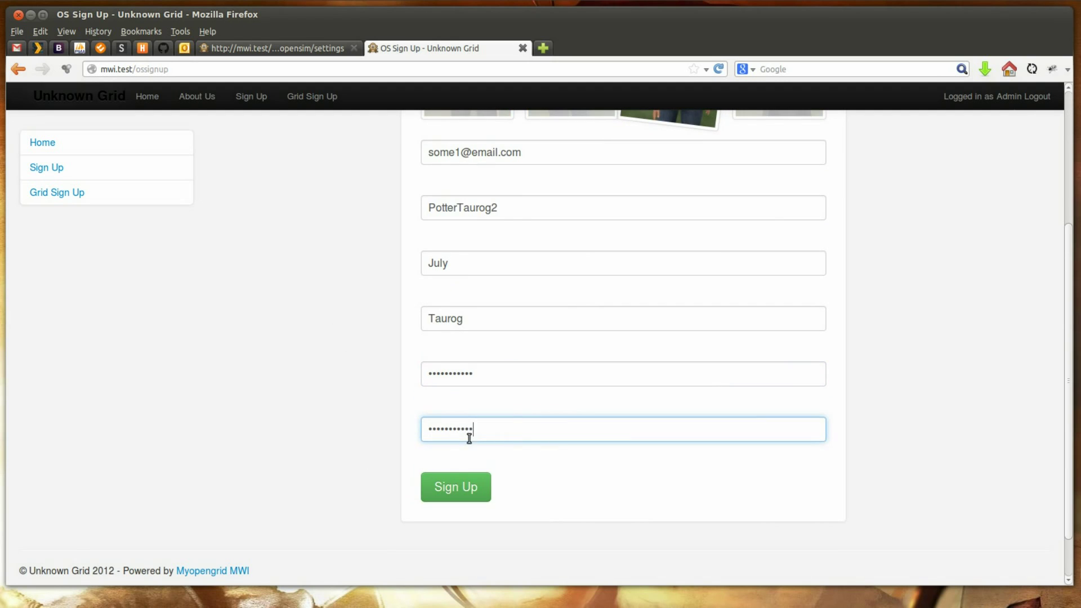
left_click(456, 487)
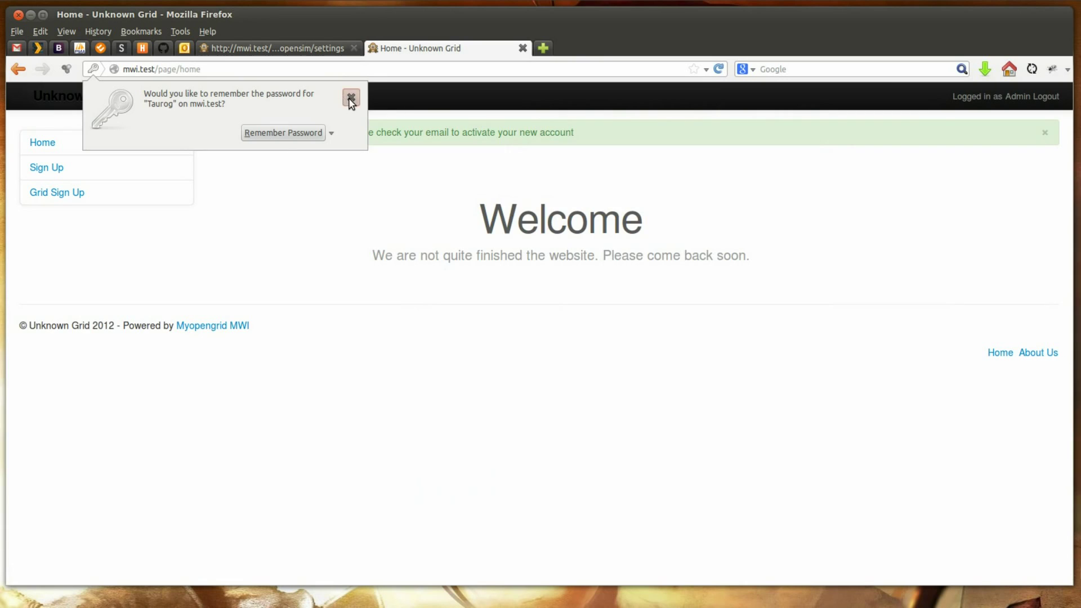
left_click(351, 96)
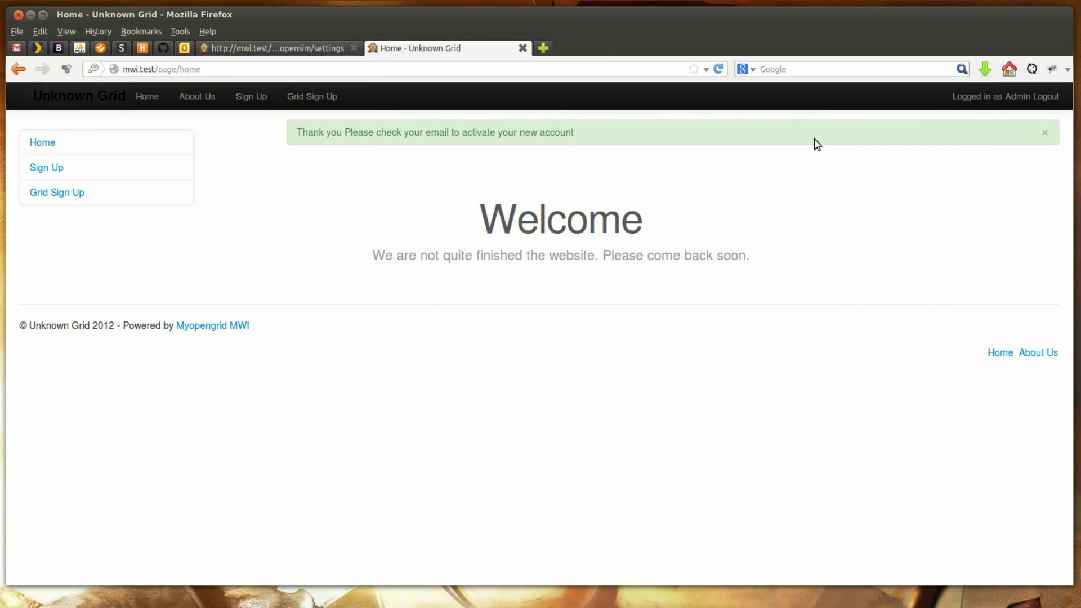
left_click(1046, 134)
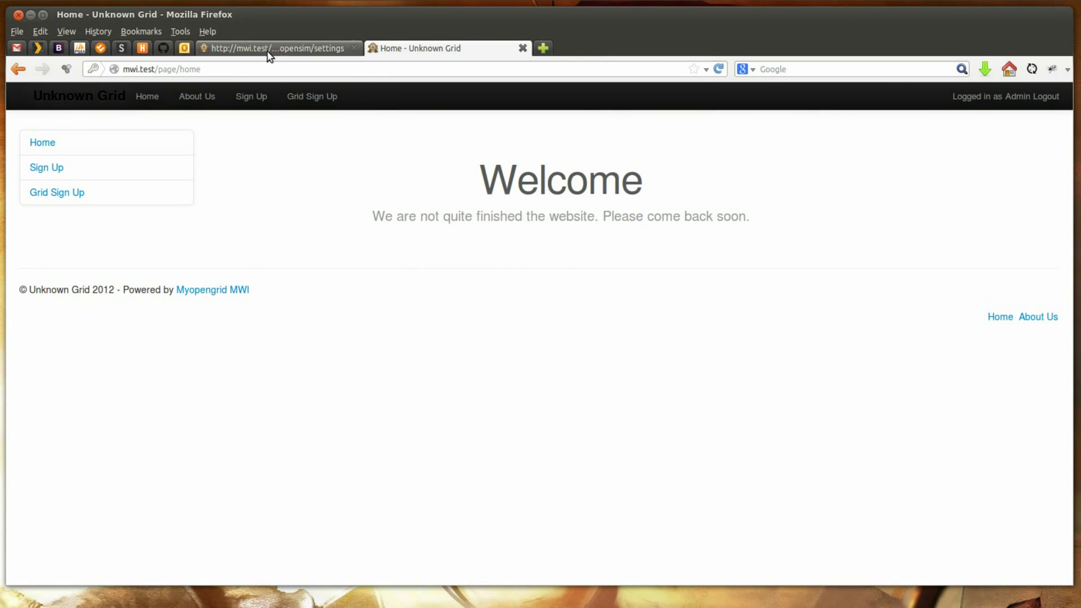
left_click(268, 49)
left_click(260, 101)
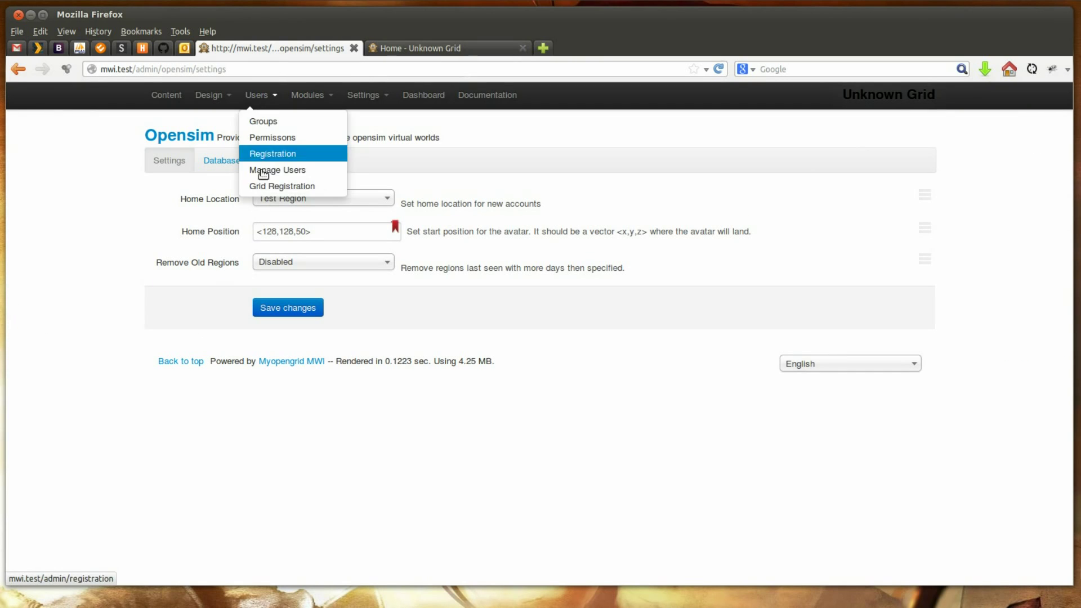
left_click(260, 172)
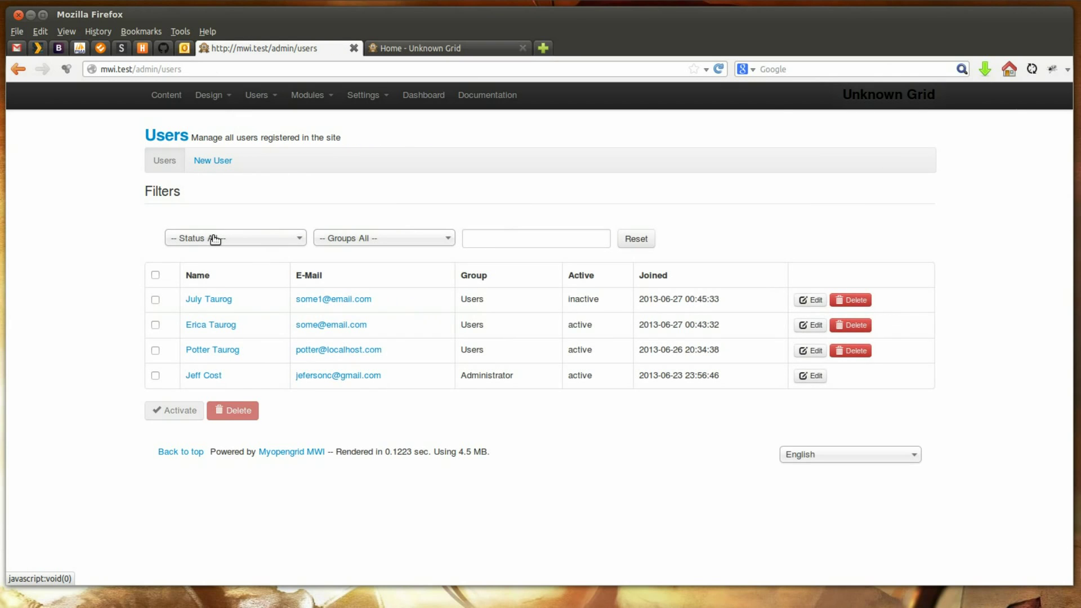
left_click(156, 301)
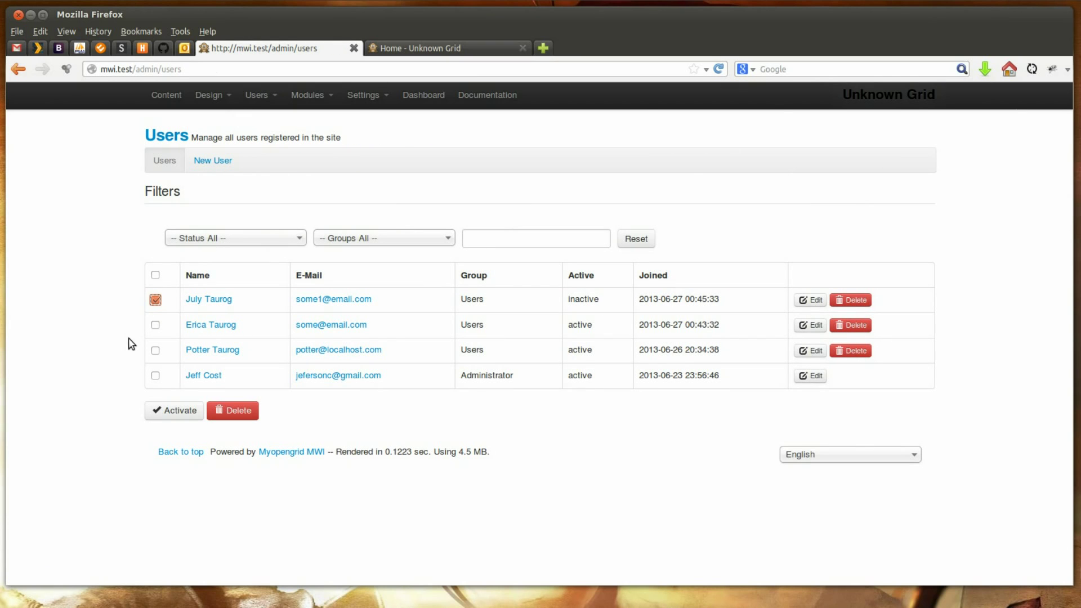
left_click(153, 412)
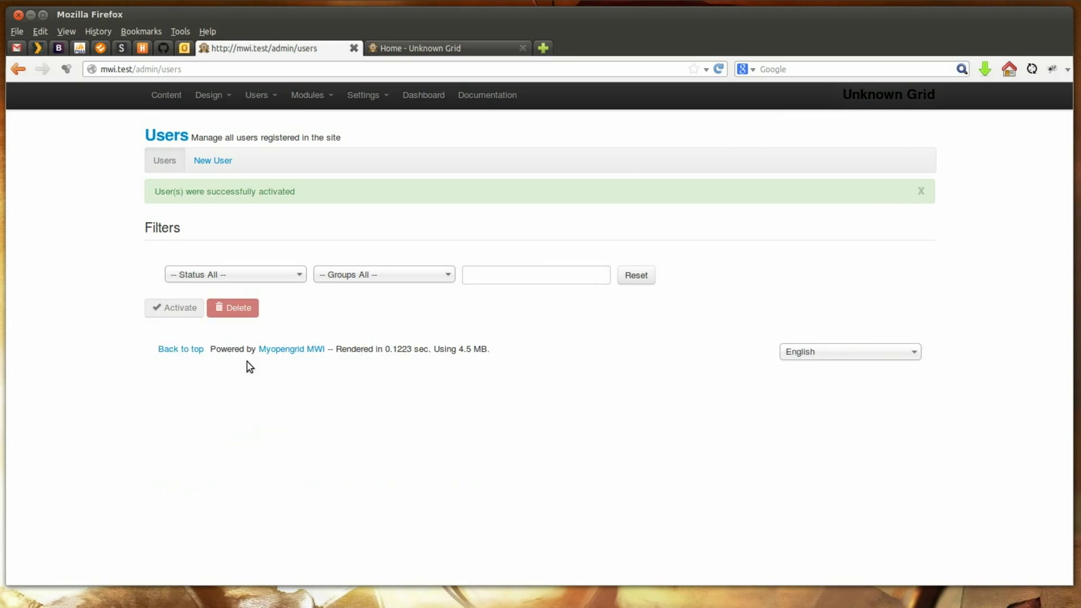
left_click(417, 50)
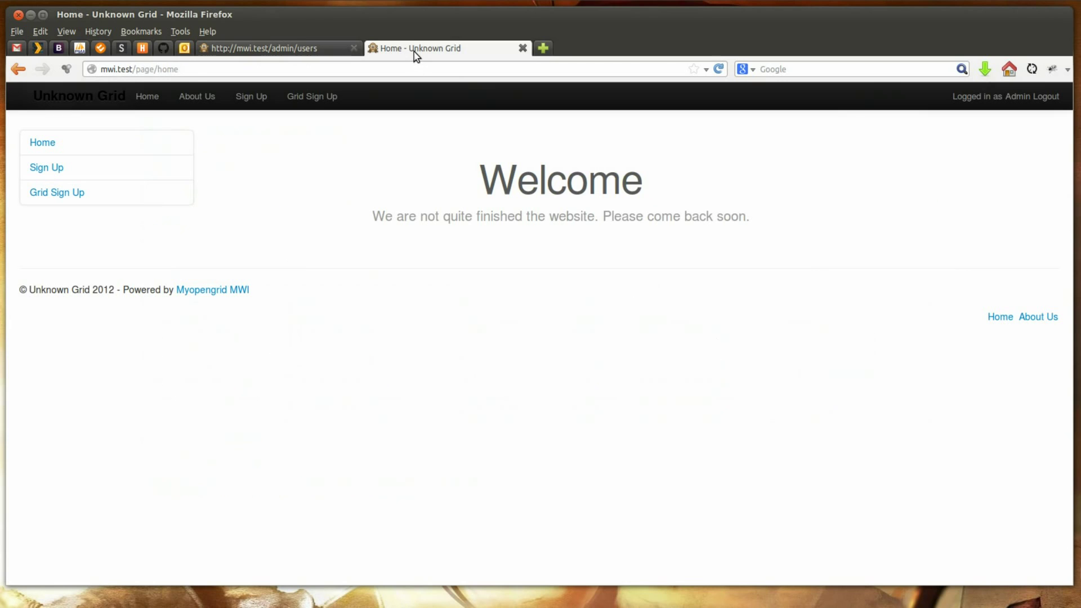
left_click(310, 103)
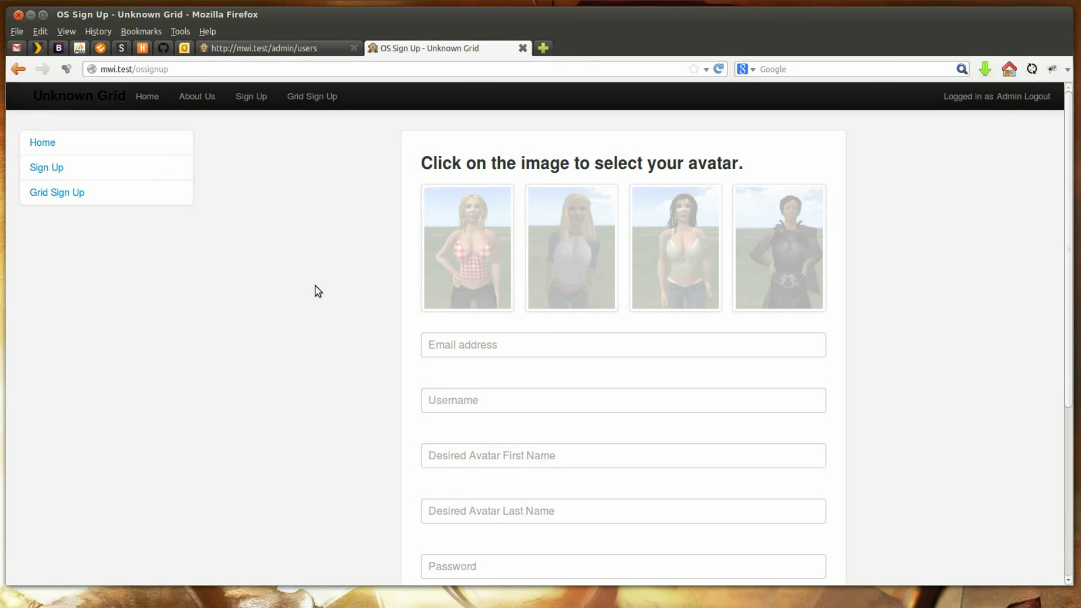
left_click(811, 250)
left_click(458, 350)
type("some2@email")
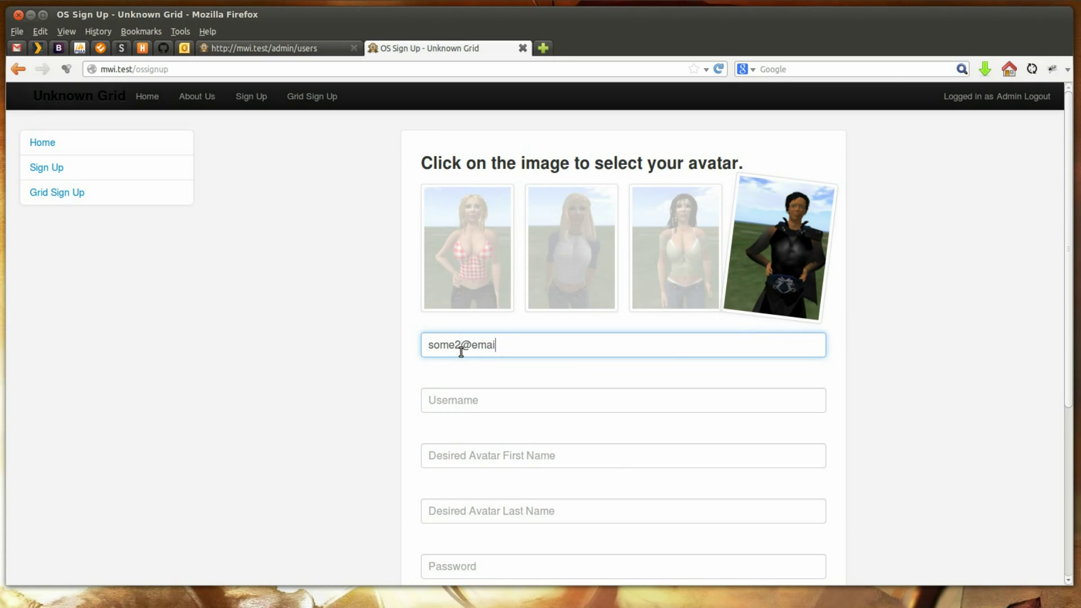
type(".com")
key("Tab")
type("P")
key("Down")
key("Down")
key("Tab")
left_click(510, 405)
key("BackSpace")
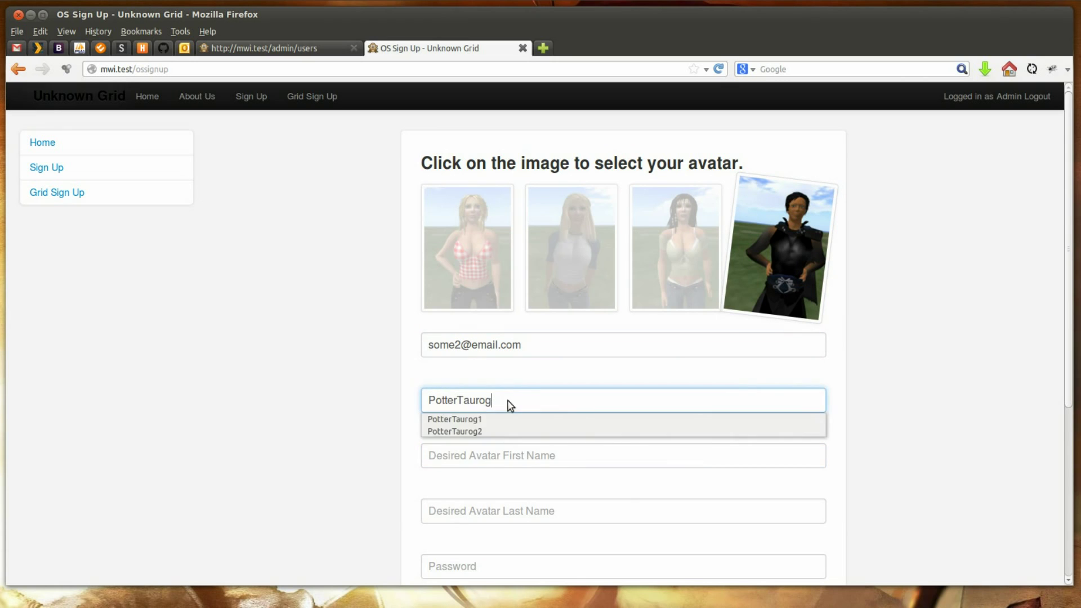
left_click(437, 454)
type("Jeff")
key("Tab")
type("Taurog")
scroll(394, 406, "down", 5)
left_click(480, 416)
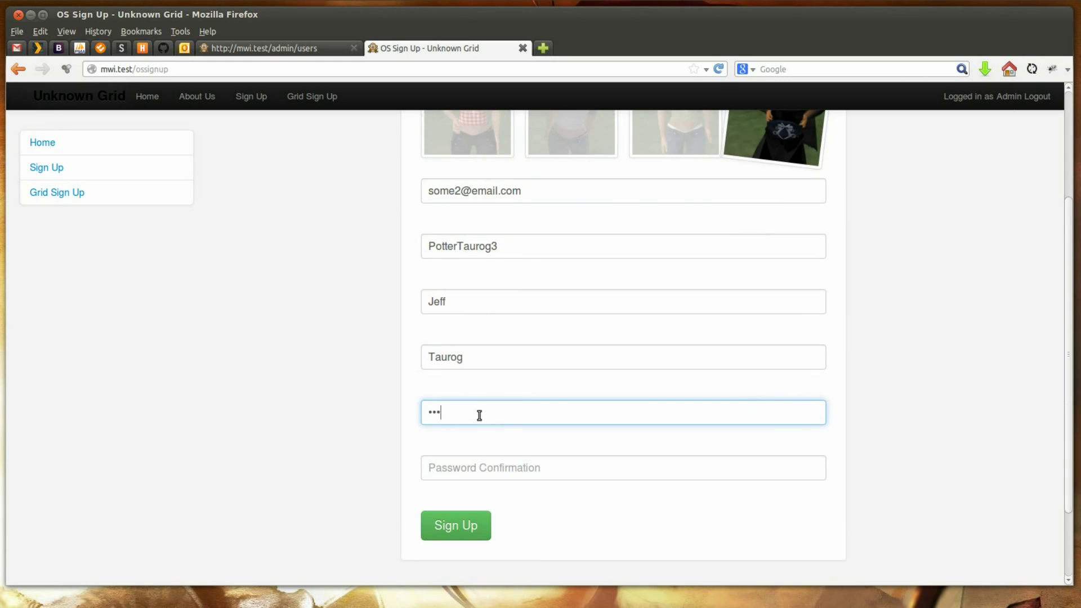
type("••••••••")
left_click(491, 467)
type("•••••••••••")
left_click(470, 529)
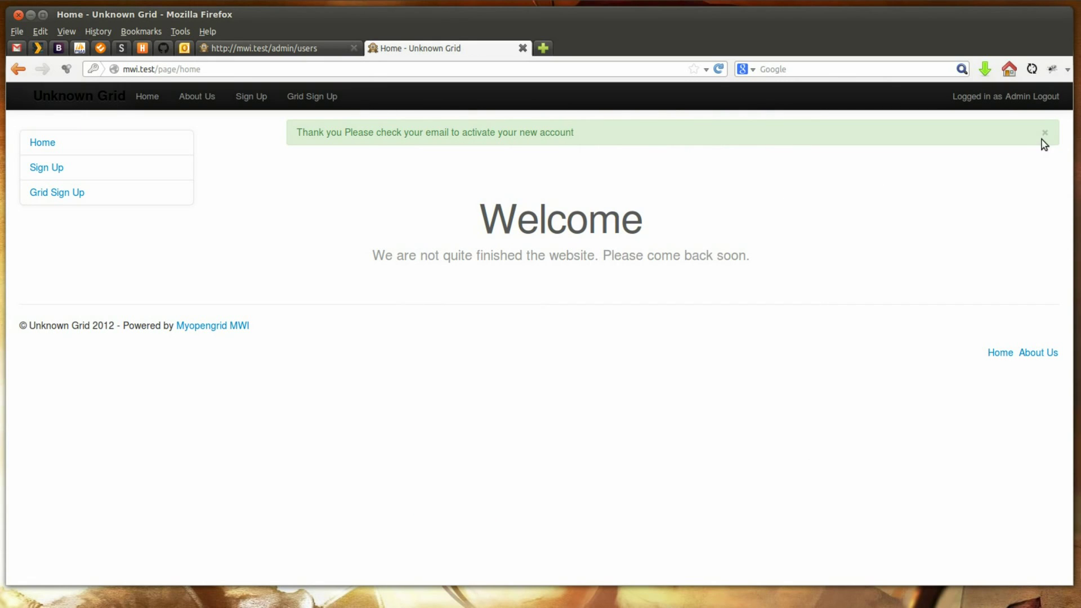
left_click(1046, 135)
left_click(299, 49)
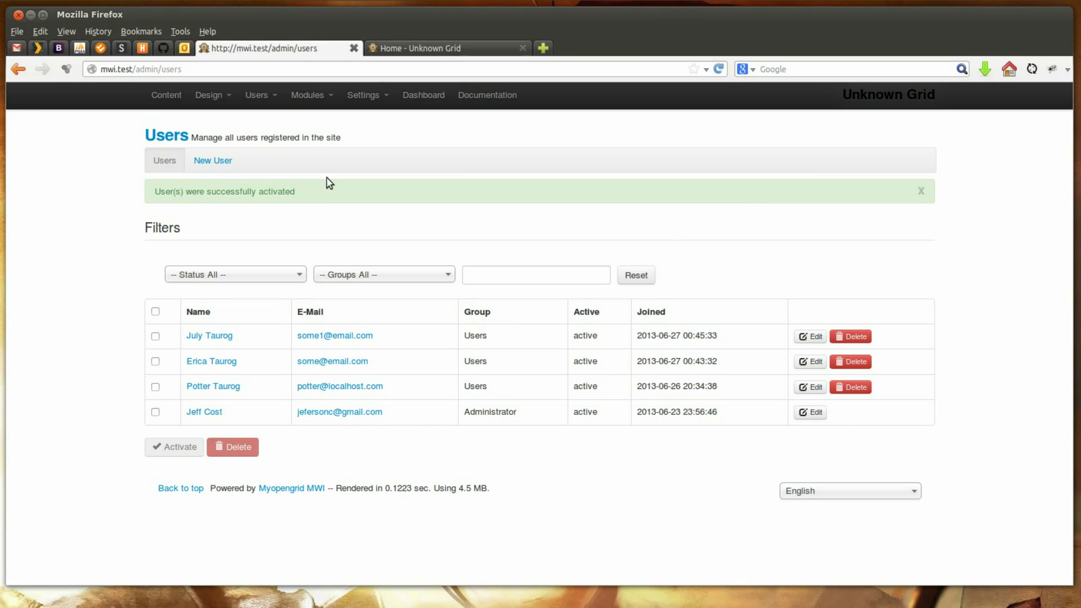
key("F5")
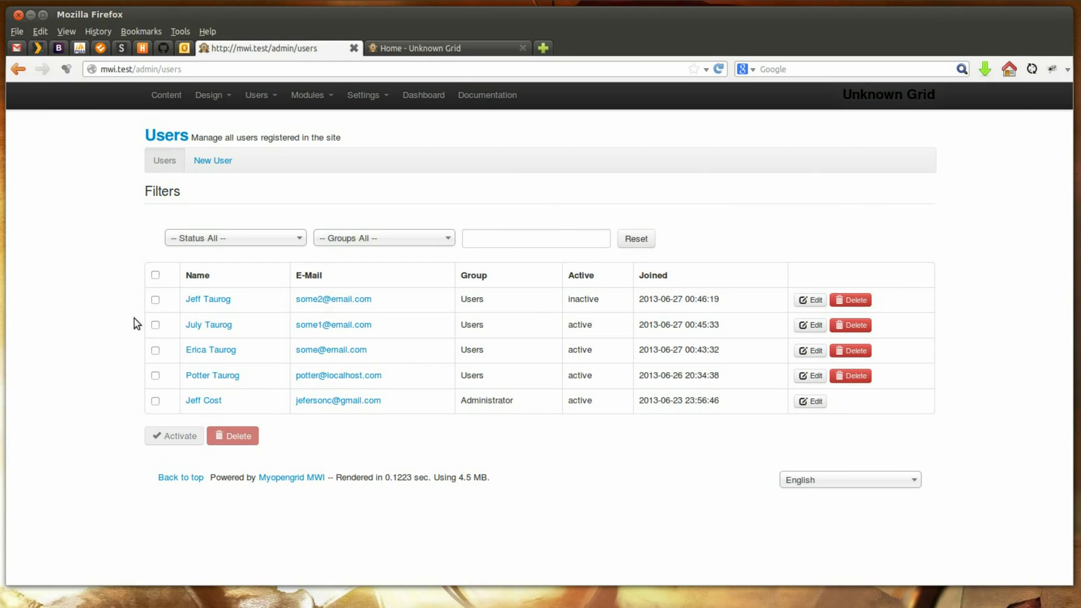
left_click(156, 299)
left_click(173, 437)
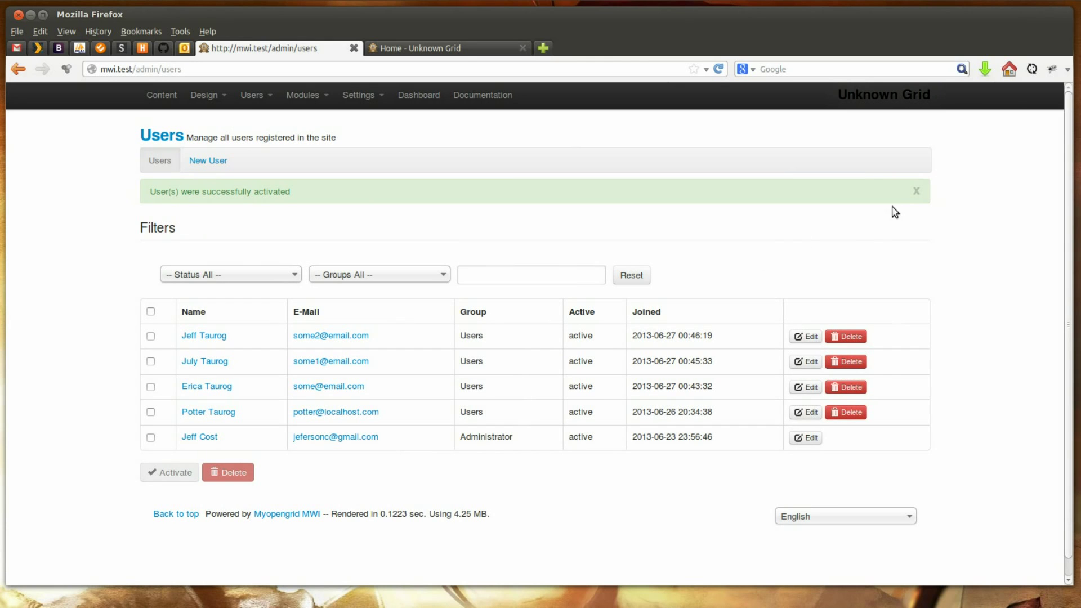
left_click(918, 195)
Step: Launch Imprudence and log in as July Taurog
key("super+space")
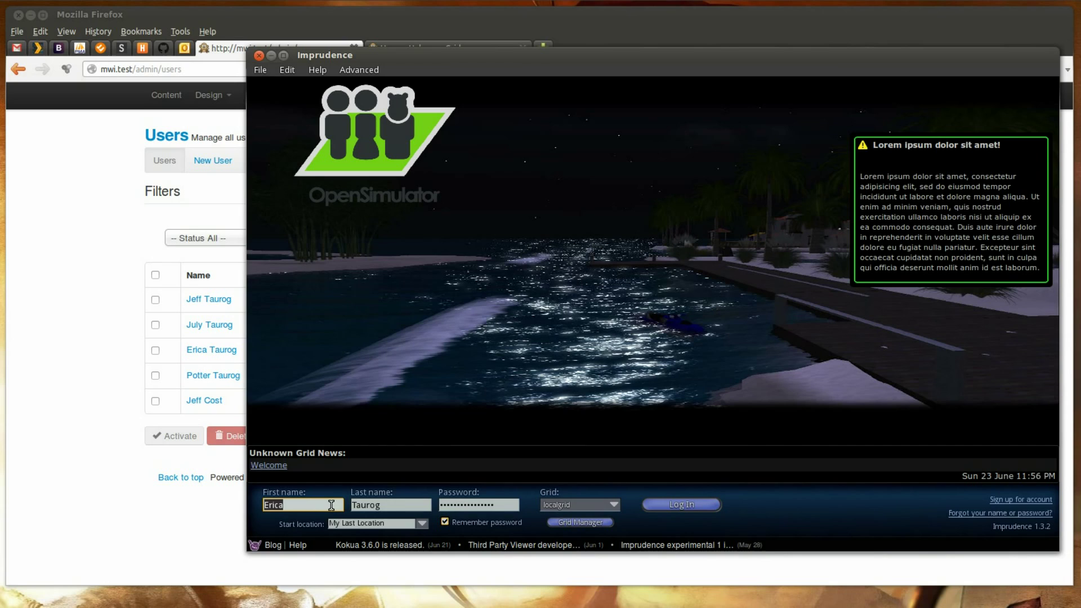
type("July")
left_click(668, 507)
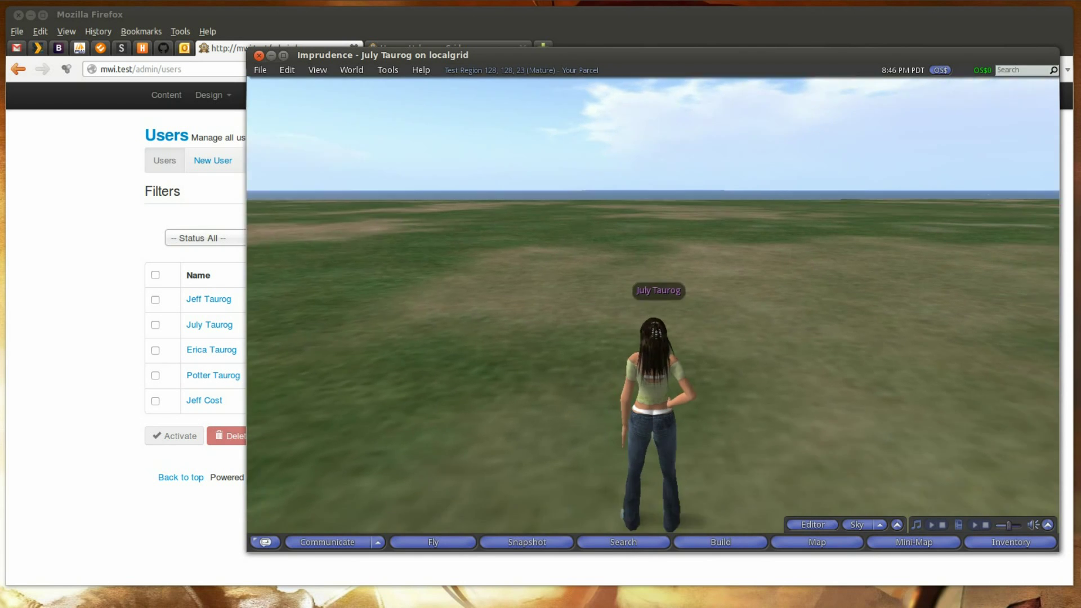
Step: Face the avatar, check her green-top Starting Appearance in Inventory, then minimize the viewer
key("ctrl+1")
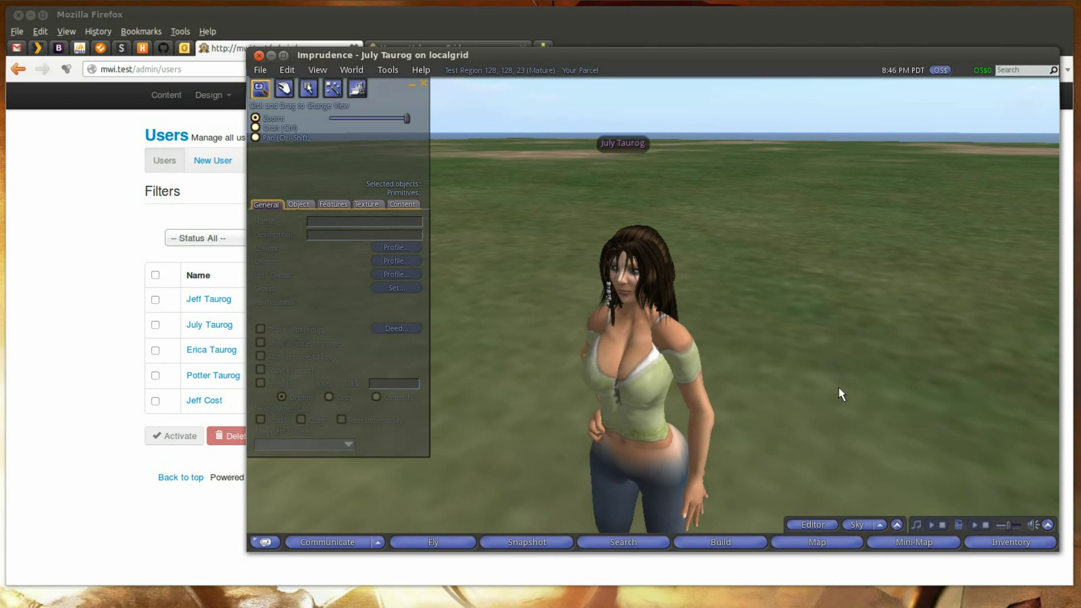
left_click(1016, 543)
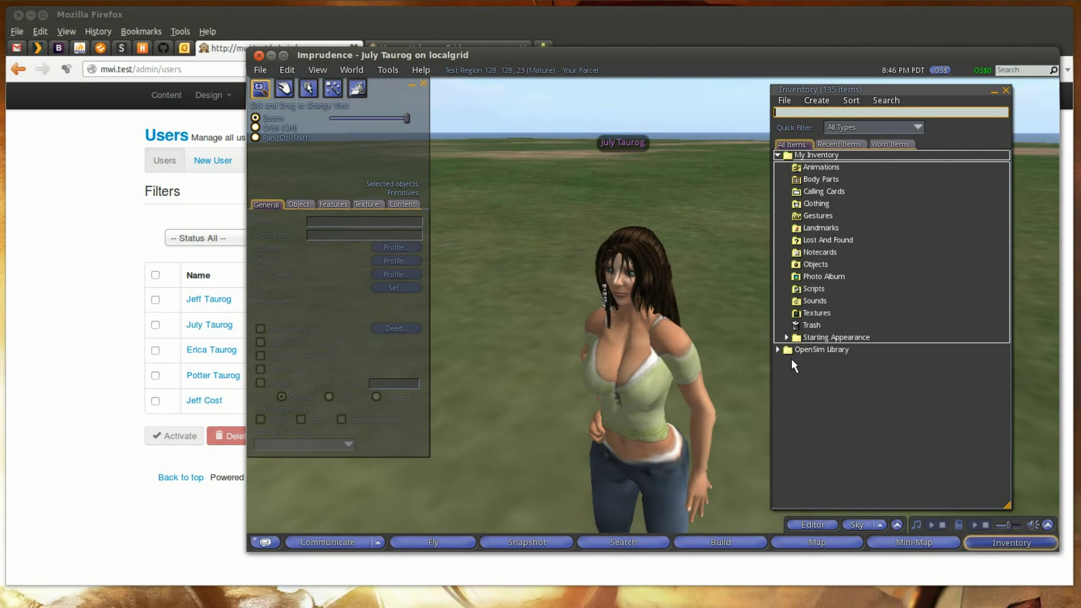
left_click(786, 337)
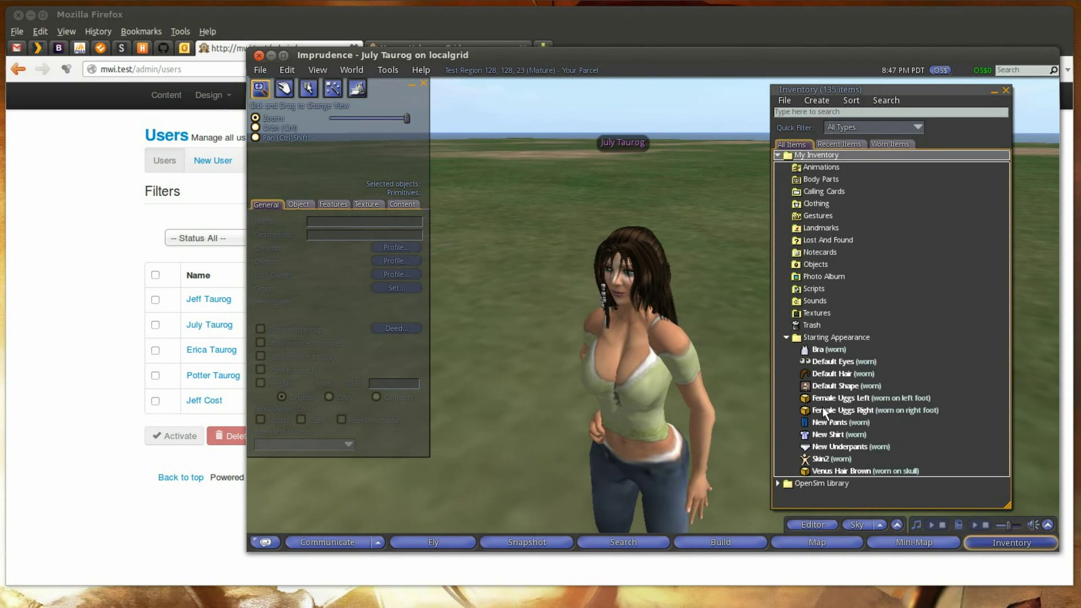
left_click(1006, 90)
left_click(423, 83)
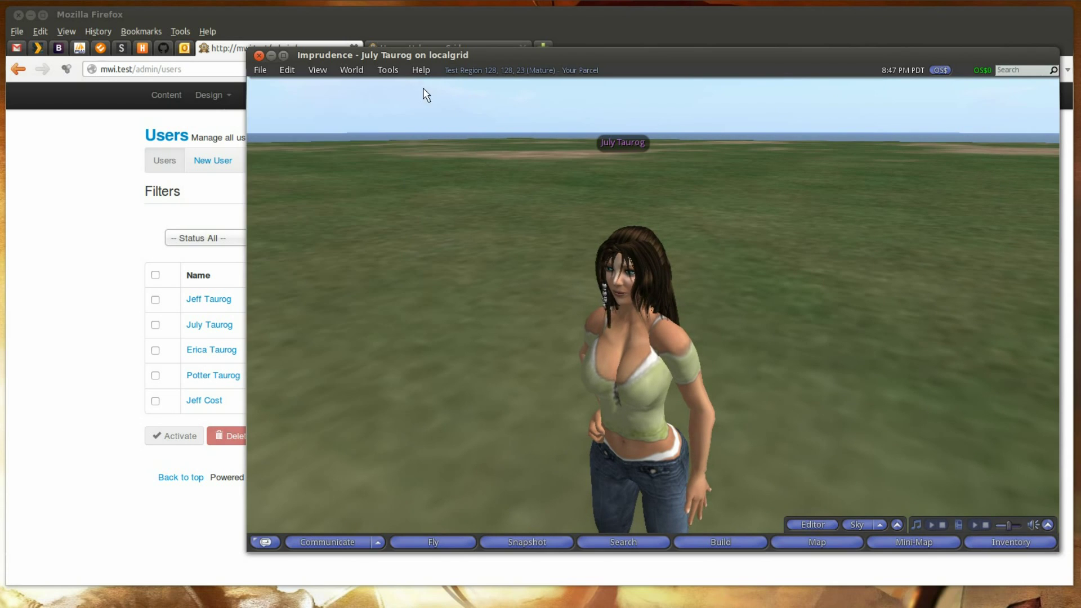
left_click(271, 55)
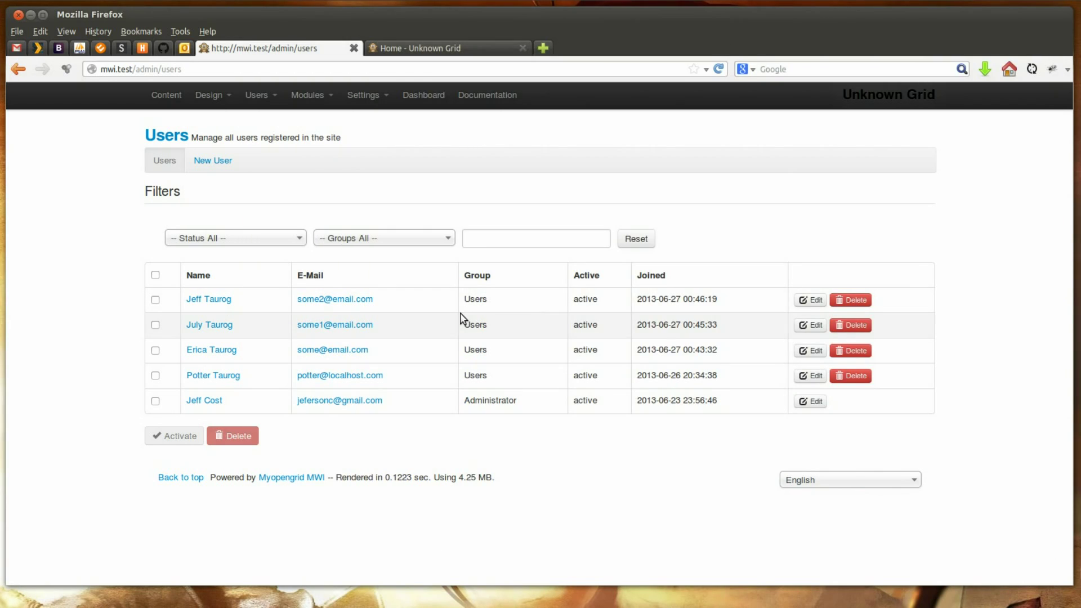
Step: Log into Imprudence as Jeff Taurog and edit his worn Assasin Colar attachment
key("alt+Tab")
key("alt+Tab")
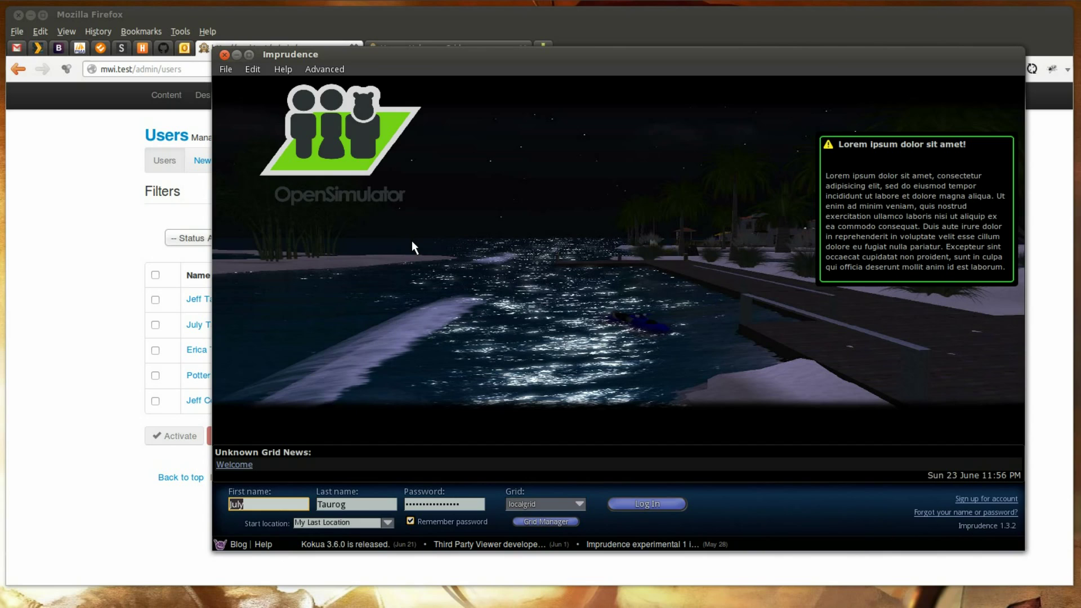
key("Return")
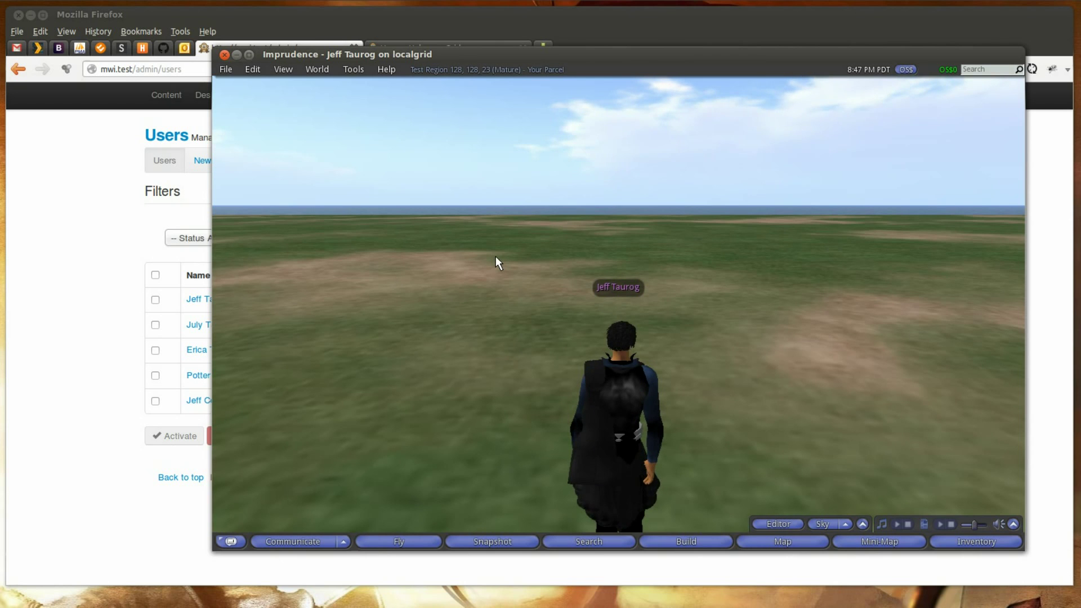
mouse_move(496, 255)
left_mouse_down()
mouse_move(563, 214)
mouse_move(619, 312)
left_mouse_up()
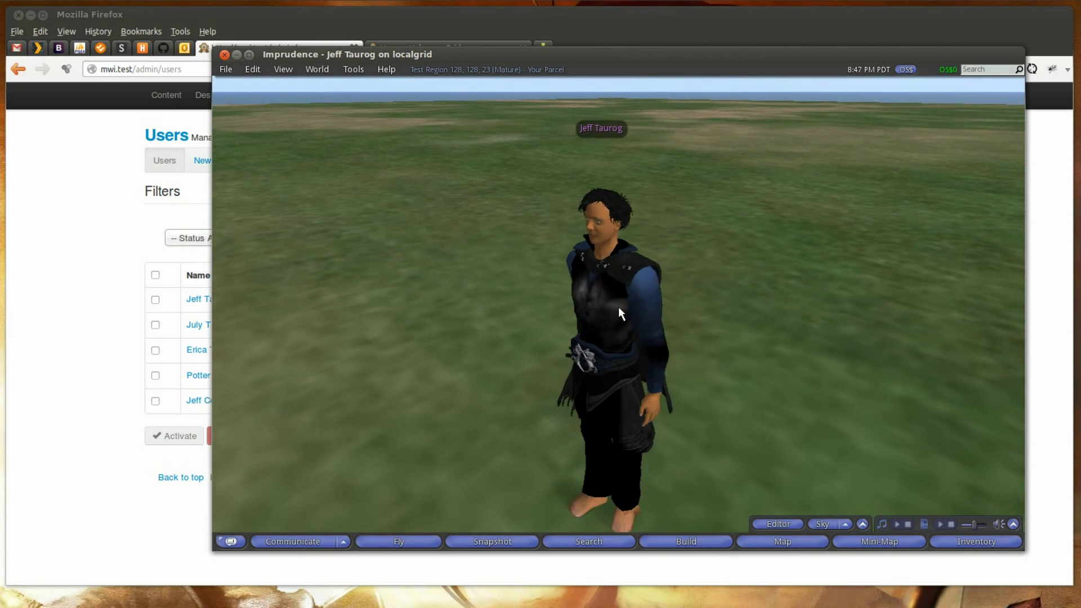
right_click(619, 276)
left_click(646, 306)
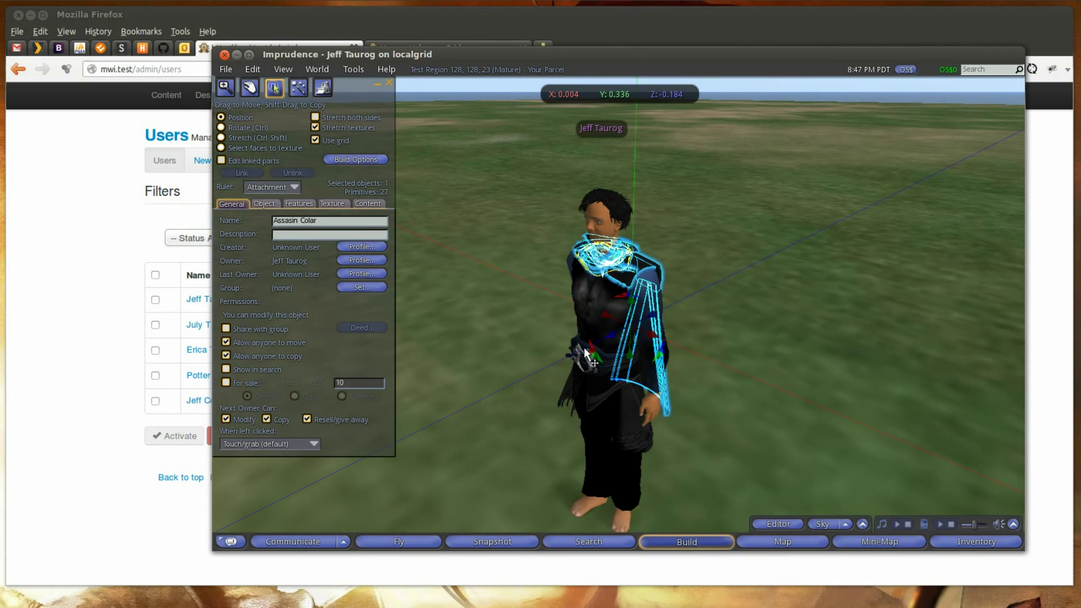